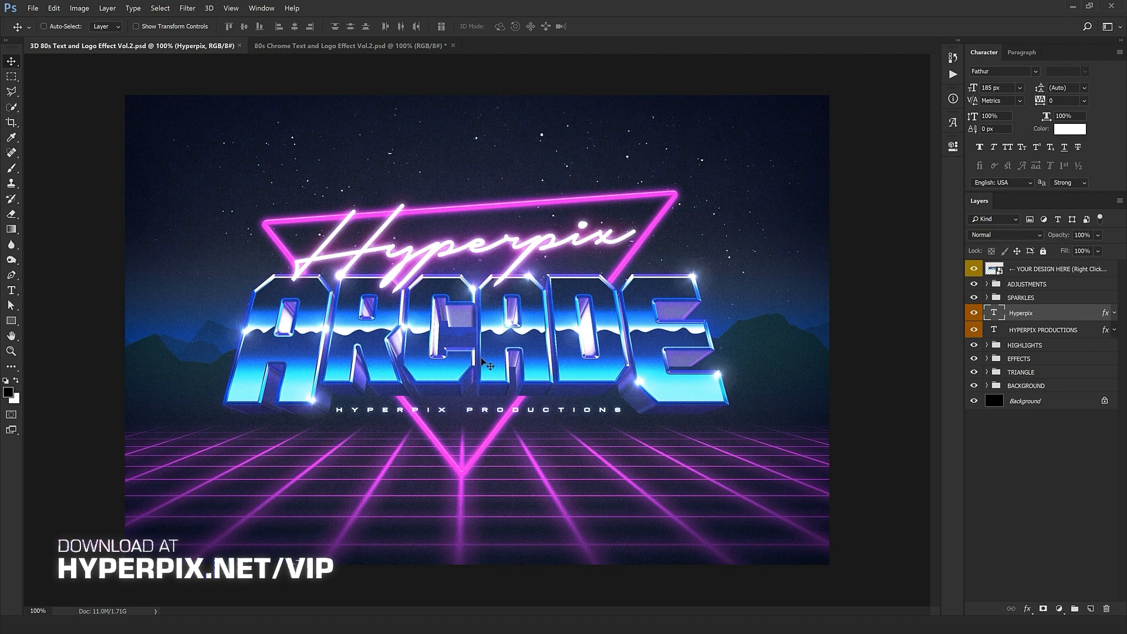
Open the contents of the YOUR DESIGN HERE smart object, and the contents of the smart object nested inside it.
click(1042, 275)
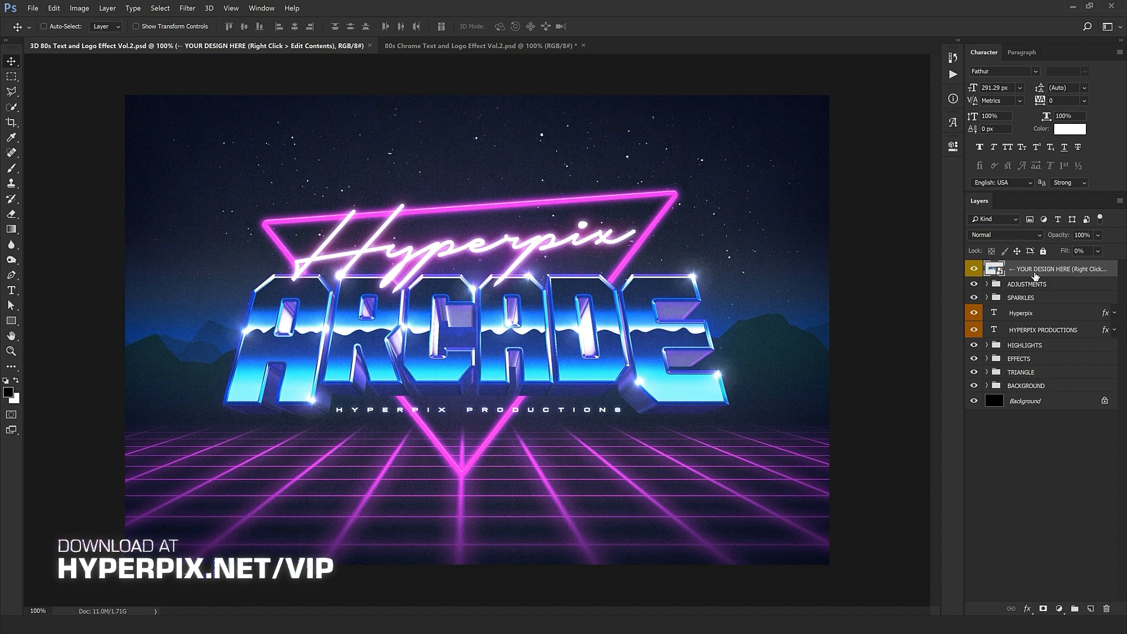
right_click(1014, 275)
click(933, 321)
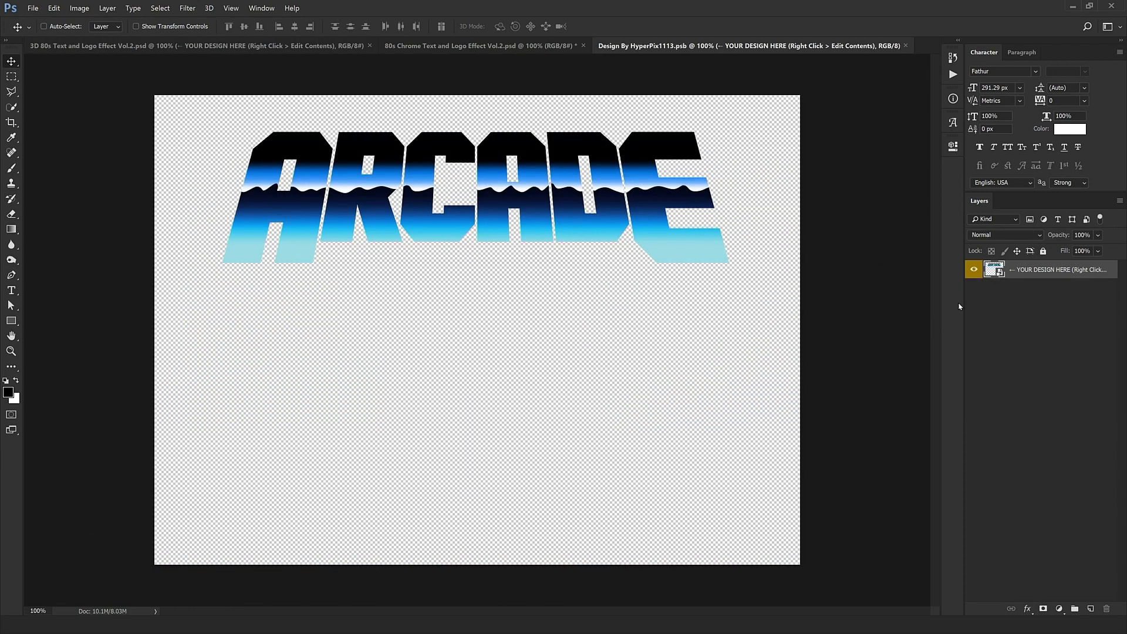
right_click(1043, 271)
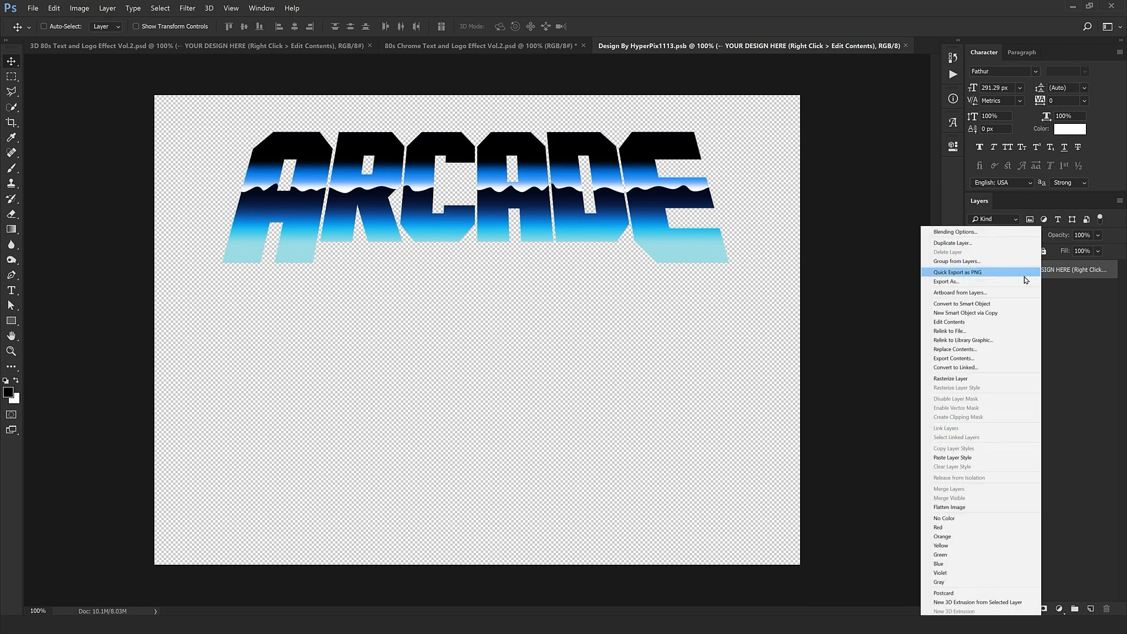
click(946, 325)
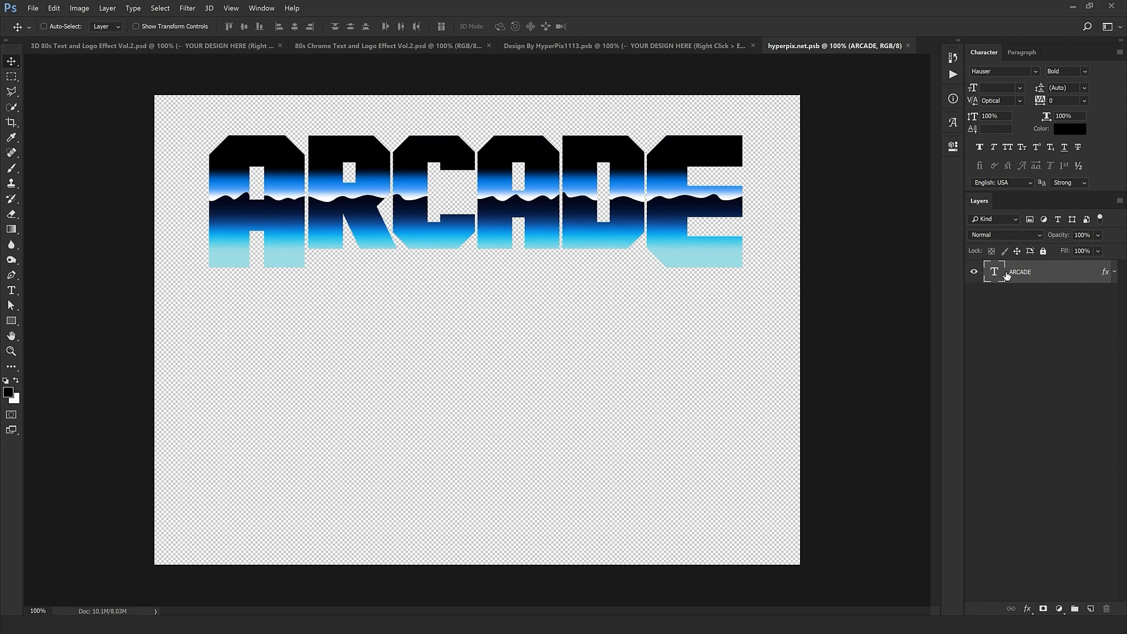
Edit the ARCADE text and replace its first letter with S.
double_click(994, 279)
click(405, 220)
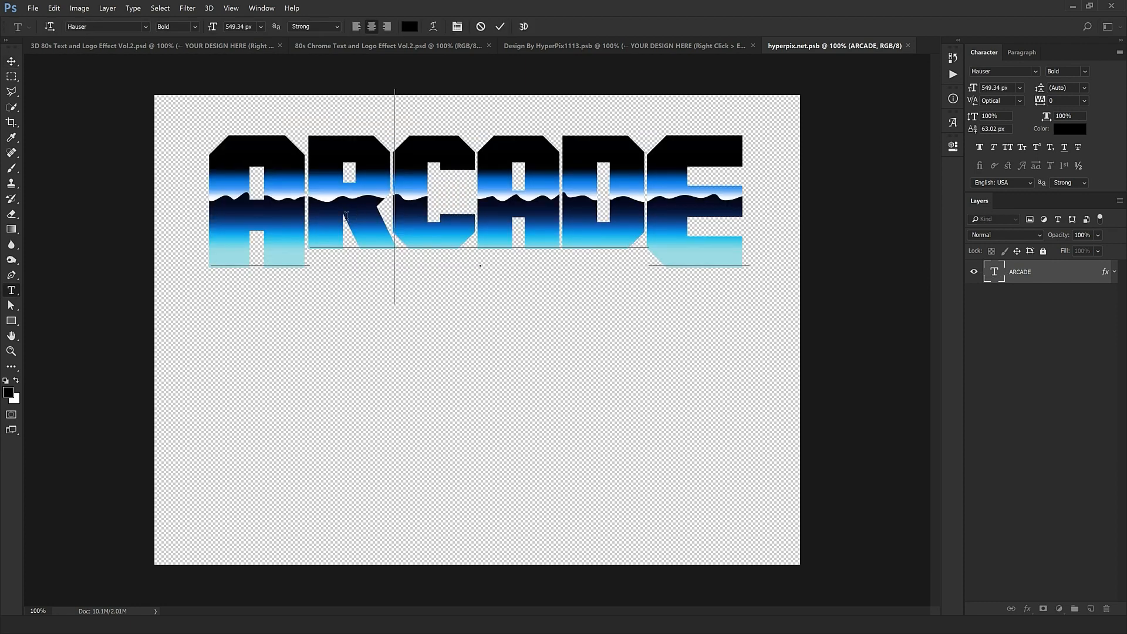
drag(309, 224, 228, 226)
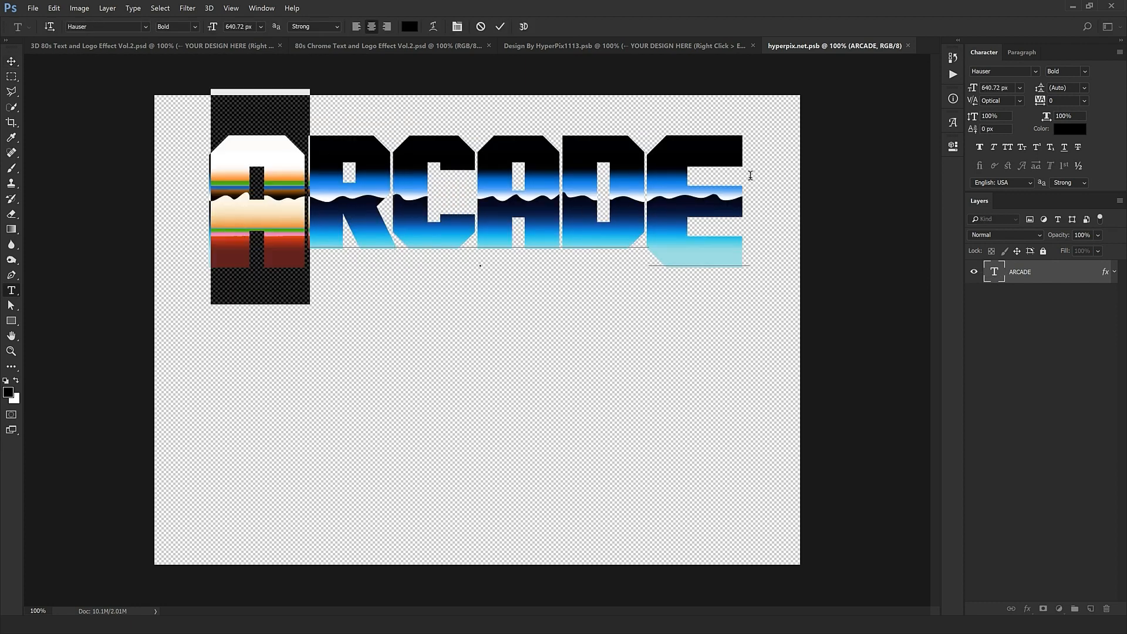
drag(750, 174, 631, 184)
drag(564, 188, 497, 189)
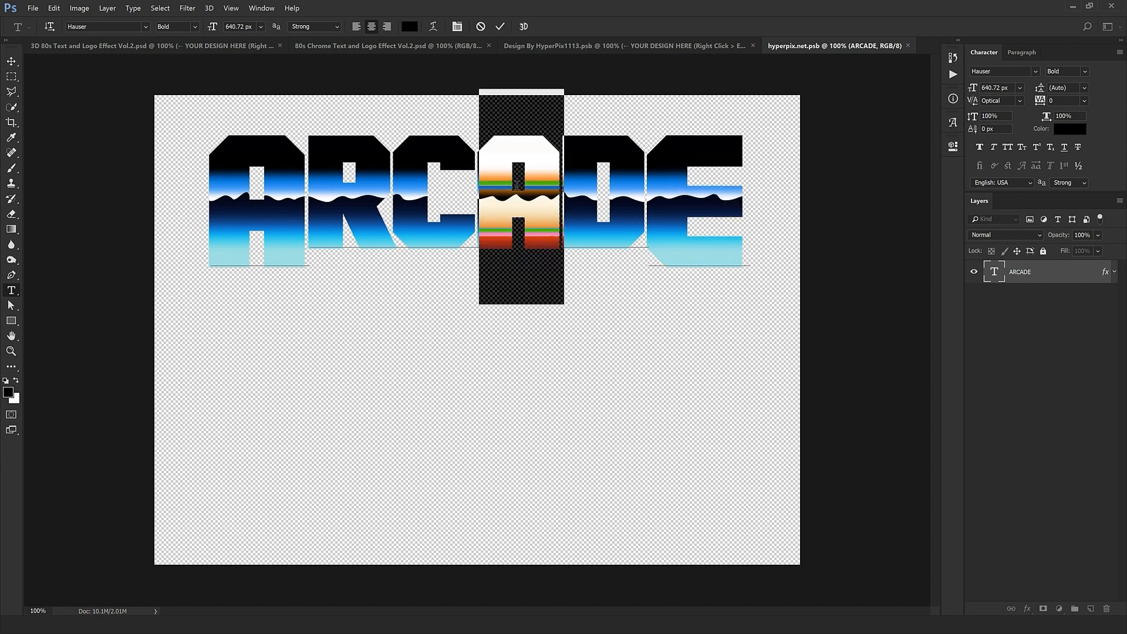
click(249, 240)
drag(257, 233, 274, 230)
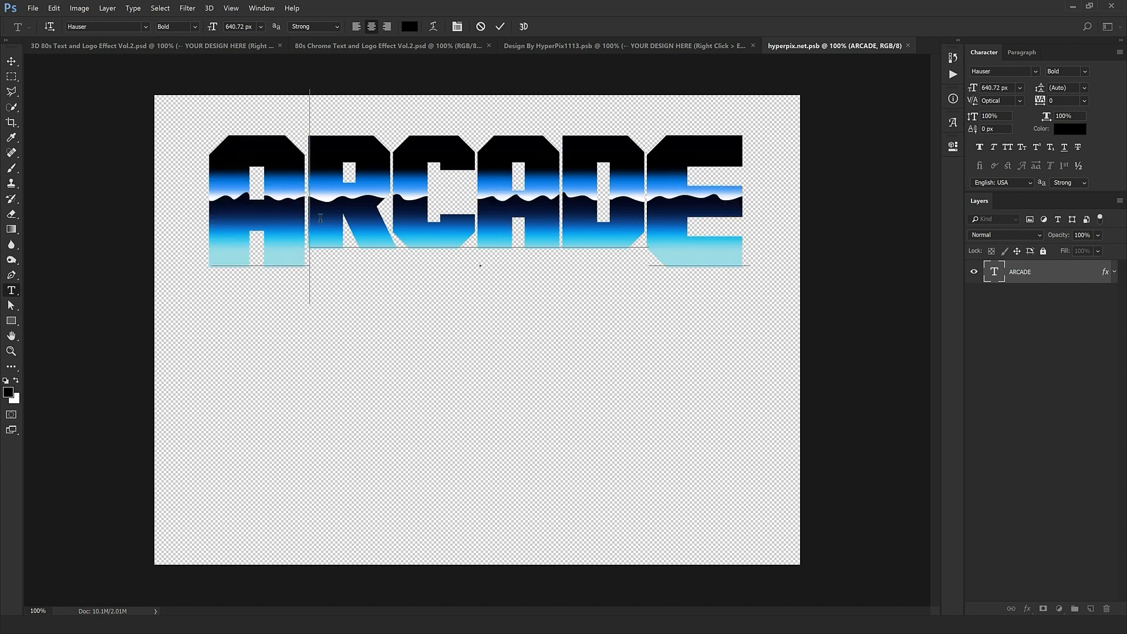
text(S)
key(ctrl+z)
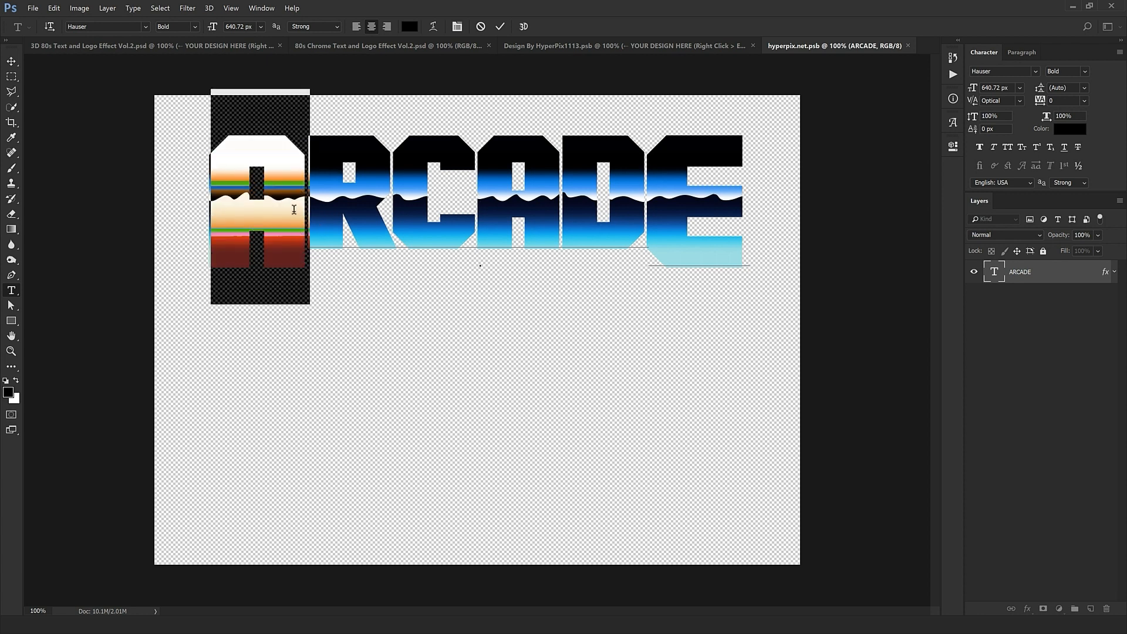
text(S)
Replace the middle letters RCAD with OUND and the final E with S, so the text reads SOUNDS.
drag(311, 197, 653, 190)
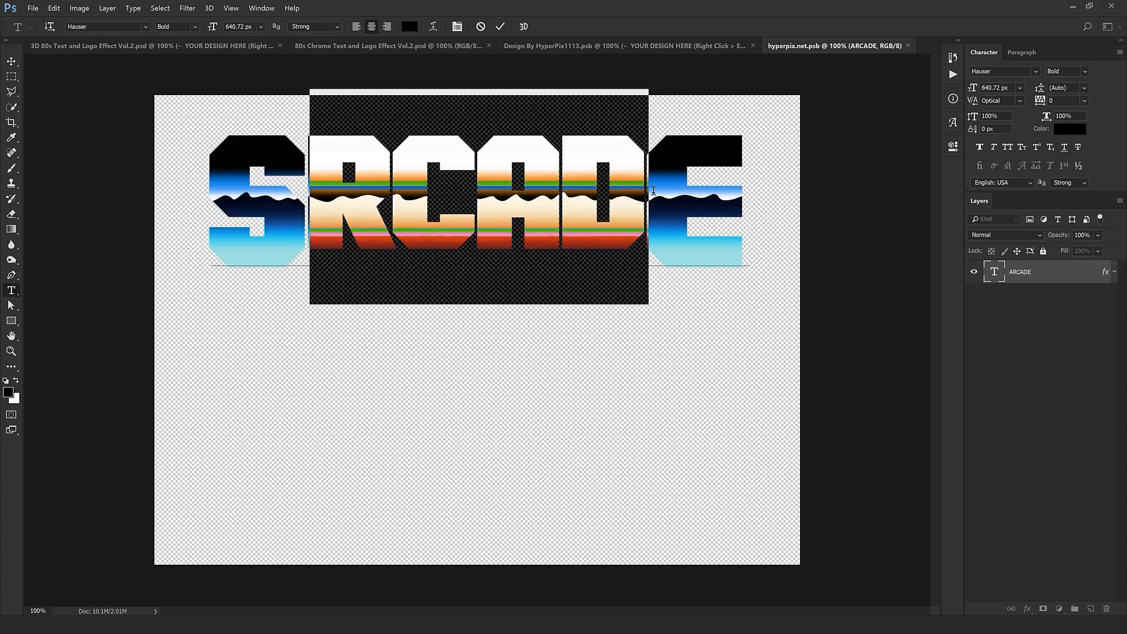
text(OUND)
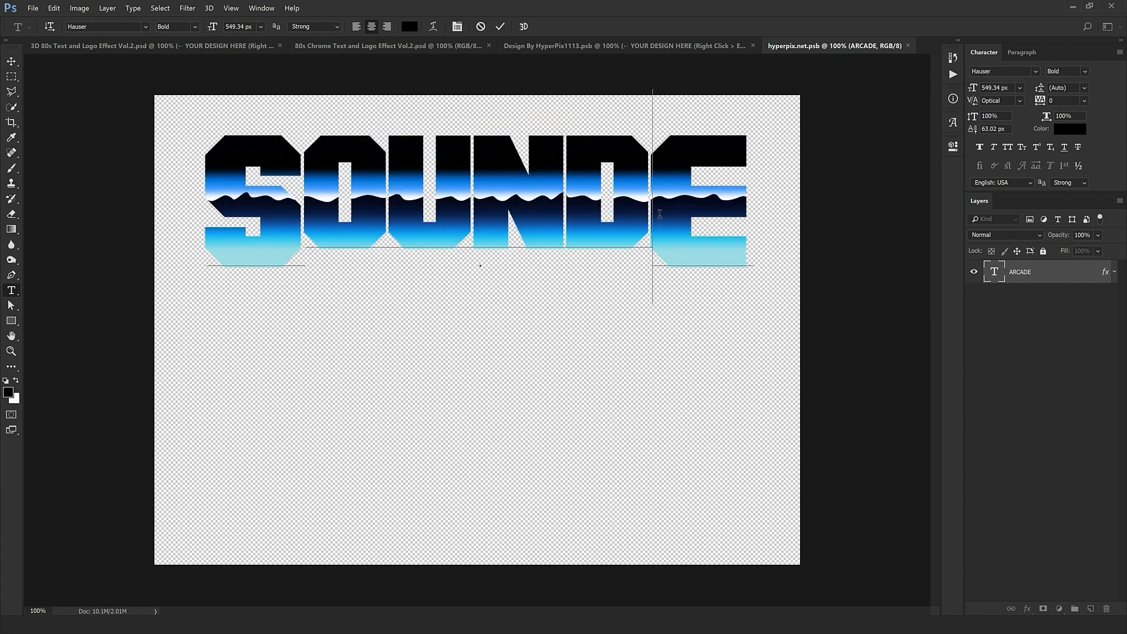
drag(657, 215, 754, 214)
text(S)
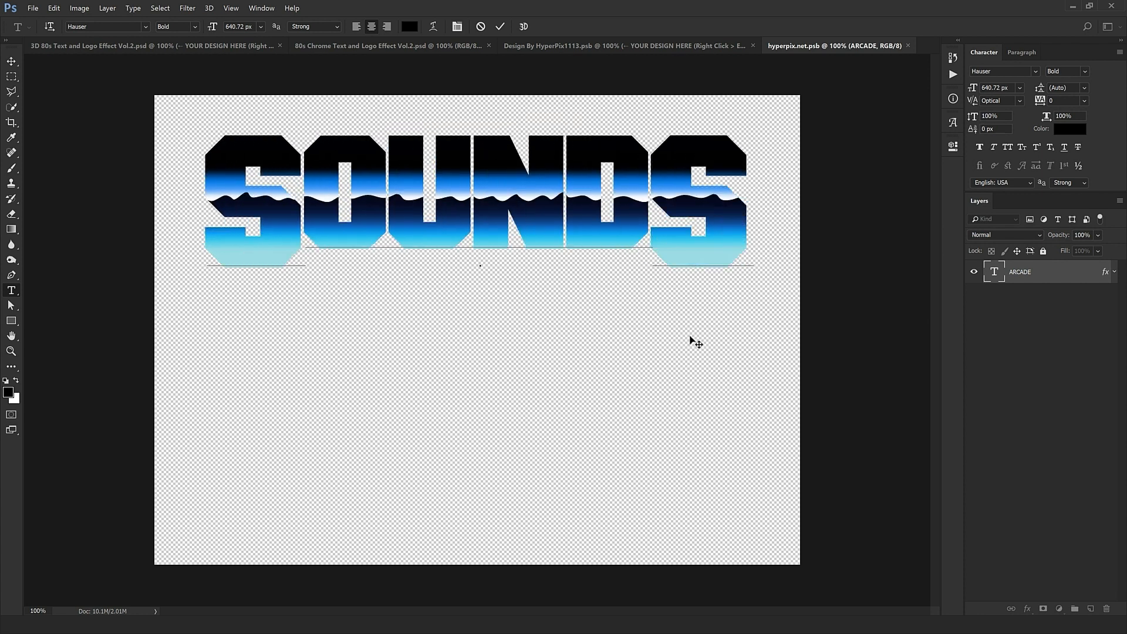
key(ctrl+Return)
key(v)
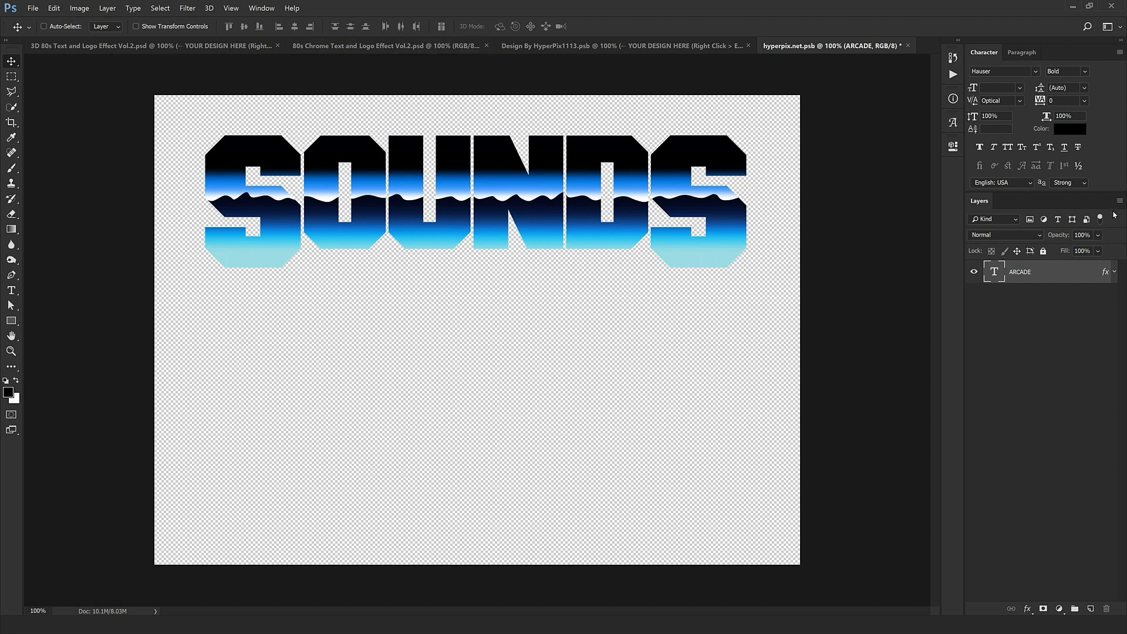
Reposition the chrome horizon of the text layer's Pattern Overlay across the letters, and save and close the innermost document.
double_click(1107, 276)
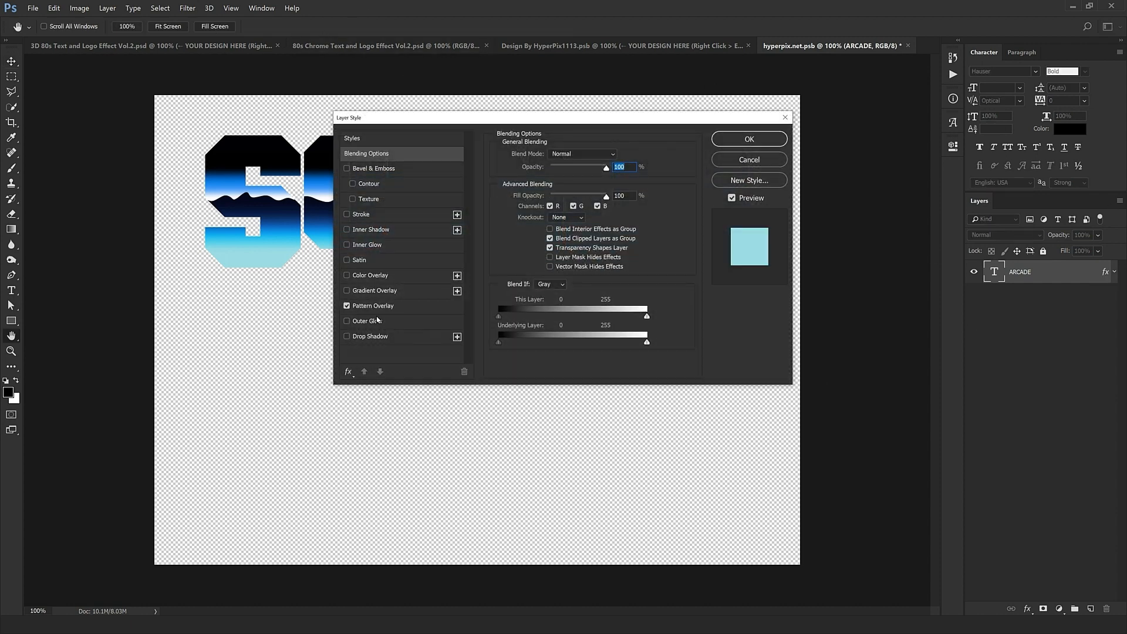
click(373, 306)
drag(619, 122, 597, 422)
drag(596, 297, 755, 291)
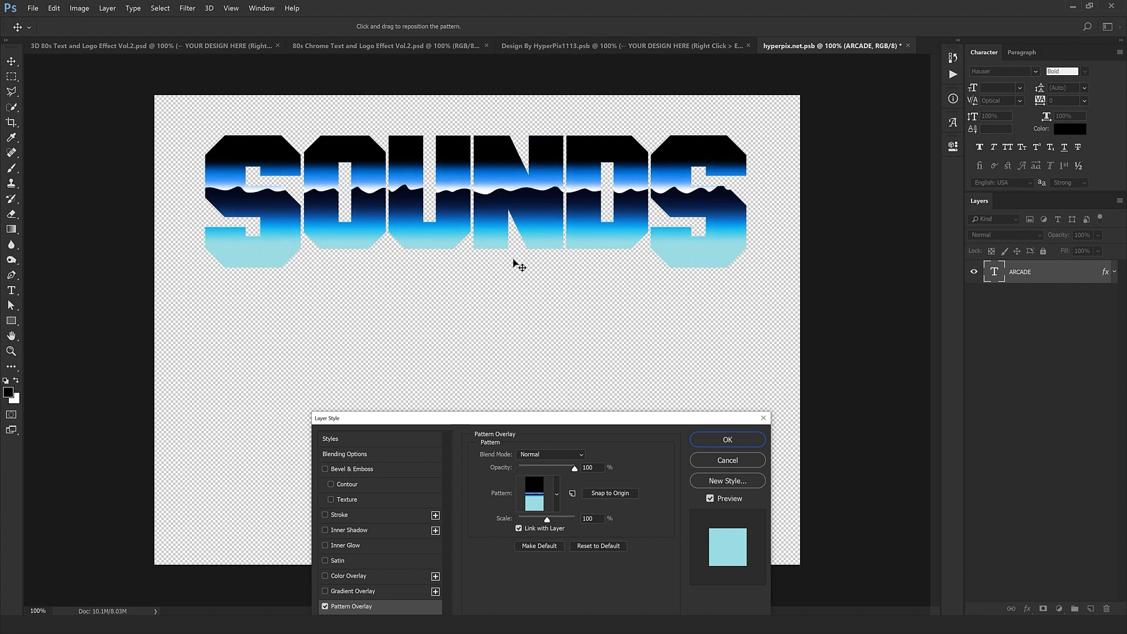
drag(522, 276, 541, 282)
drag(397, 264, 407, 265)
click(727, 440)
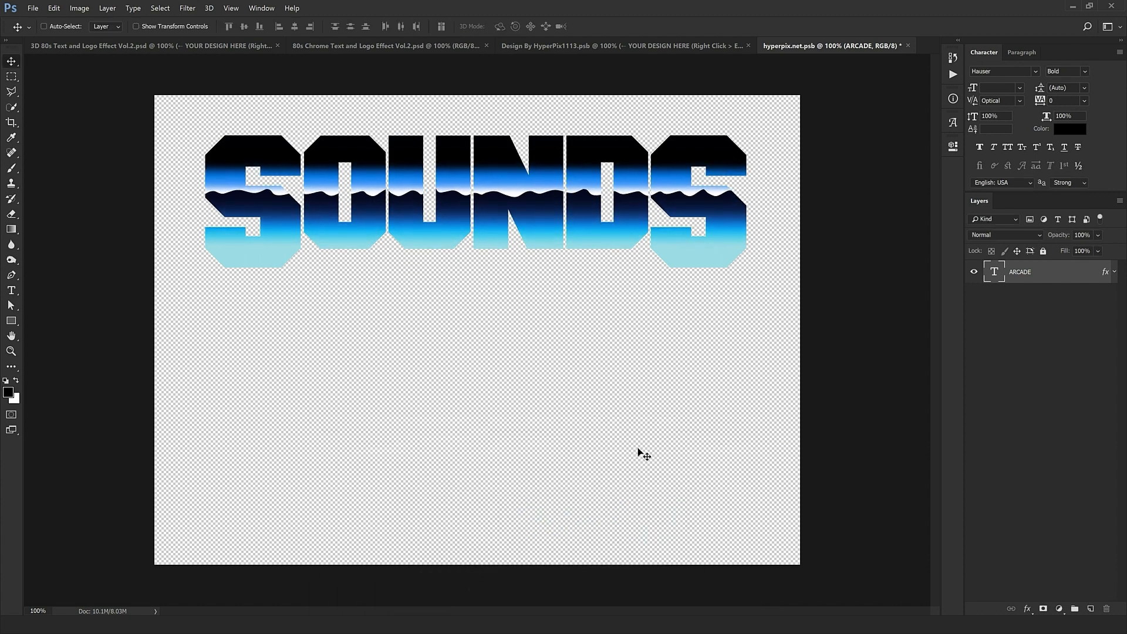
click(908, 46)
click(513, 234)
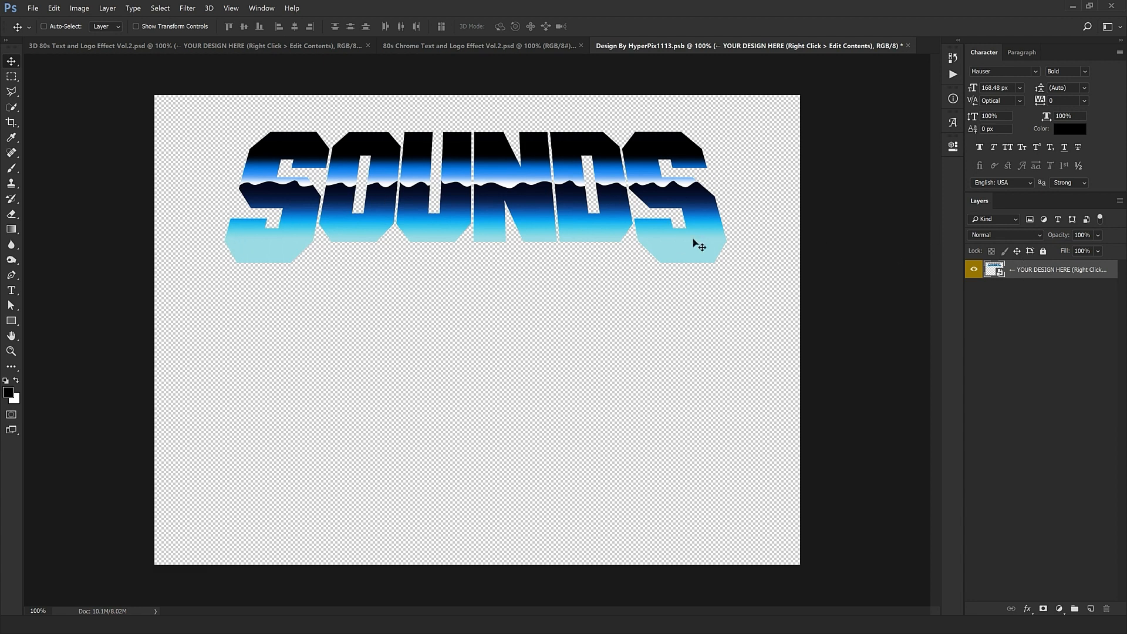
Squash the SOUNDS design vertically with Free Transform, and save and close the smart object document.
key(ctrl)
key(ctrl+t)
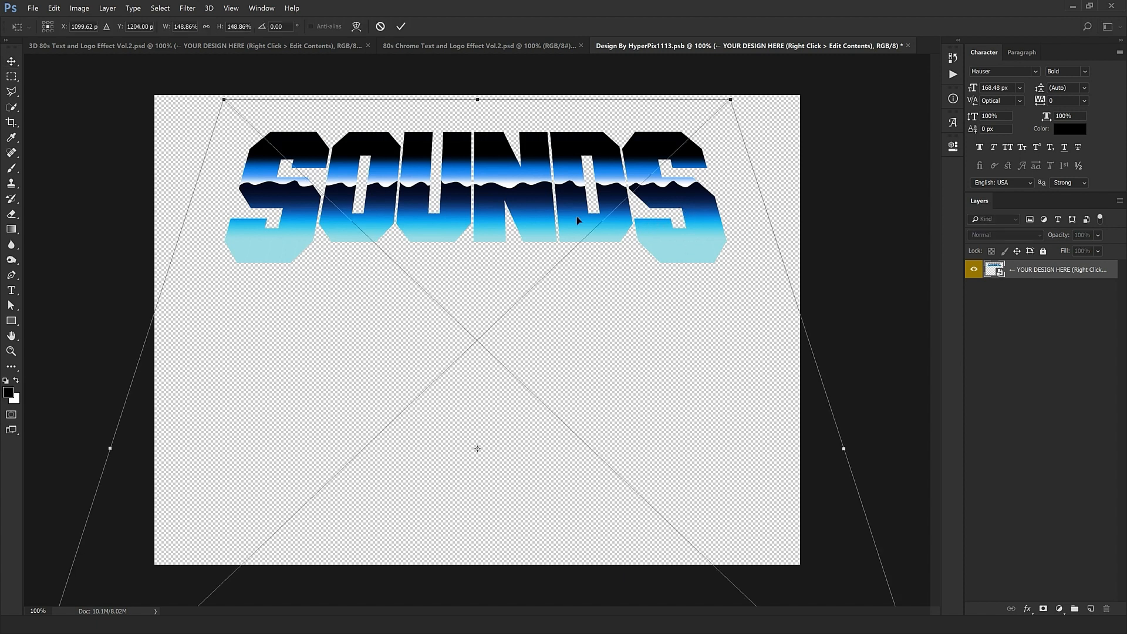
ctrl+alt+click(477, 392)
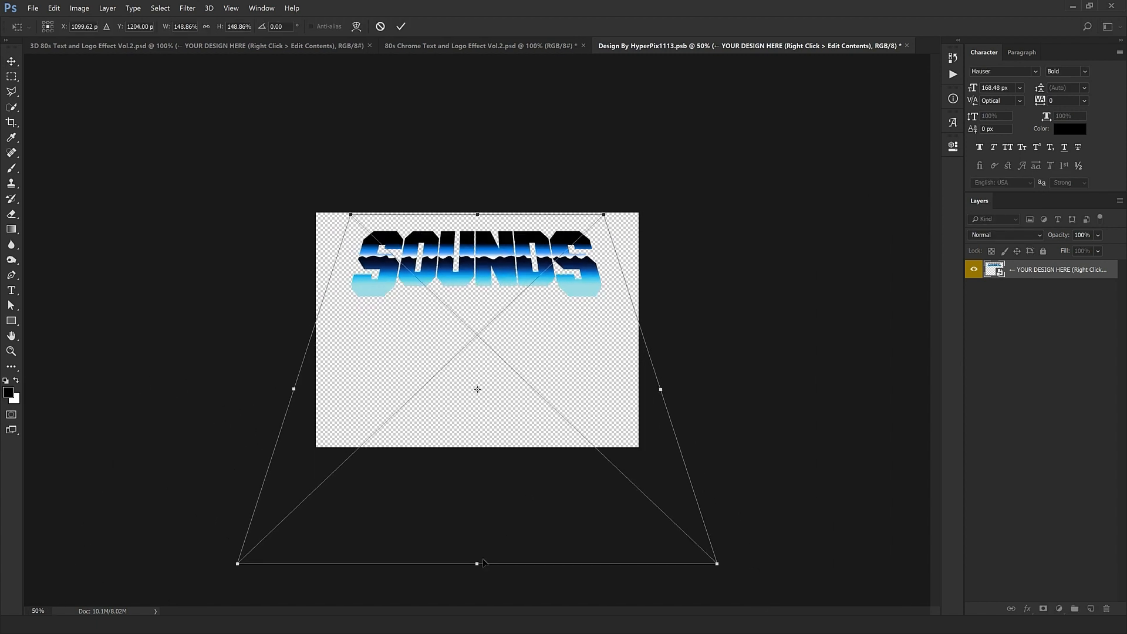
drag(480, 567, 476, 514)
key(Return)
key(ctrl+1)
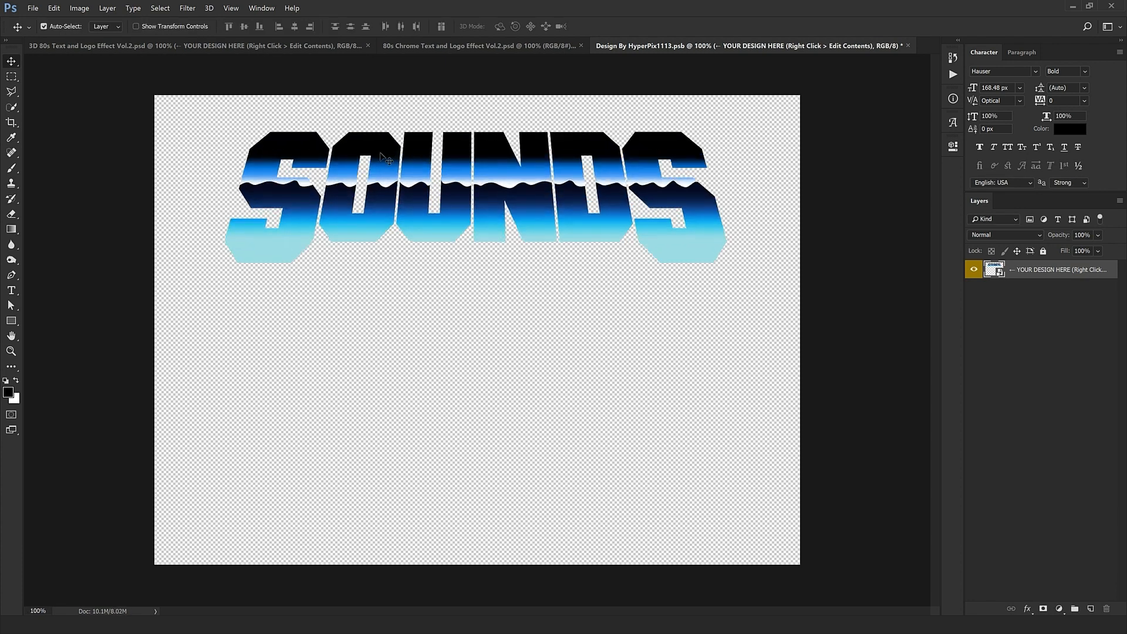
click(908, 46)
click(516, 235)
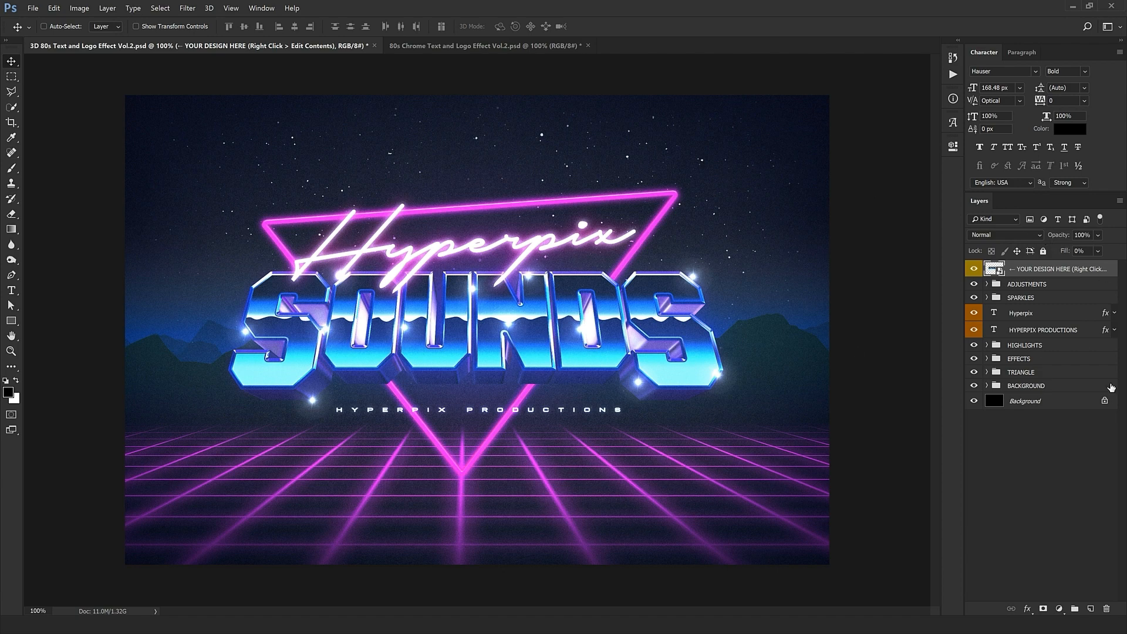
Expand the EFFECTS group and hide its EXTRUSION group.
click(986, 358)
click(1027, 386)
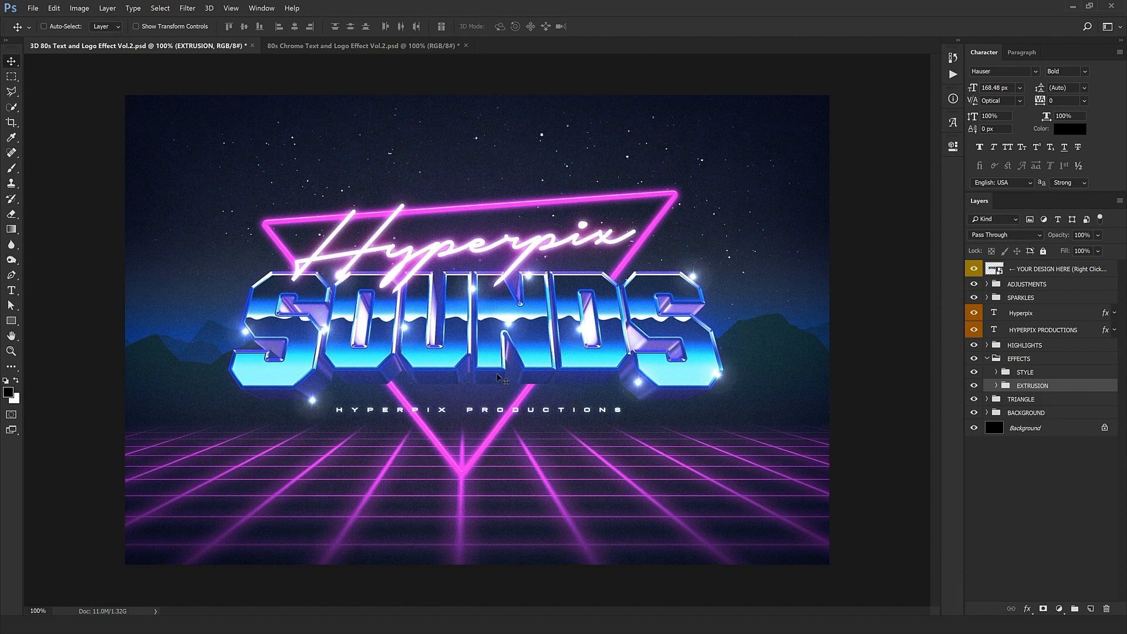
click(973, 385)
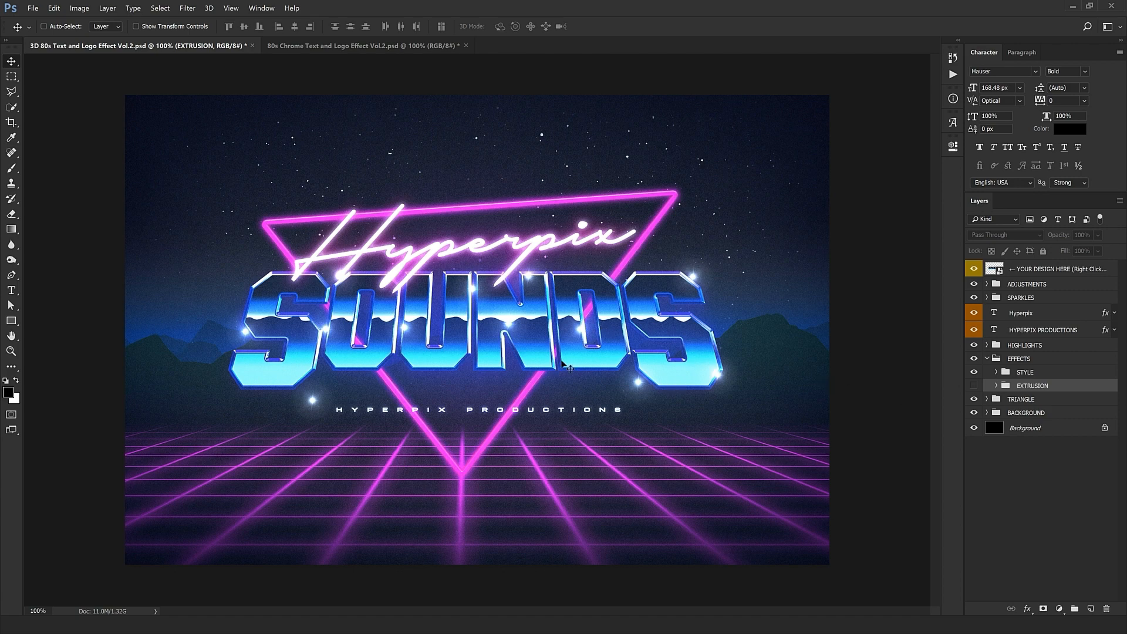
Move the EFFECTS group slightly down on the canvas, comparing the old and new positions with undo and redo.
click(1013, 362)
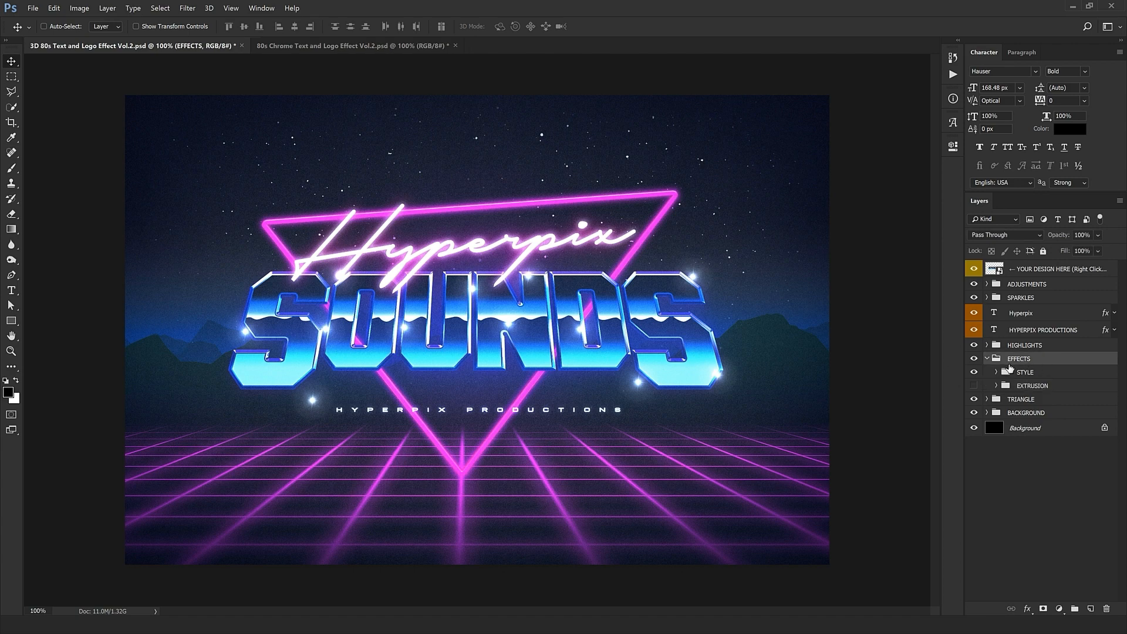
drag(483, 328, 483, 340)
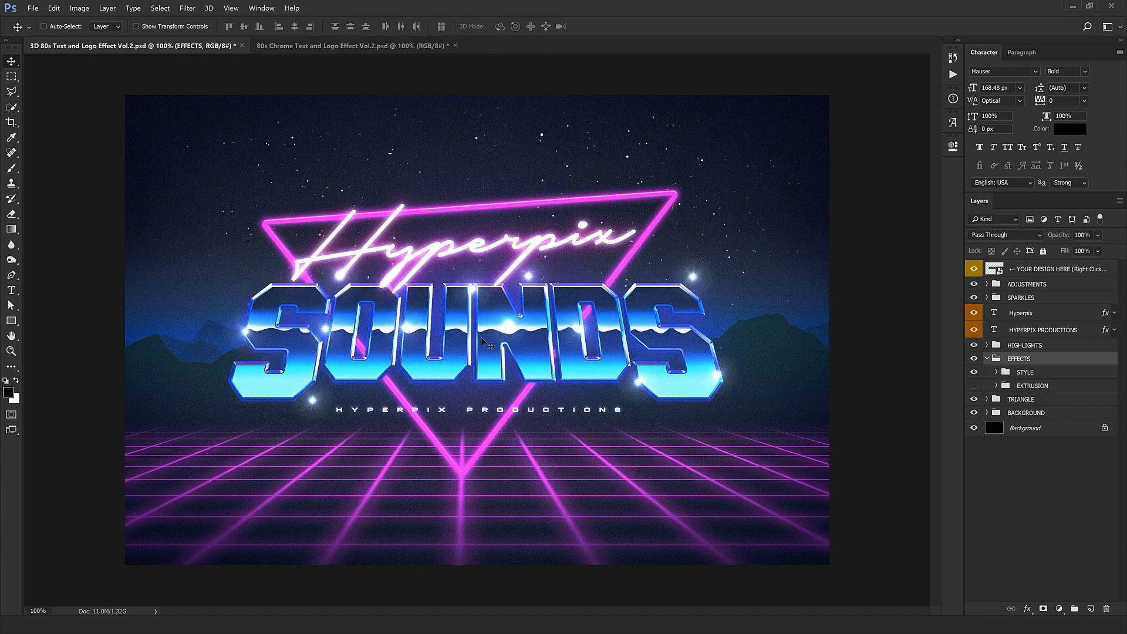
key(ctrl+z)
key(ctrl+z)
Expand the ADJUSTMENTS group and the COLOR / BRIGHTNESS / CONTRAST group inside it.
click(994, 286)
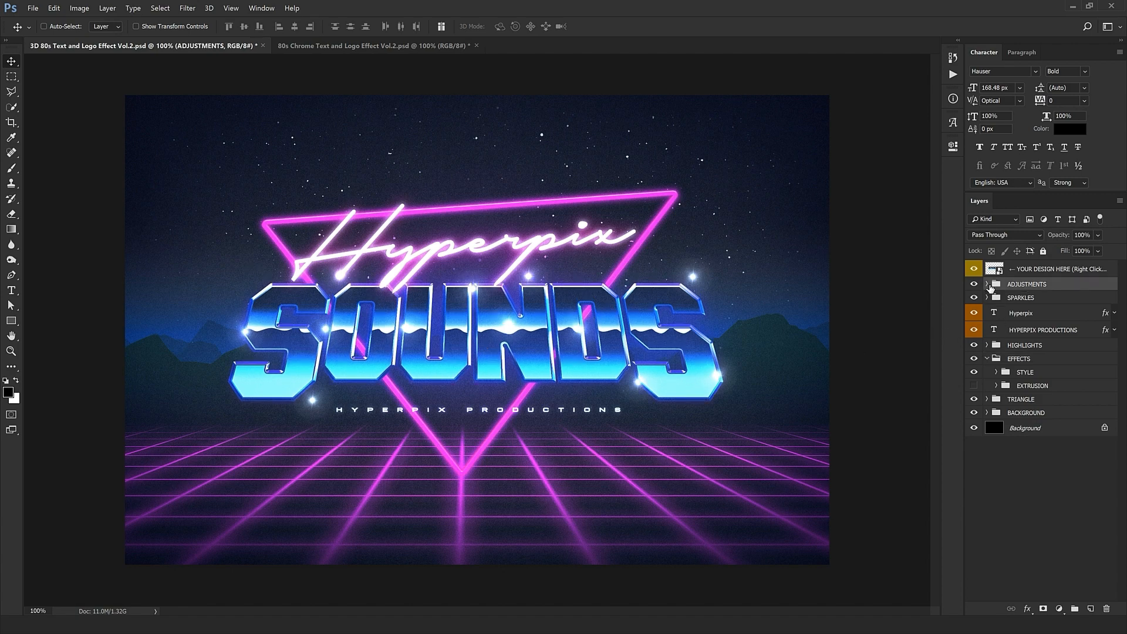
click(988, 286)
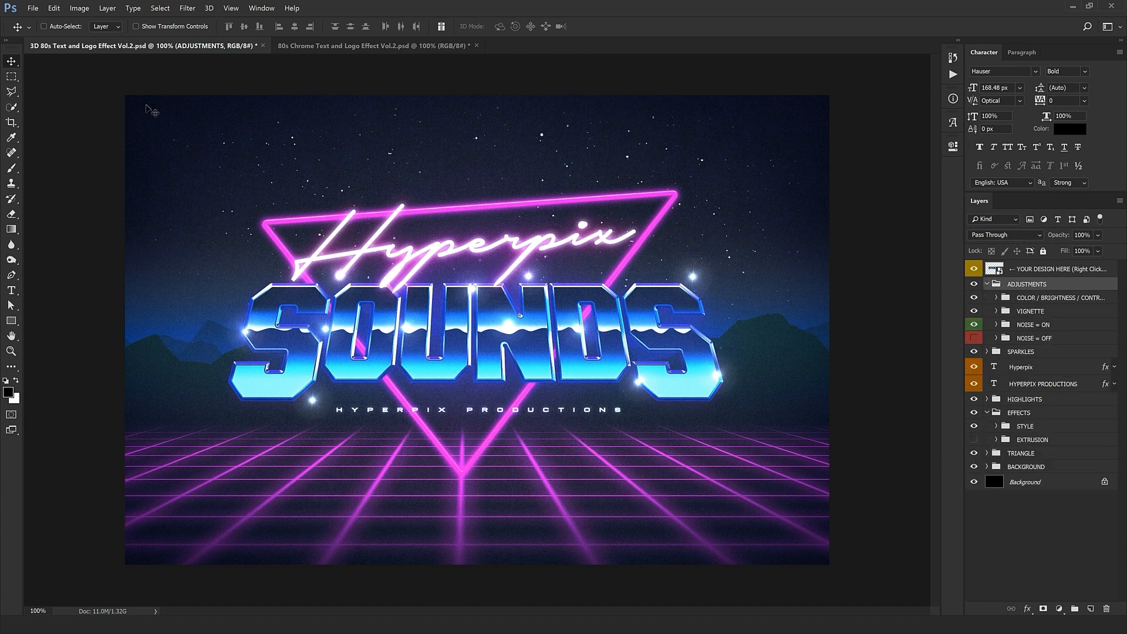
click(1067, 297)
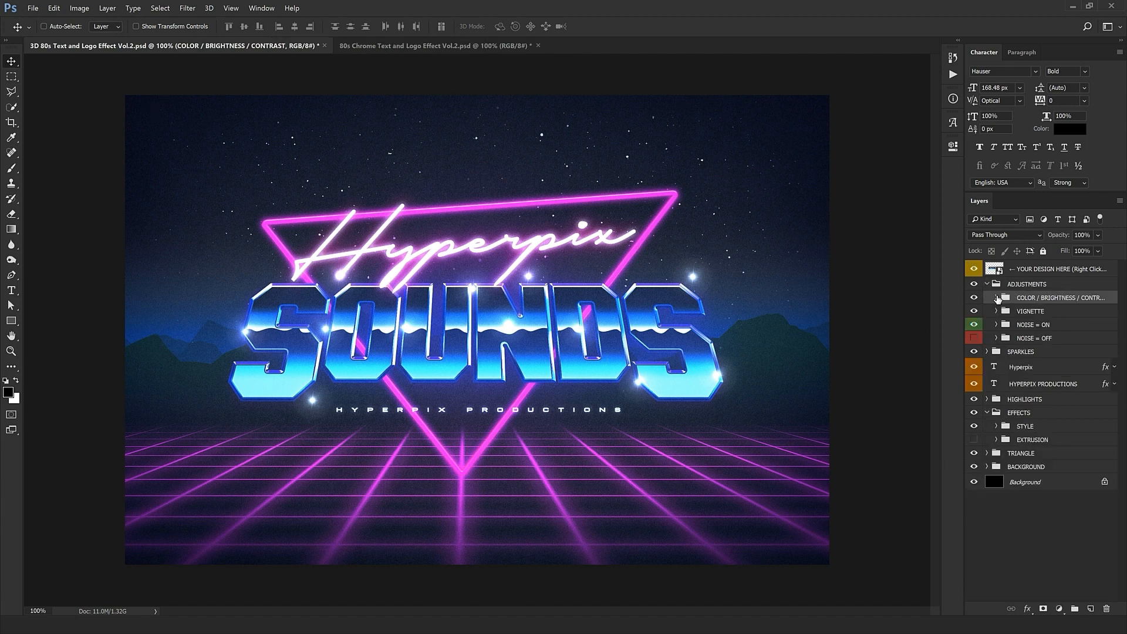
click(996, 297)
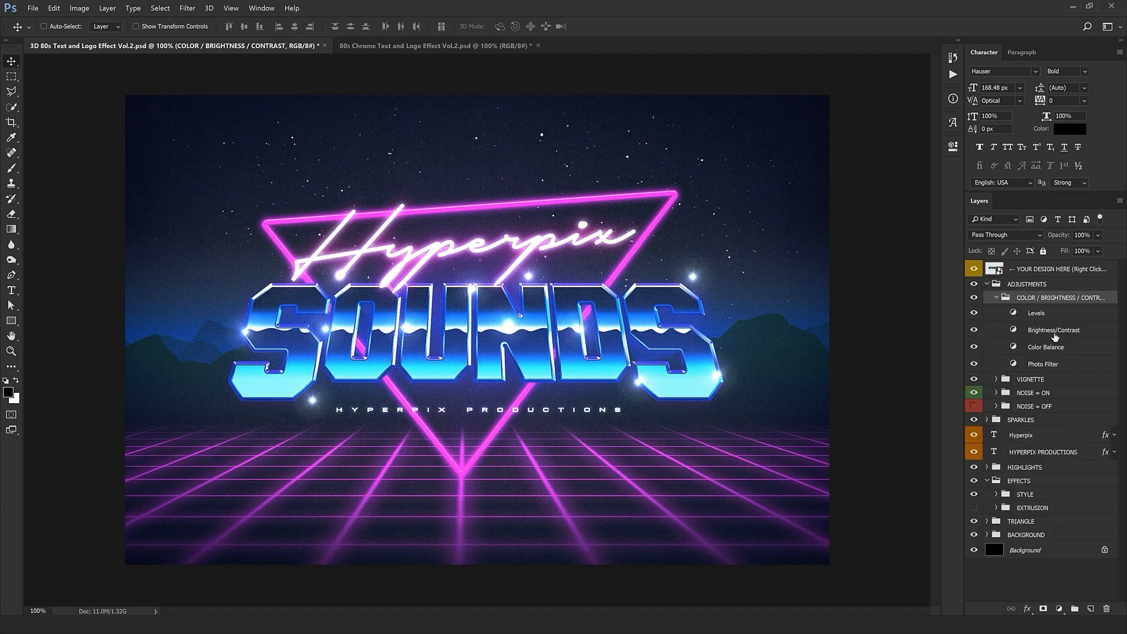
Try shifting the Color Balance layer's midtones towards red and yellow, and undo those changes.
double_click(1013, 347)
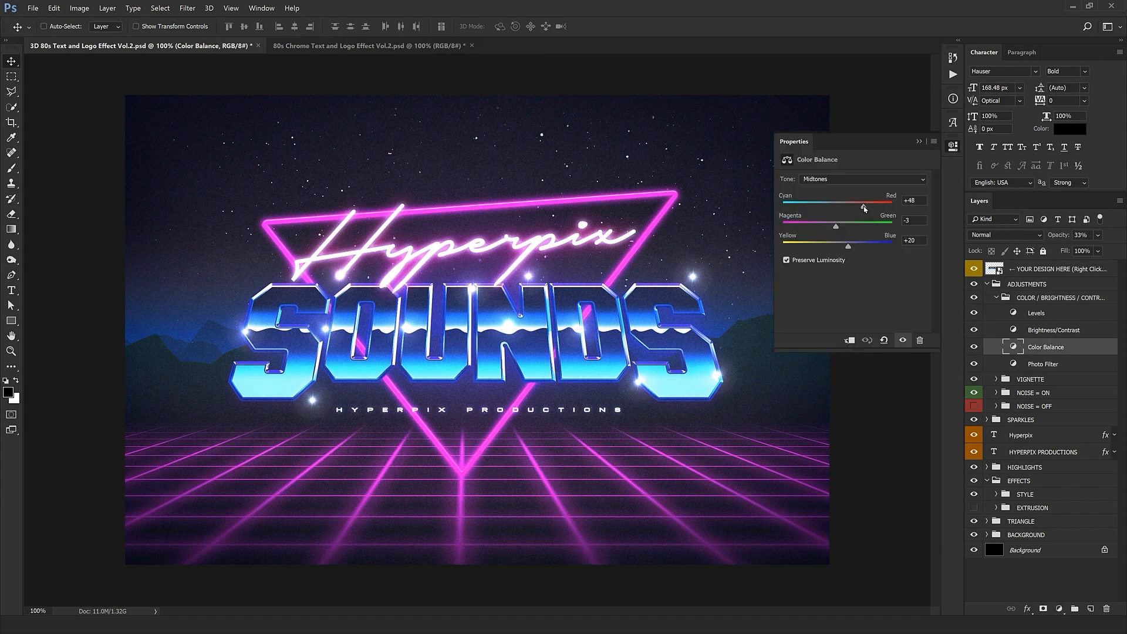
drag(824, 212, 893, 207)
drag(847, 250, 822, 238)
click(796, 147)
key(ctrl+alt+z)
key(ctrl+alt+z)
key(ctrl+alt+z)
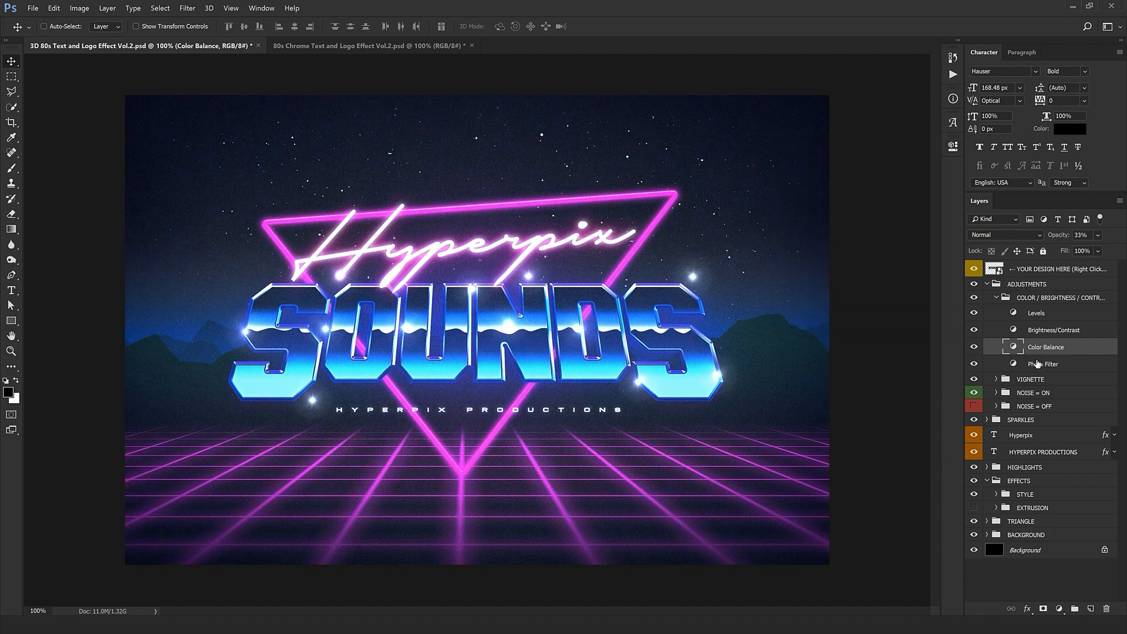
Collapse the color group, expand the VIGNETTE group, compare the image with the Vignette layer off and on, and select its mask.
click(999, 300)
click(996, 297)
click(1002, 311)
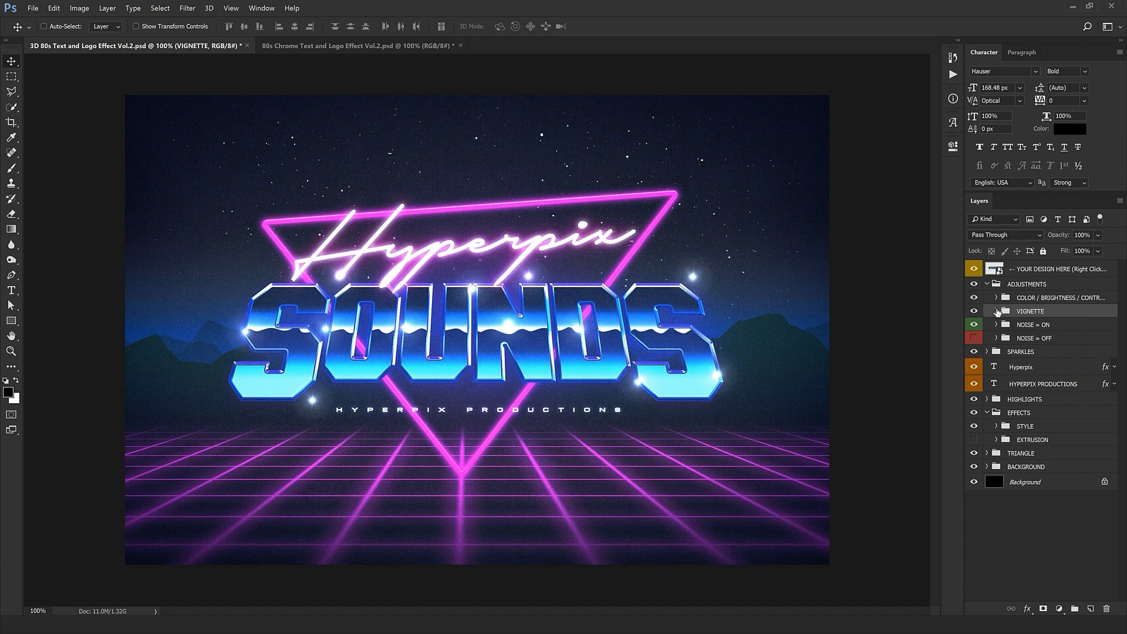
click(995, 311)
click(973, 326)
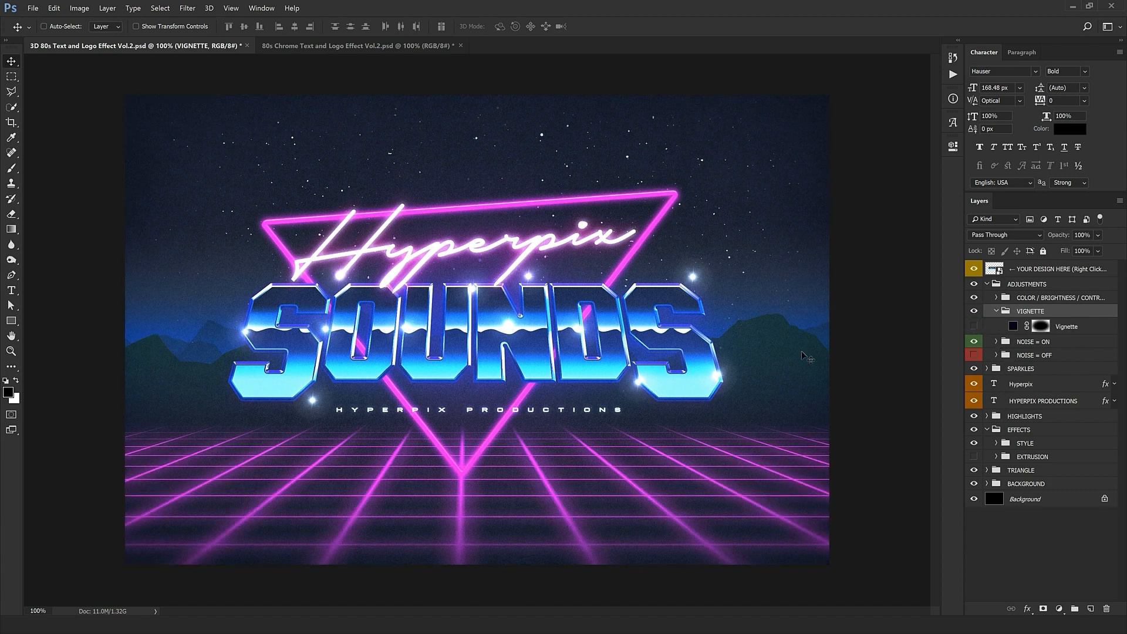
click(975, 326)
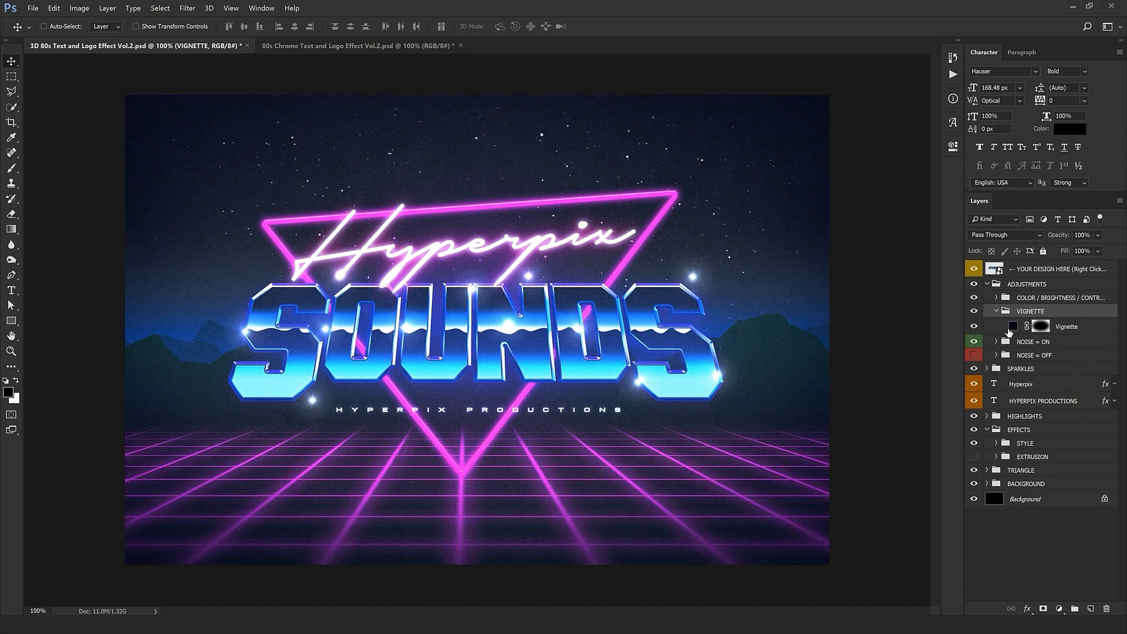
click(1044, 327)
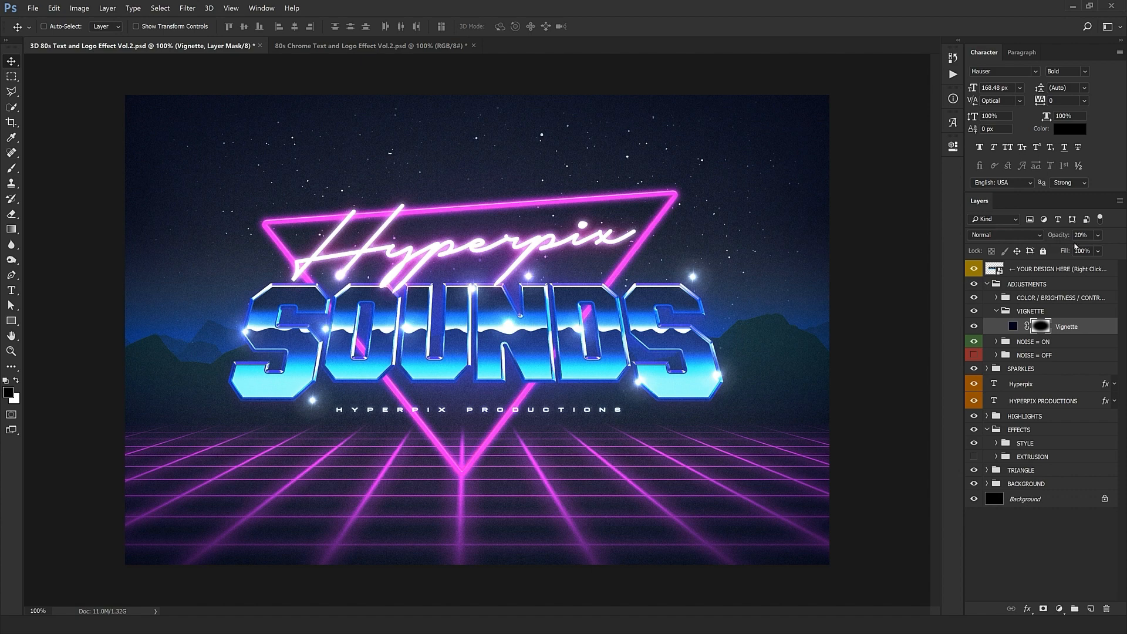
Try raising the Vignette layer's opacity to 63% and changing its fill color to 5d1e46, and discard both changes.
mouse_move(1073, 241)
mouse_down()
mouse_move(1103, 248)
mouse_move(1093, 249)
mouse_up()
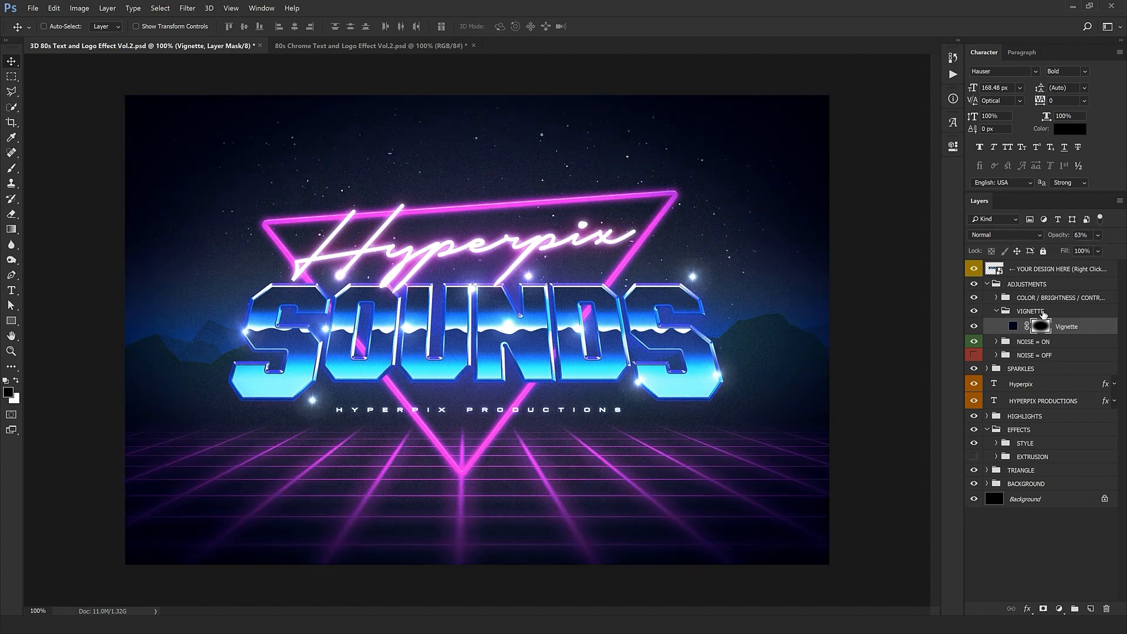
double_click(1013, 326)
mouse_move(717, 508)
mouse_down()
mouse_move(699, 523)
mouse_move(702, 487)
mouse_move(711, 507)
mouse_up()
drag(835, 446, 834, 409)
click(765, 488)
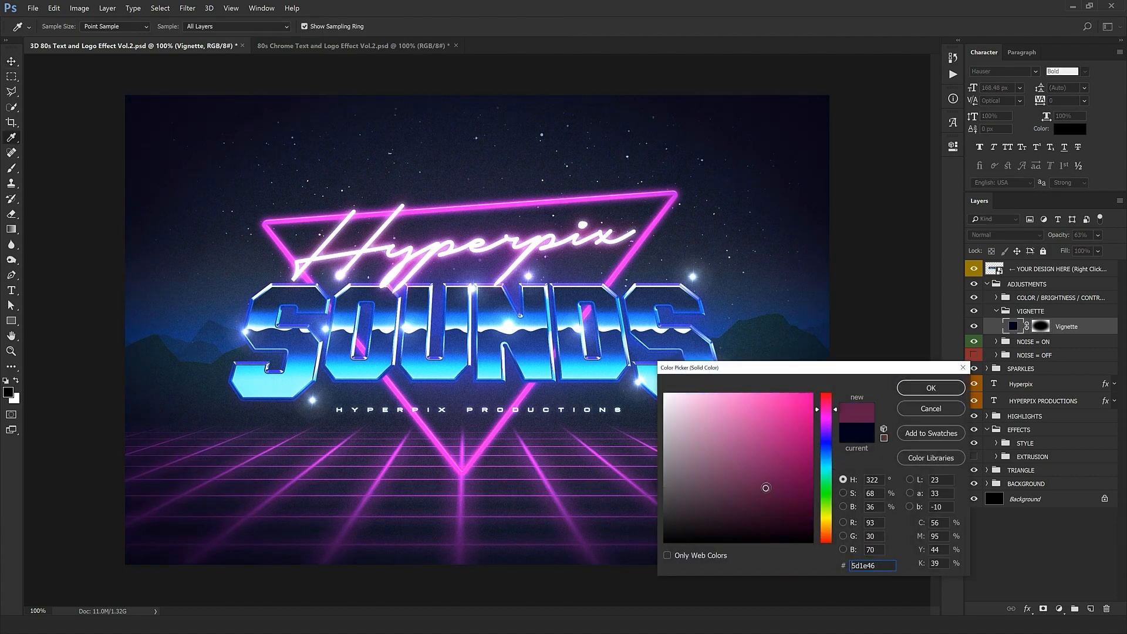
click(933, 410)
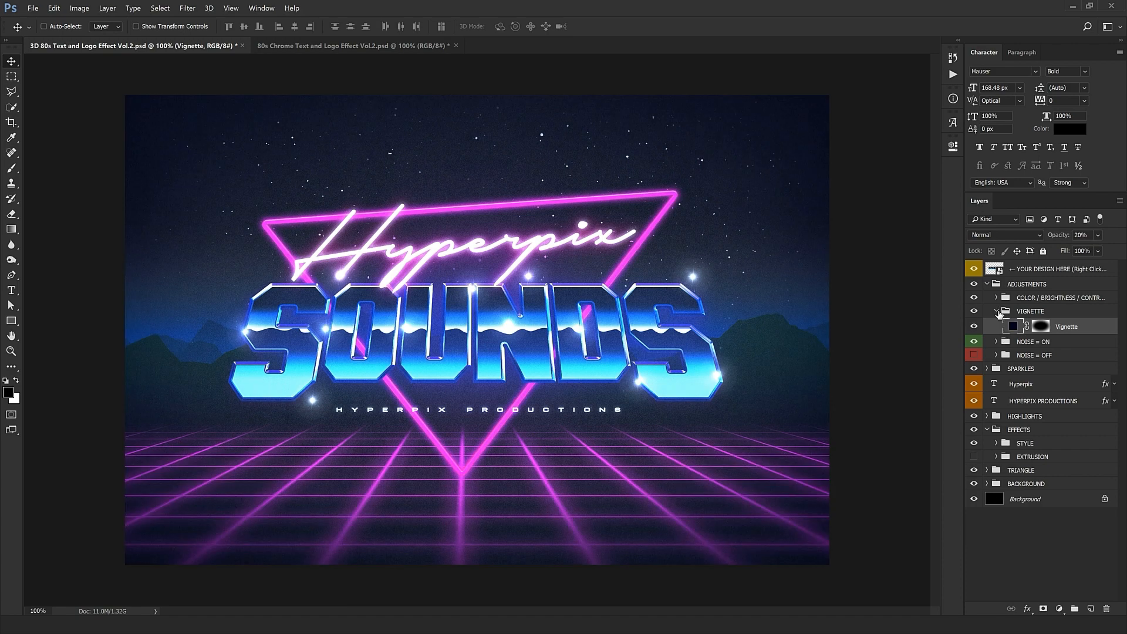
Collapse the VIGNETTE group and select the NOISE = ON group.
click(1030, 311)
click(996, 311)
click(1027, 326)
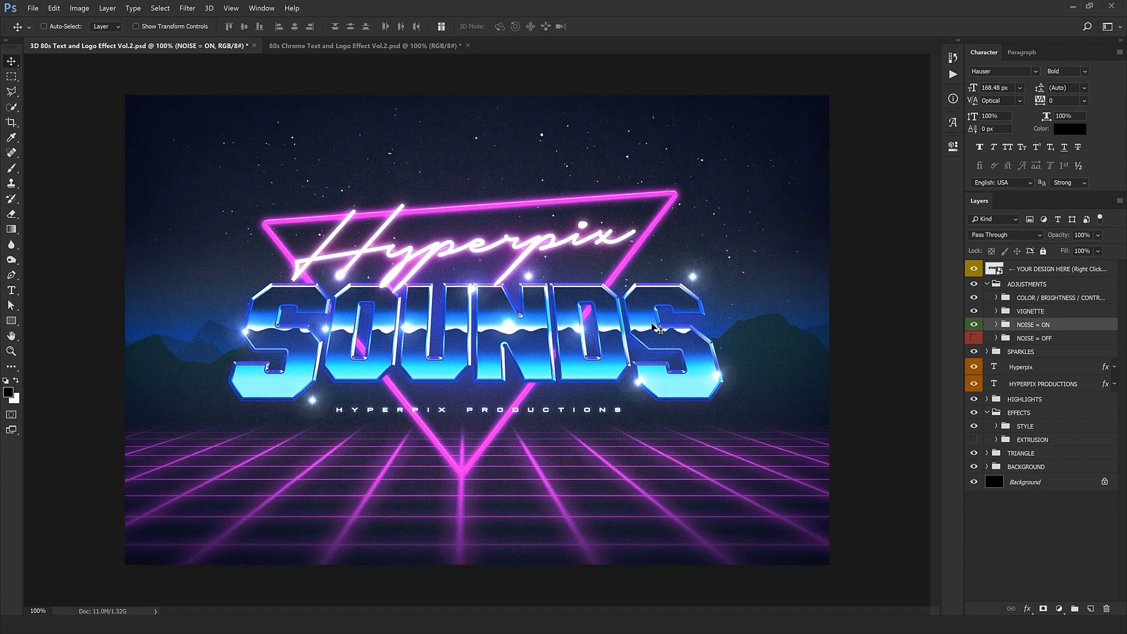
Examine the noise texture up close across the SOUNDS lettering, the neon script and the starry sky.
key(ctrl)
key(ctrl+plus)
key(space)
drag(612, 289, 417, 392)
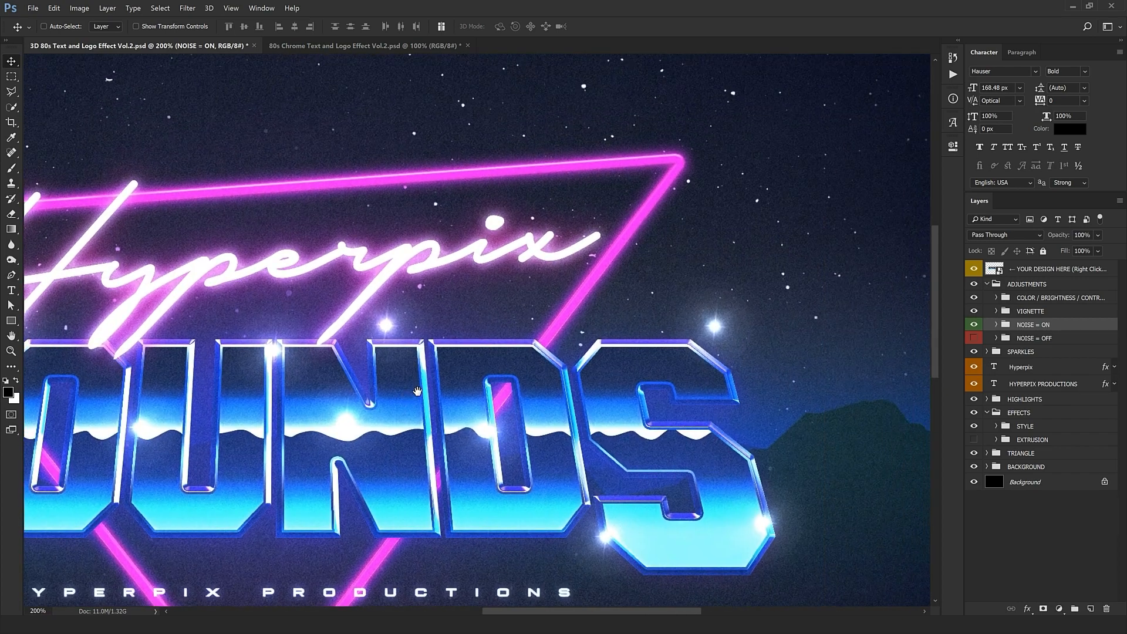
ctrl+click(801, 392)
ctrl+click(575, 396)
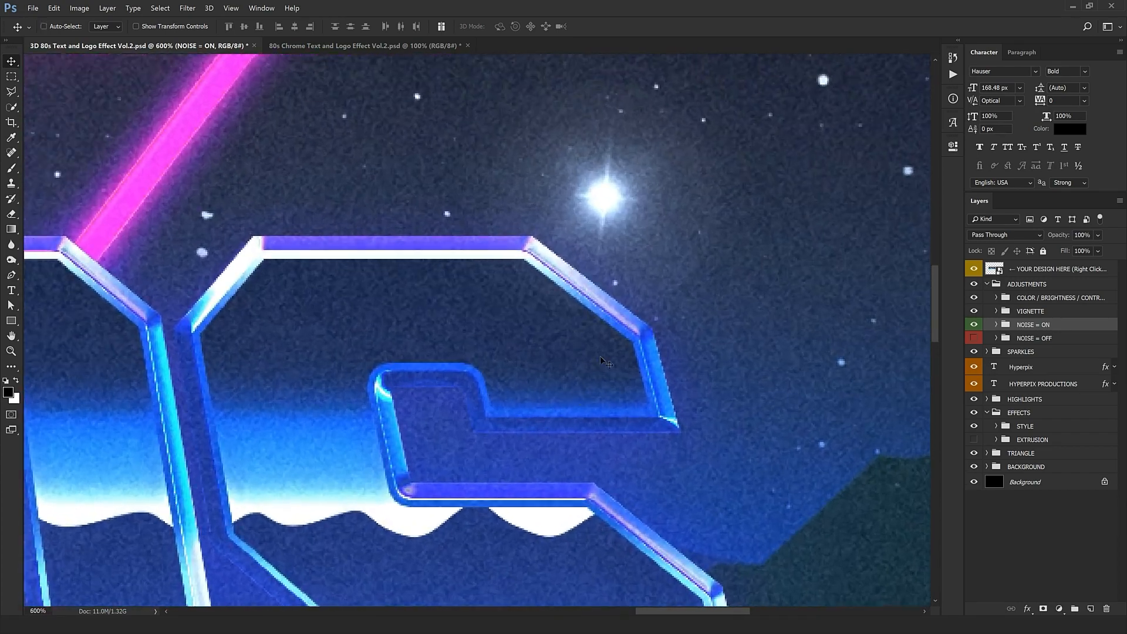
alt+click(675, 347)
alt+click(675, 348)
alt+click(672, 349)
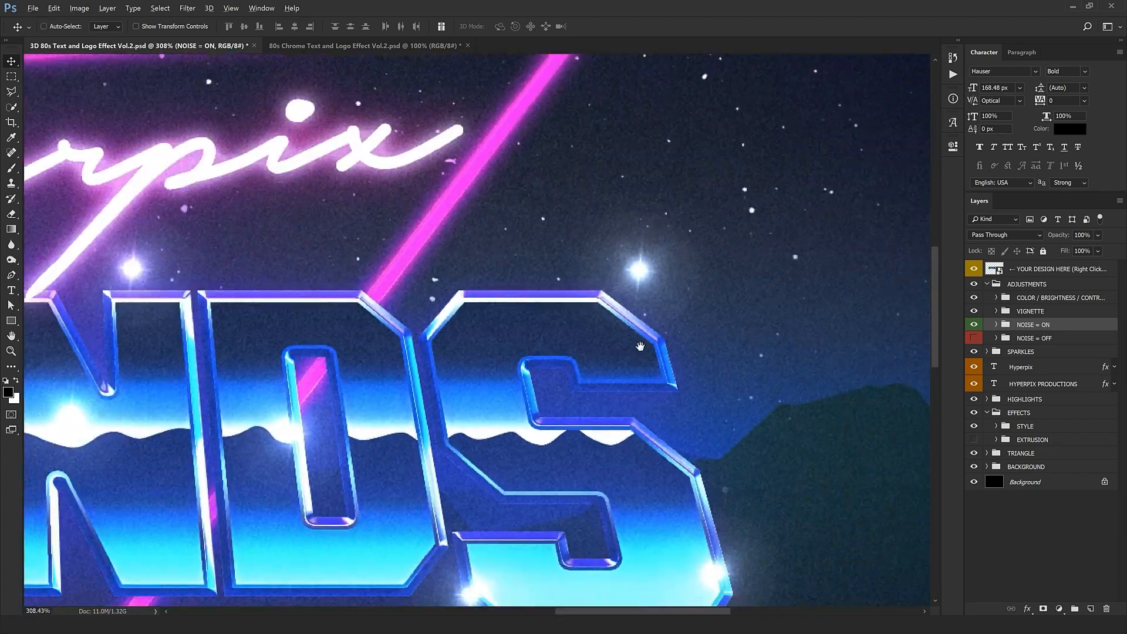
alt+click(640, 347)
drag(641, 347, 925, 434)
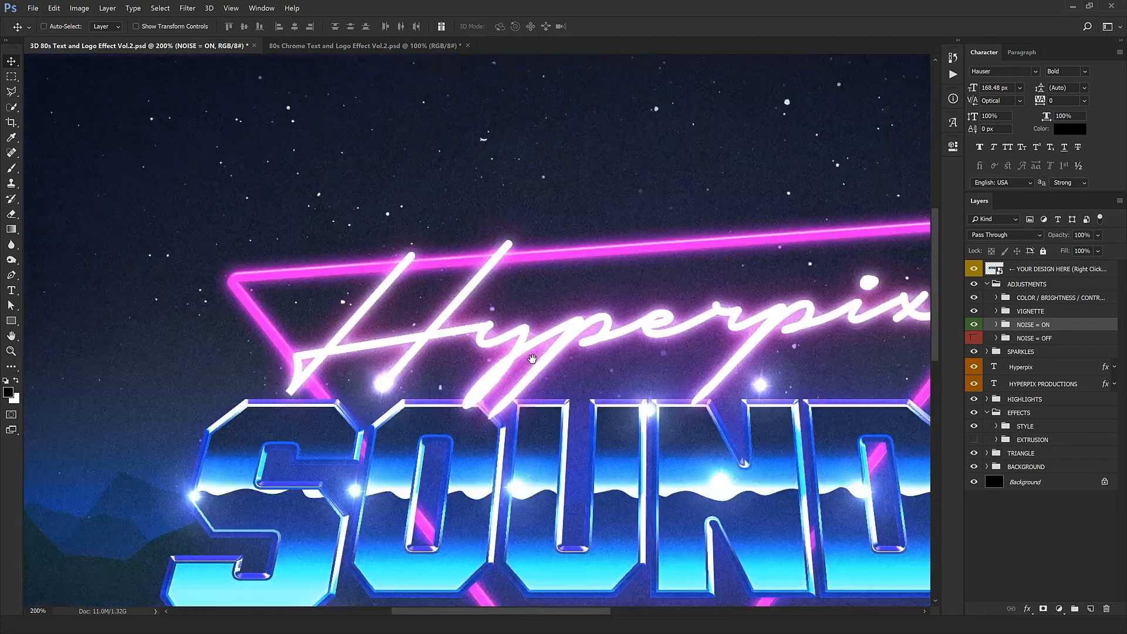
drag(367, 457, 463, 208)
drag(842, 196, 581, 335)
alt+click(581, 335)
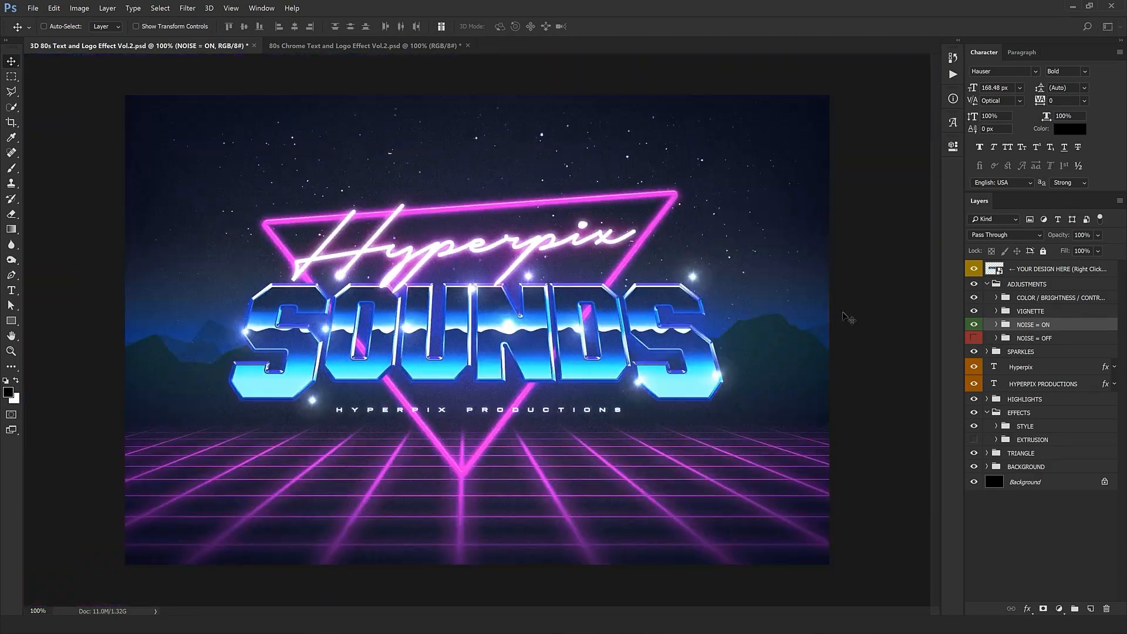
Switch visibility from the NOISE = ON group to NOISE = OFF and inspect the noise-free lettering up close.
click(974, 325)
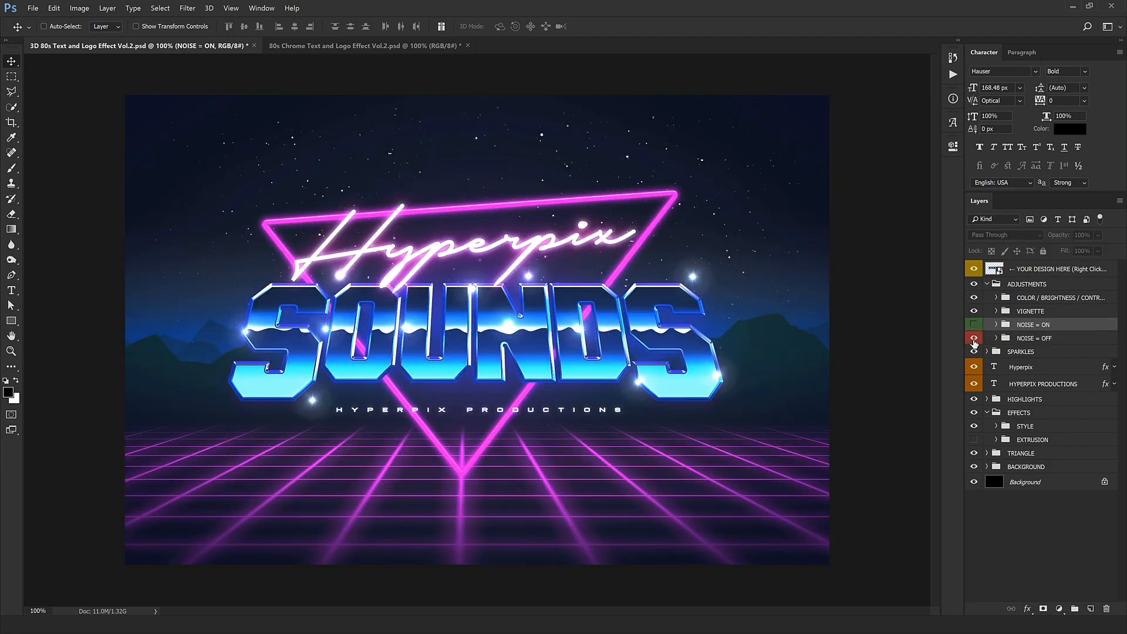
ctrl+click(733, 335)
ctrl+click(733, 335)
ctrl+click(733, 335)
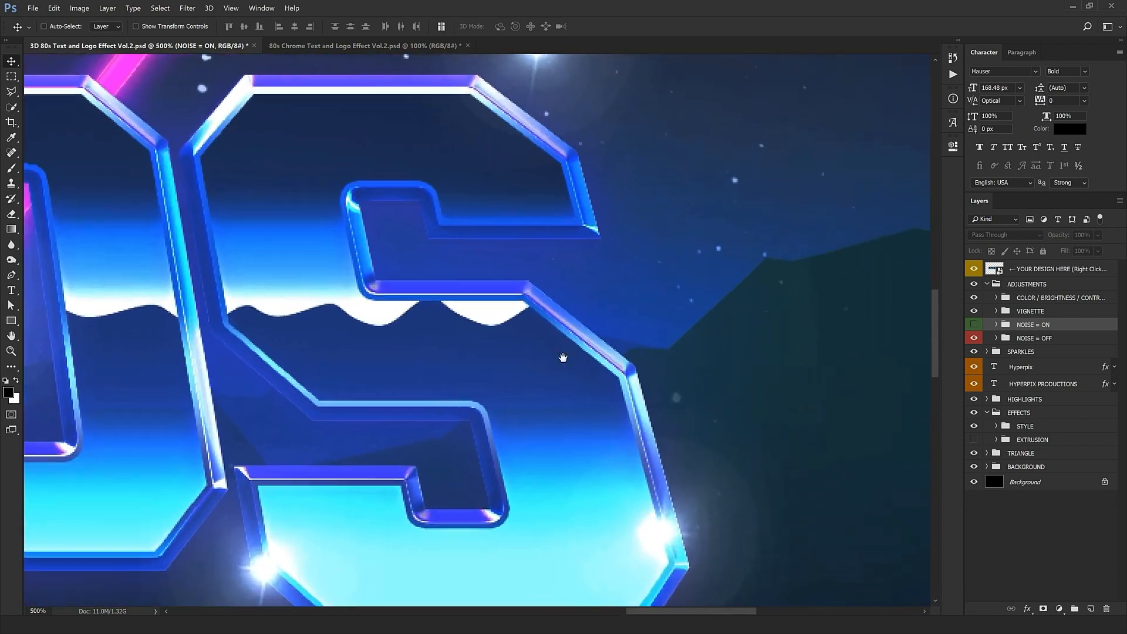
drag(408, 320, 762, 374)
alt+click(762, 375)
alt+click(762, 375)
alt+click(762, 375)
alt+click(762, 375)
alt+click(762, 375)
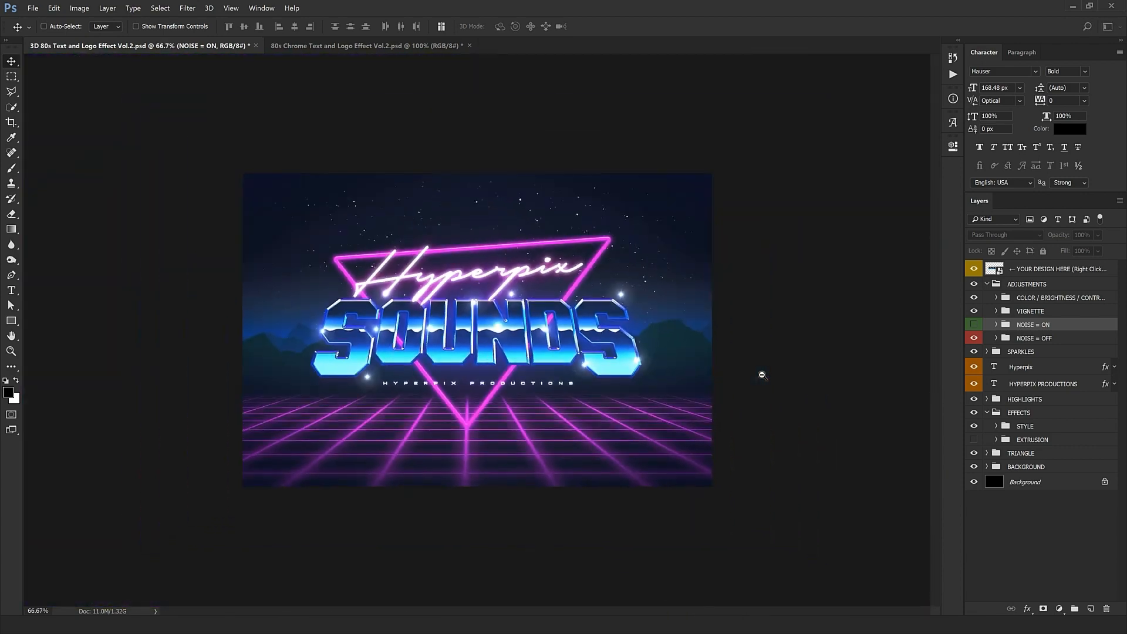
Compare the image with both noise groups shown and both hidden, and leave only NOISE = ON visible.
click(973, 324)
key(ctrl+1)
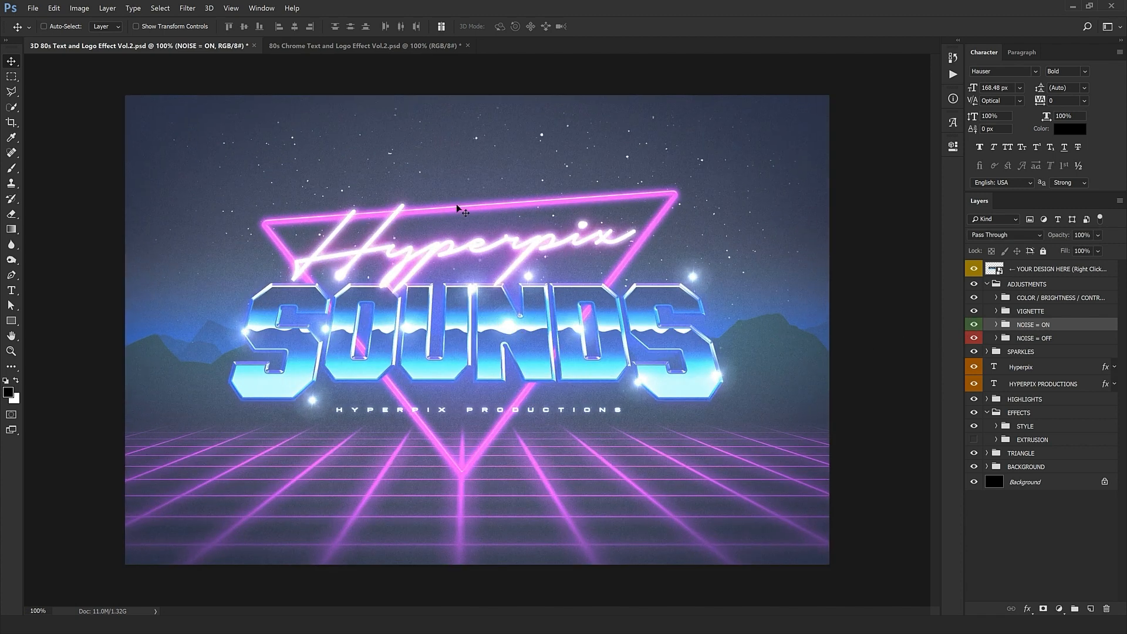
drag(968, 328, 972, 339)
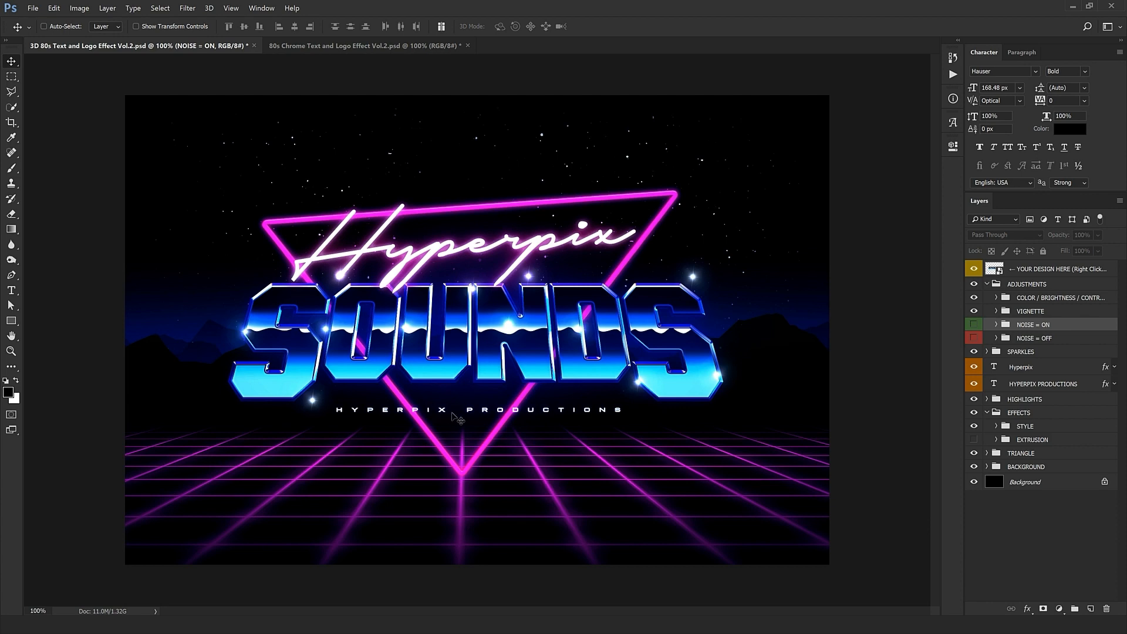
click(973, 326)
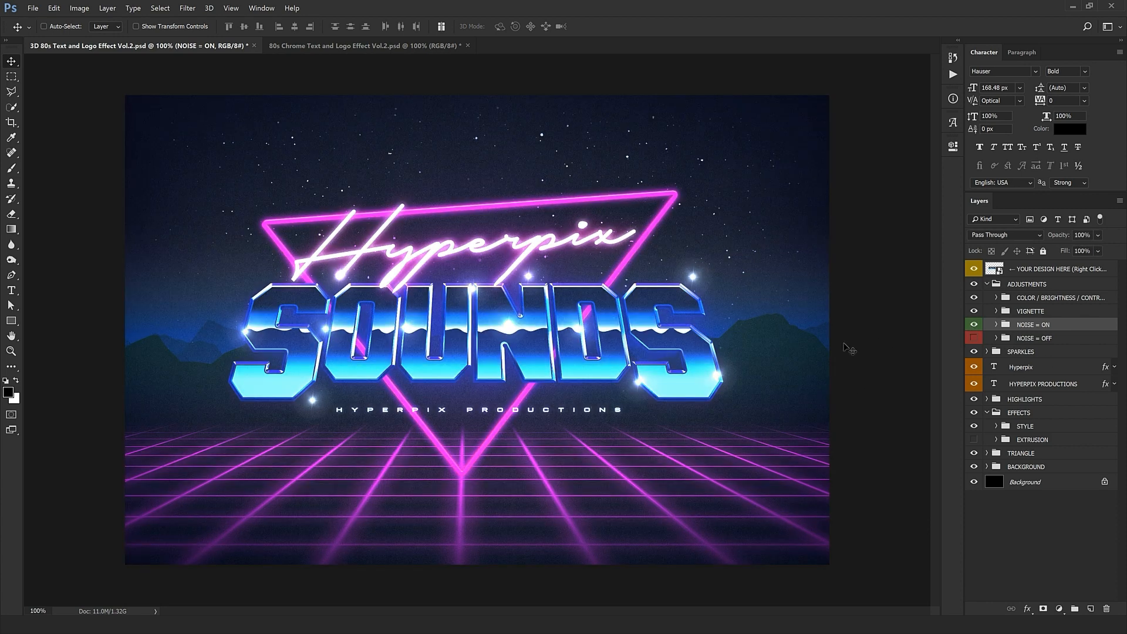
Collapse the ADJUSTMENTS group and expand the SPARKLES group.
click(987, 284)
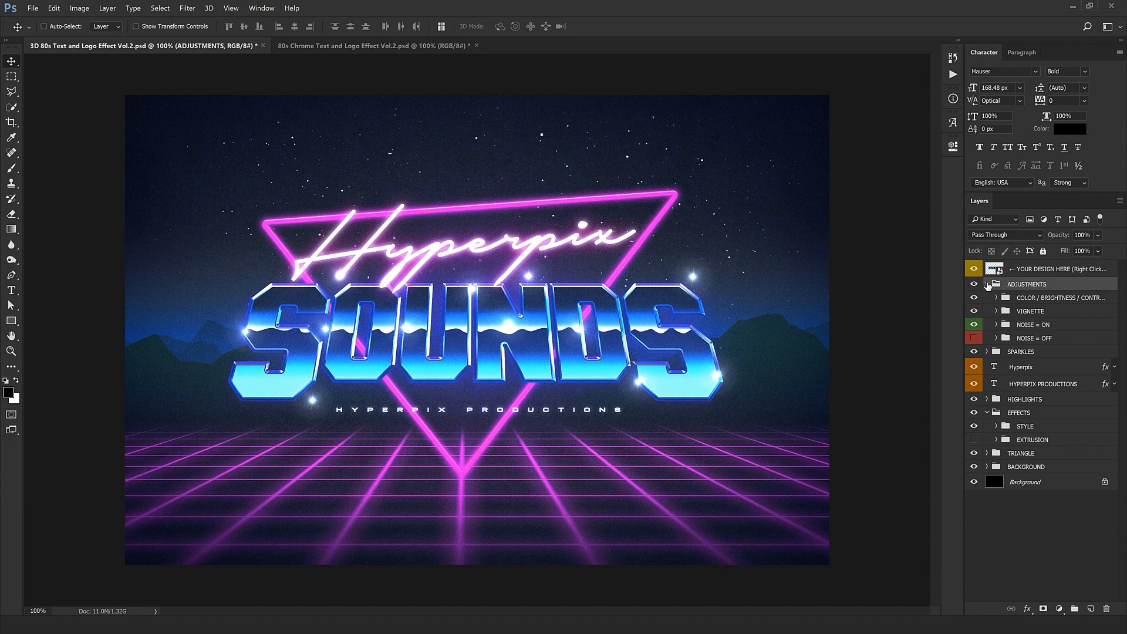
click(987, 285)
click(1006, 298)
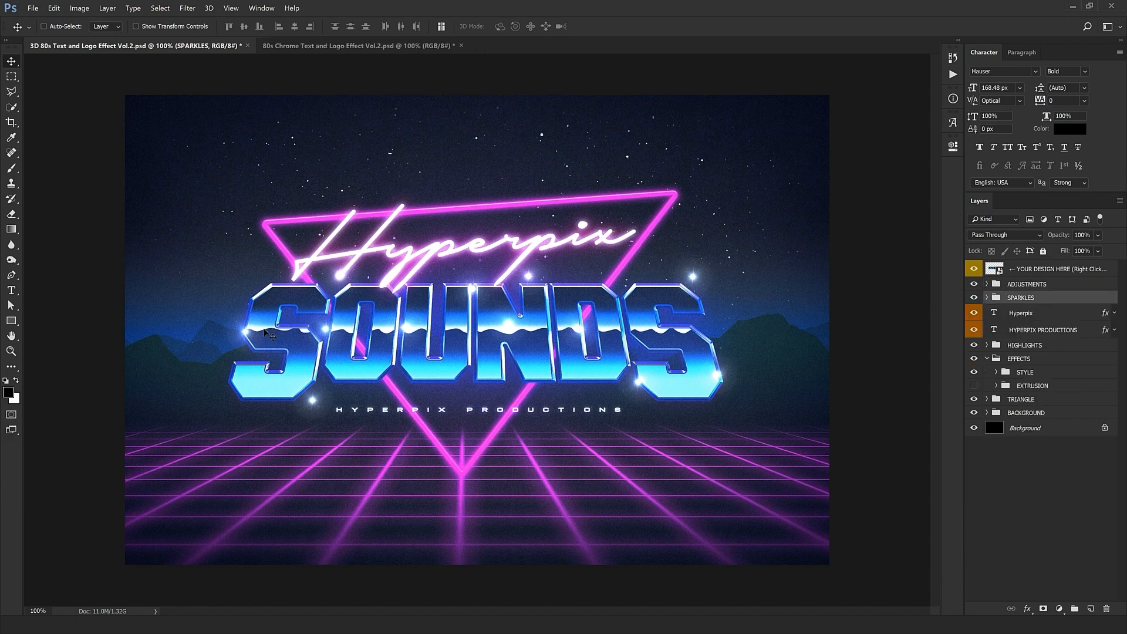
click(987, 298)
Move the first Sparkle in the SPARKLES group onto the right edge of the last S, at mid-height.
click(1039, 325)
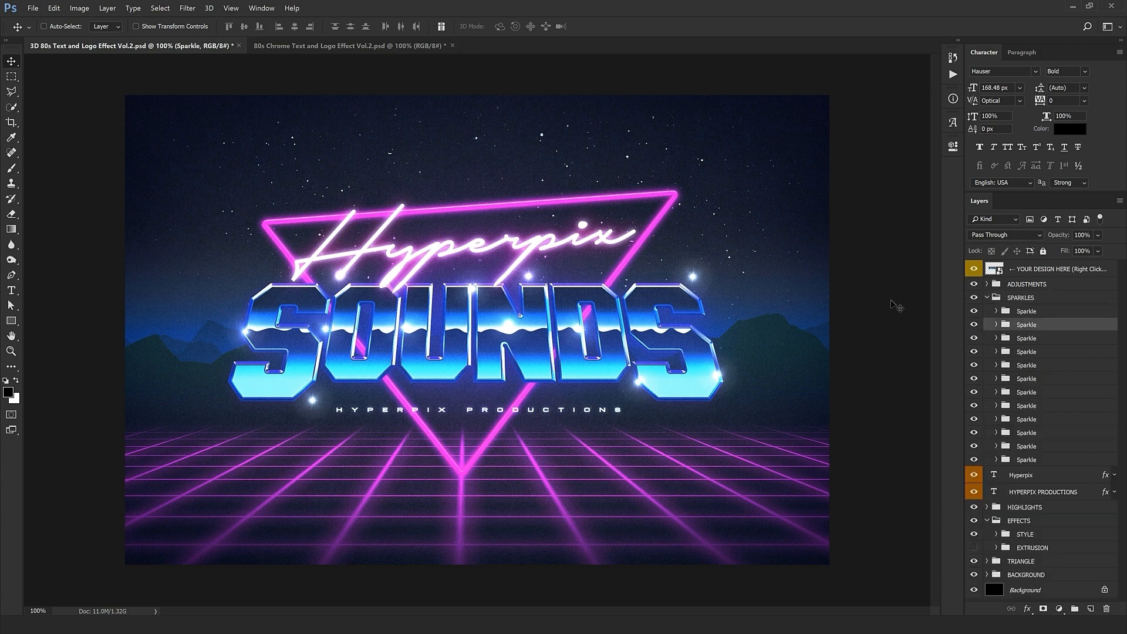
click(1052, 314)
drag(714, 348, 462, 302)
drag(497, 522, 723, 520)
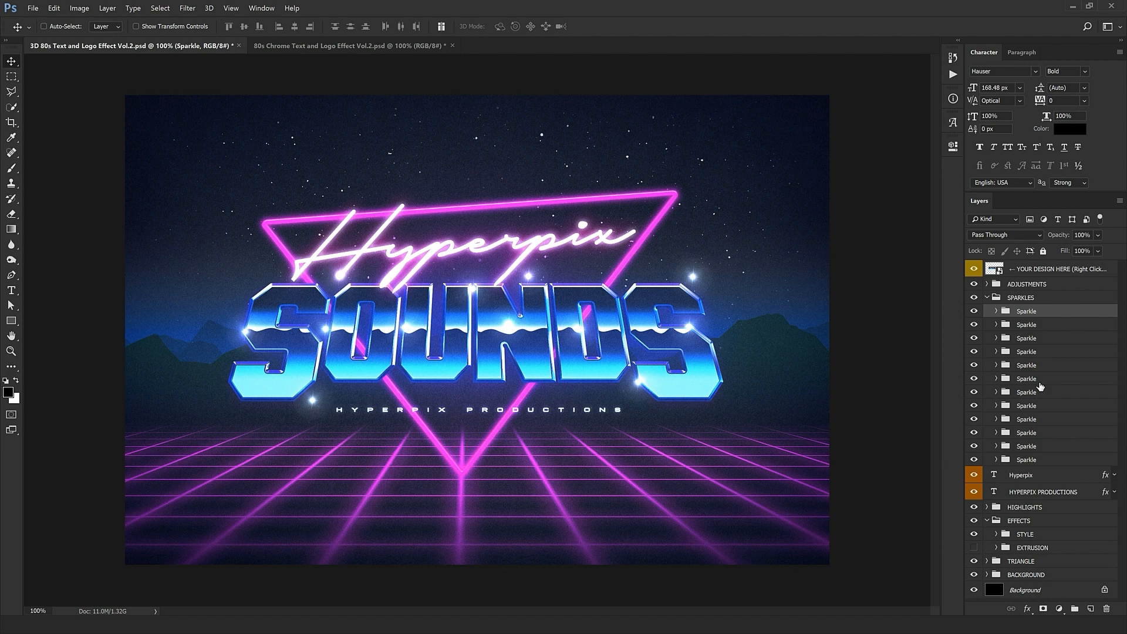
Move the second and third Sparkles onto the first S's upper-left corner and right edge, and the fourth between the N and D.
click(1036, 326)
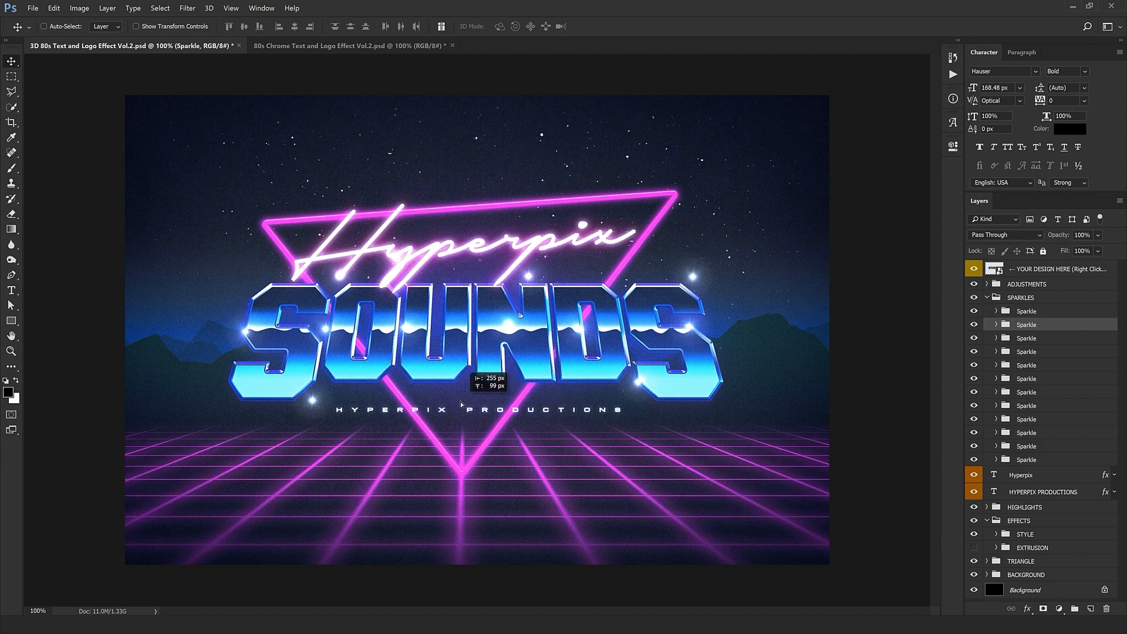
click(1038, 340)
drag(360, 441, 361, 385)
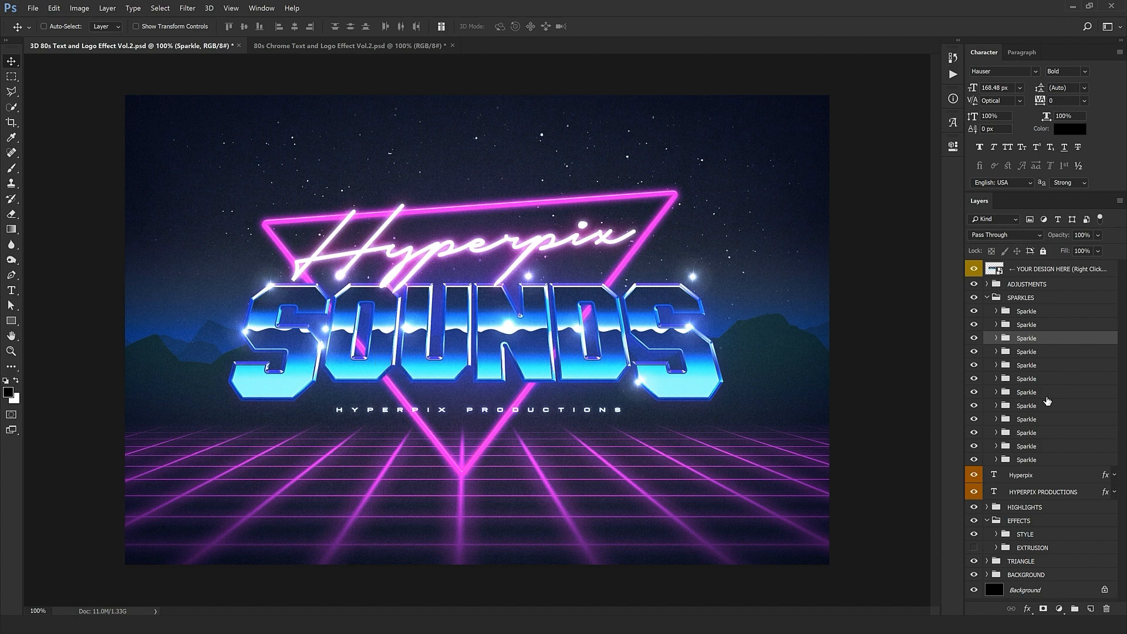
click(1038, 351)
drag(445, 372, 548, 514)
click(1037, 365)
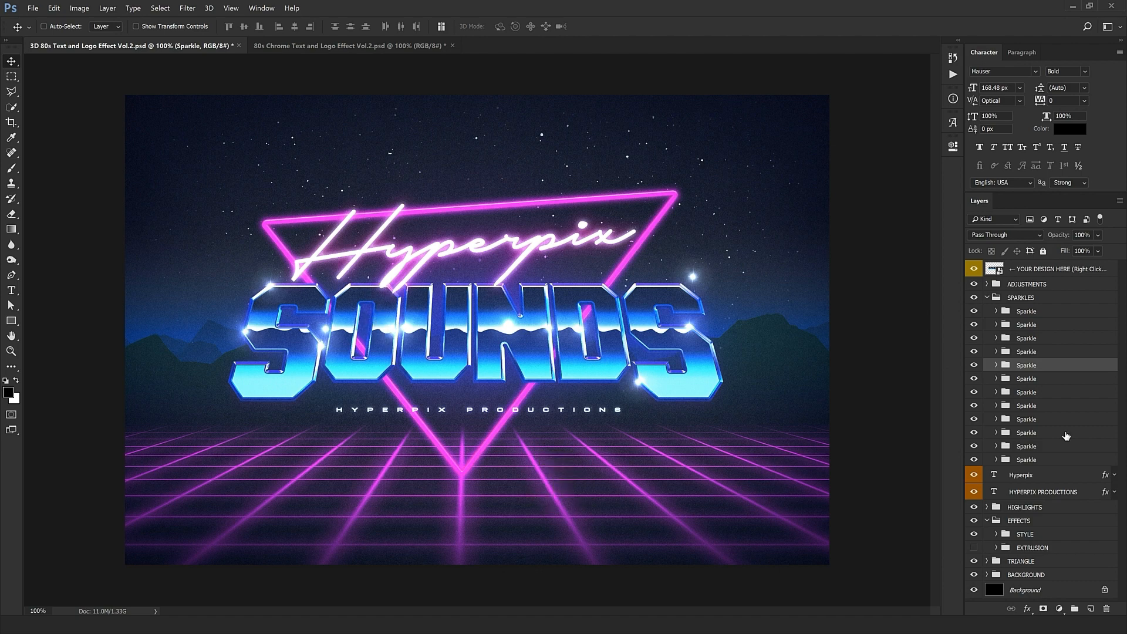
Delete the last seven Sparkle groups, comparing the image before and after with undo and redo.
click(1049, 381)
shift+click(1024, 461)
click(1106, 608)
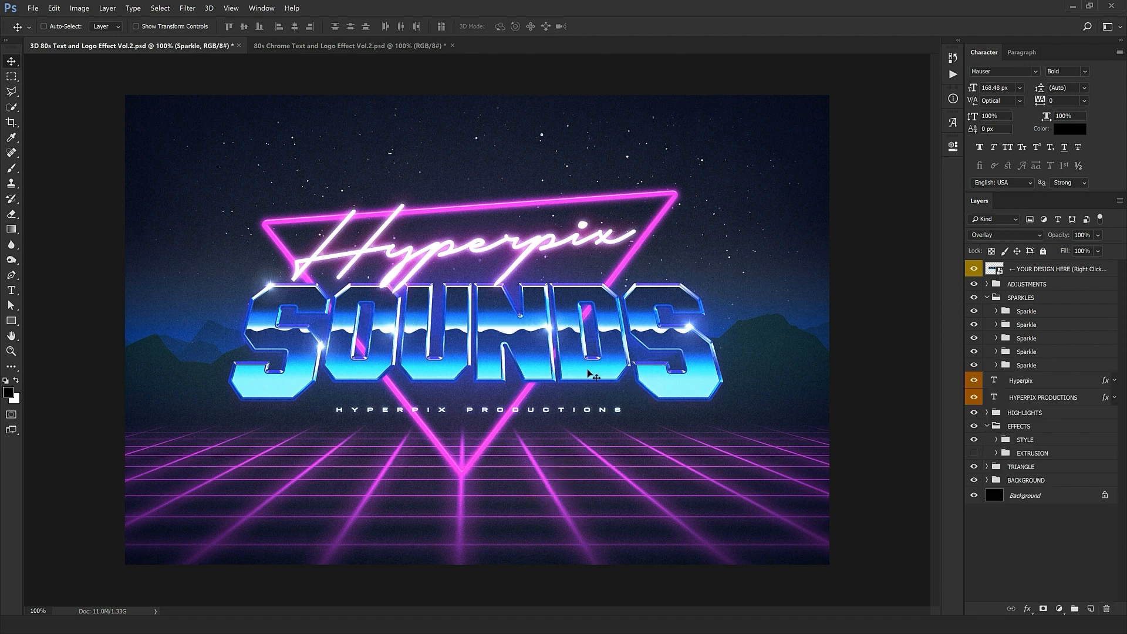
key(ctrl+z)
key(ctrl+z)
Place the fifth Sparkle and duplicates of it around the first S, the O and the U, and collapse the SPARKLES group.
click(1033, 365)
drag(154, 375, 565, 455)
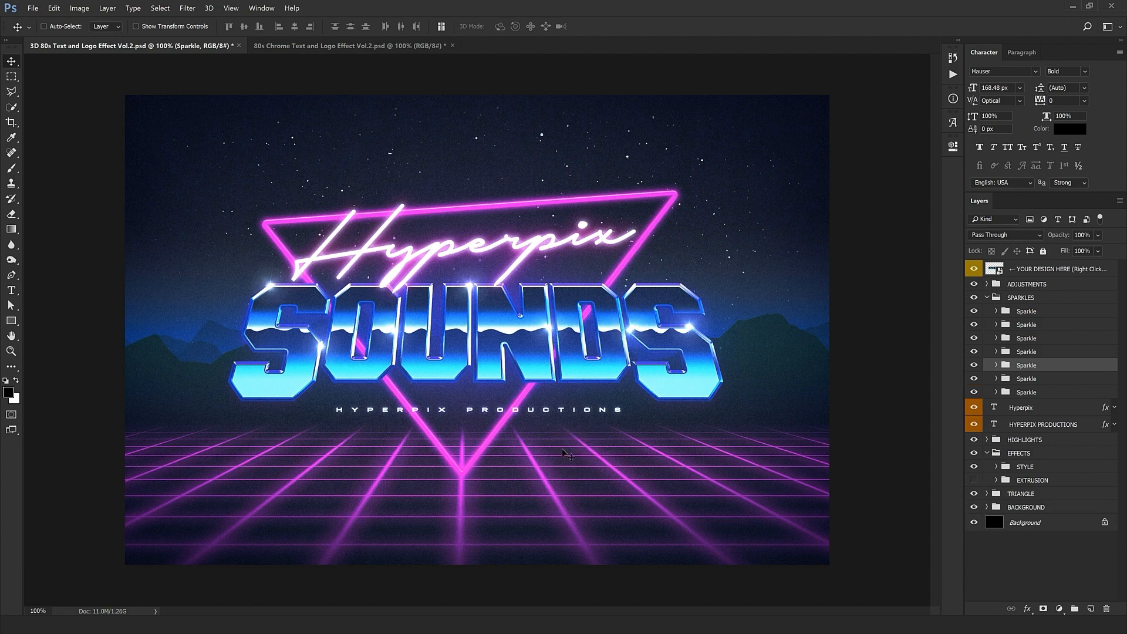
drag(756, 390, 433, 366)
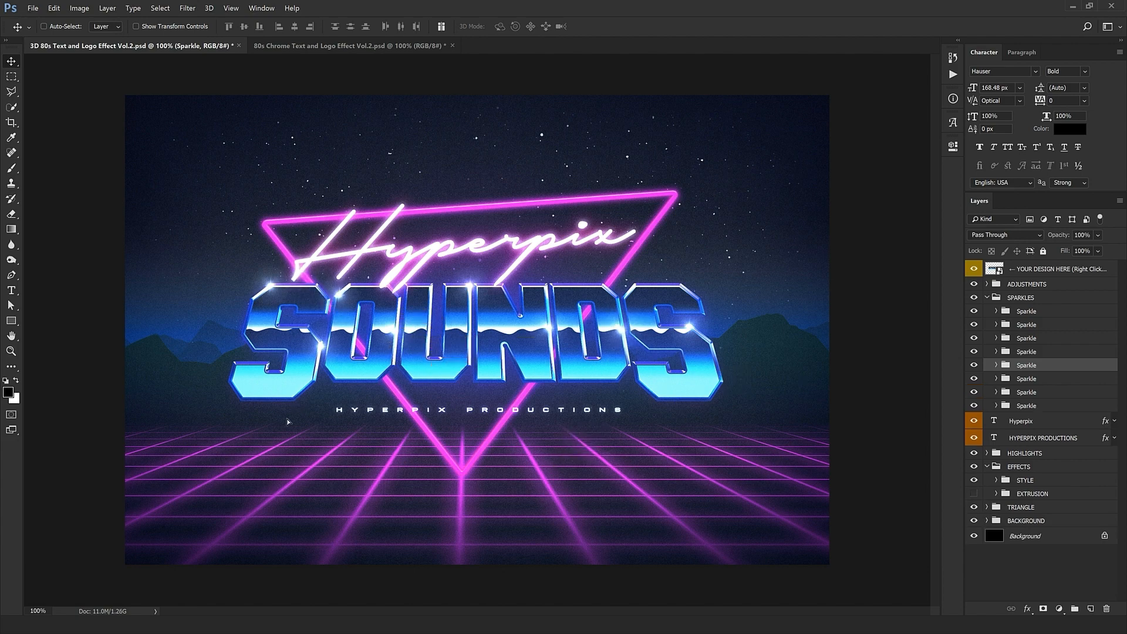
drag(266, 467, 218, 487)
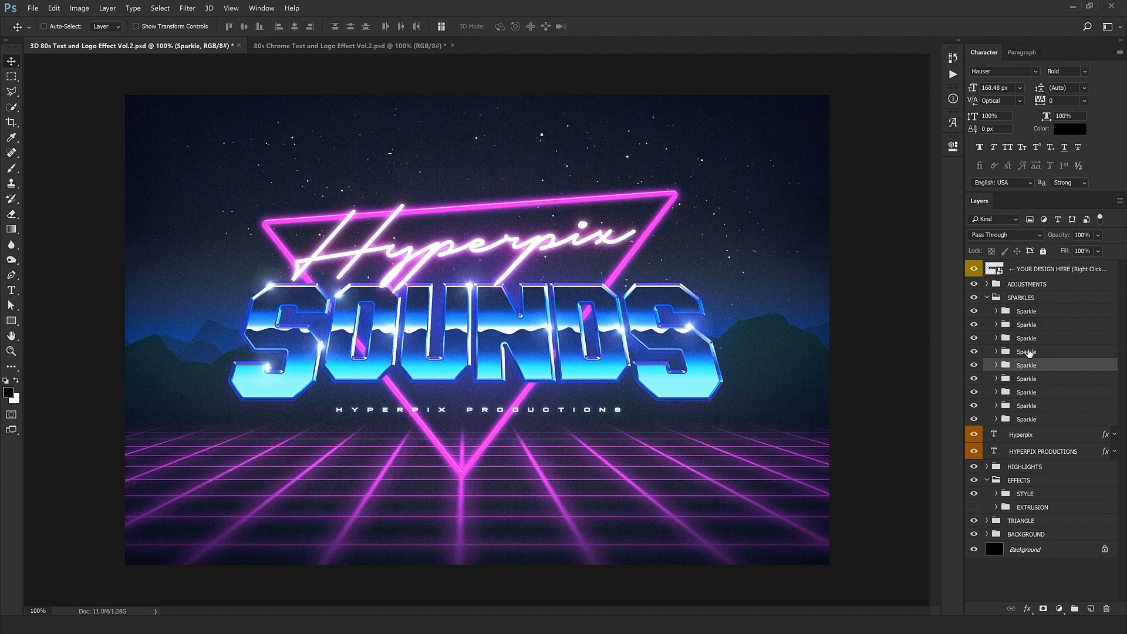
click(987, 297)
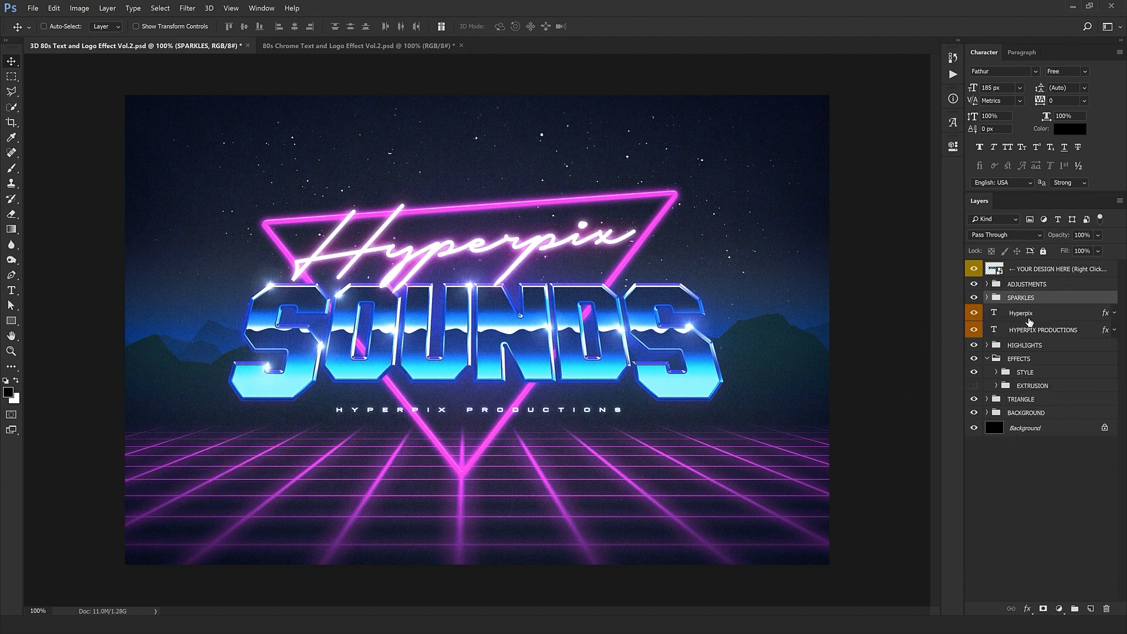
click(1029, 317)
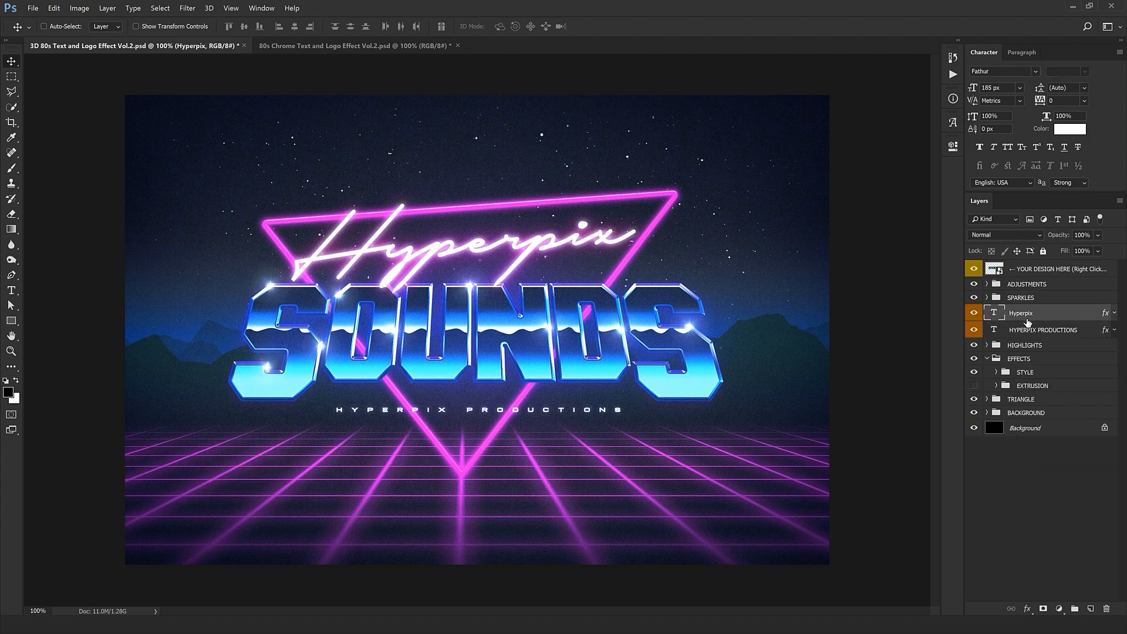
double_click(994, 313)
key(Escape)
click(1005, 297)
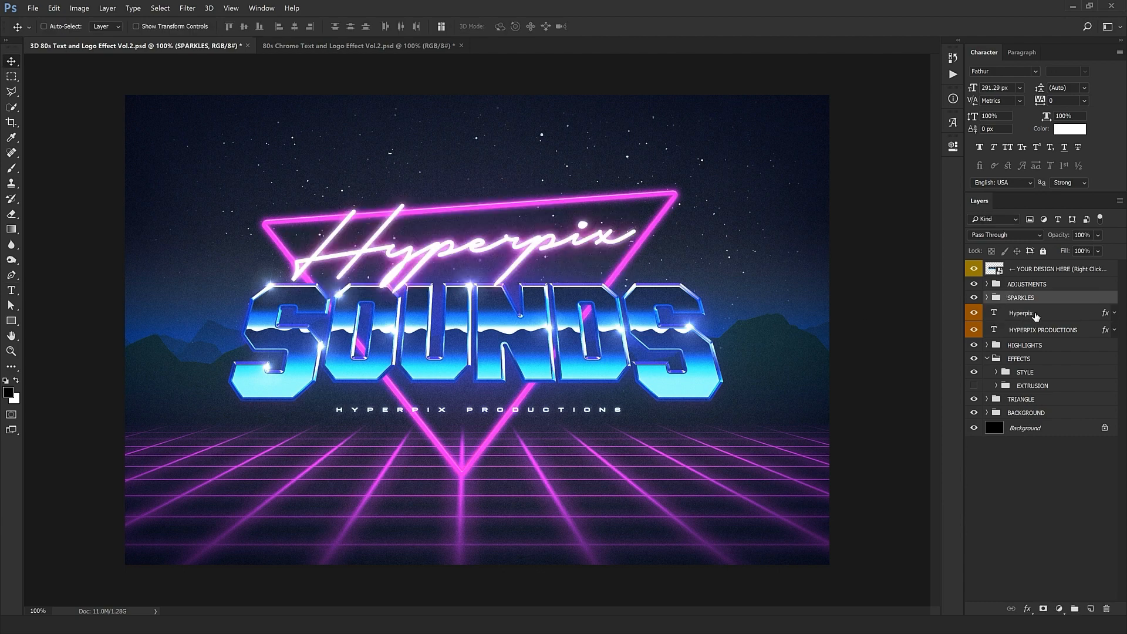
Change the Hyperpix script text to Playlist and shift it slightly down and to the right inside the triangle.
click(1035, 315)
double_click(994, 314)
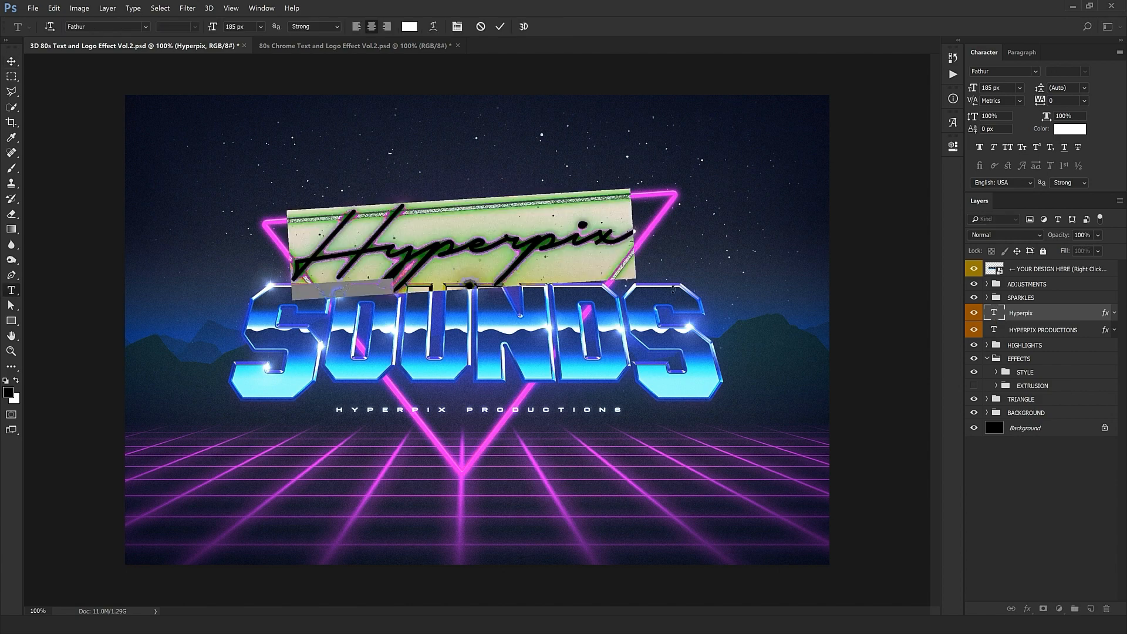
text(Pla)
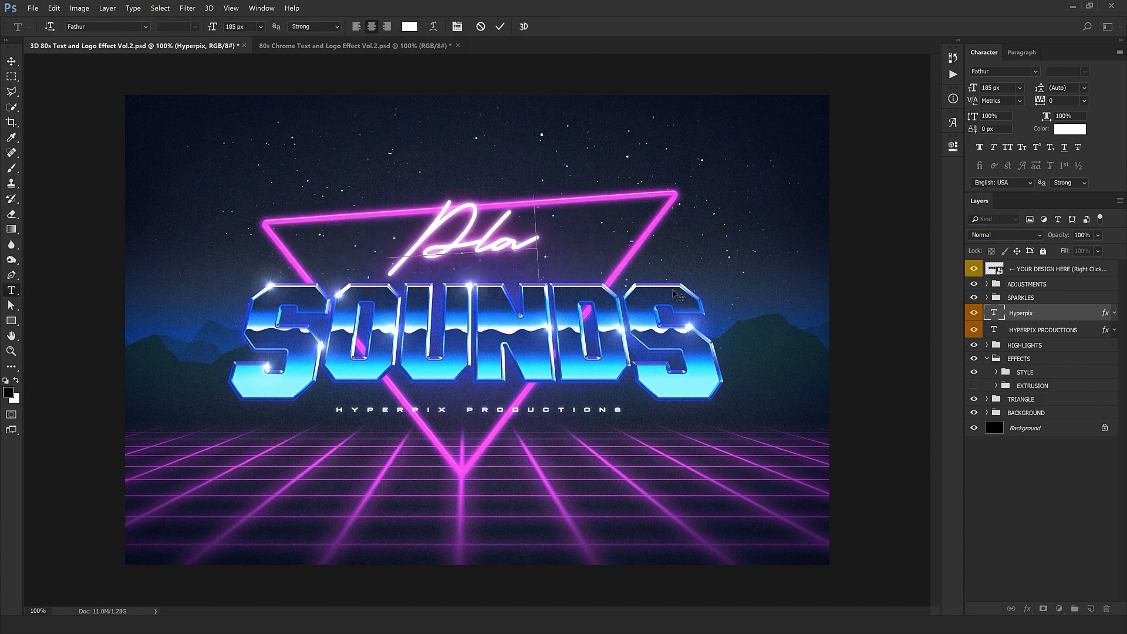
text(ylist)
key(ctrl+Return)
key(v)
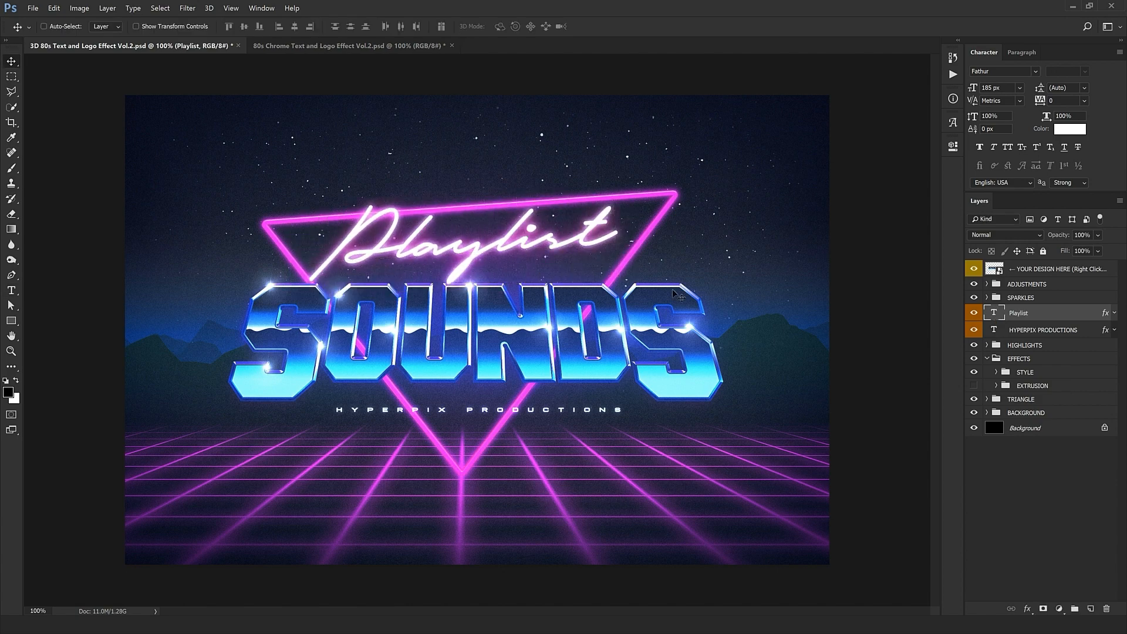
drag(505, 296, 512, 298)
Change the HYPERPIX PRODUCTIONS subtitle text to YOUR DESIGN AGENCY.
click(1010, 330)
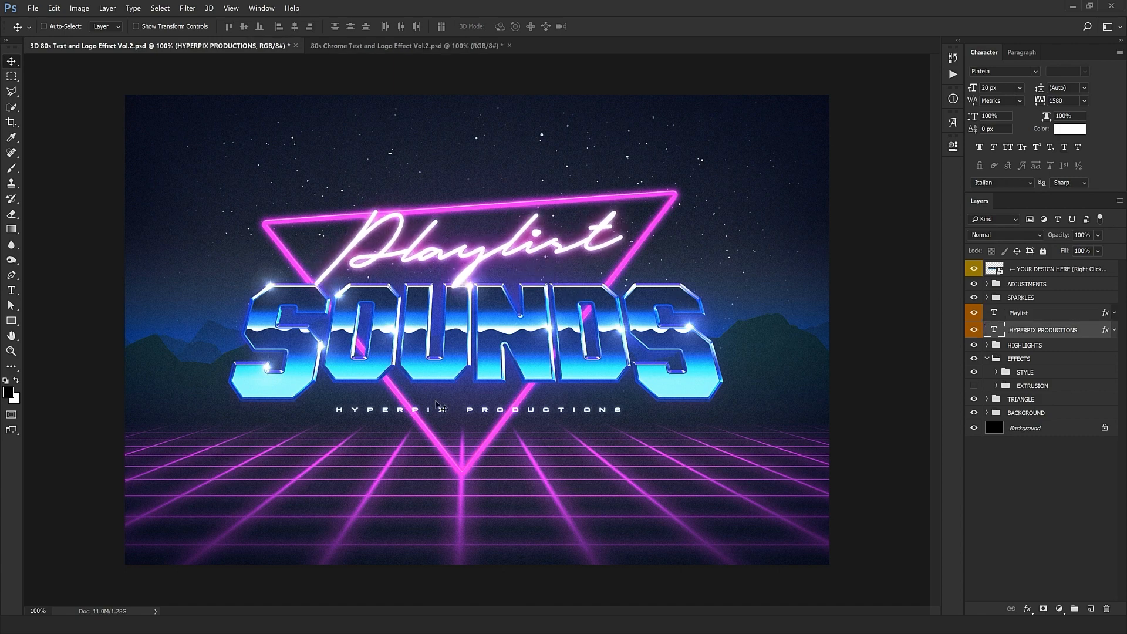
mouse_move(554, 460)
mouse_down()
mouse_move(557, 442)
mouse_move(552, 460)
mouse_up()
double_click(993, 331)
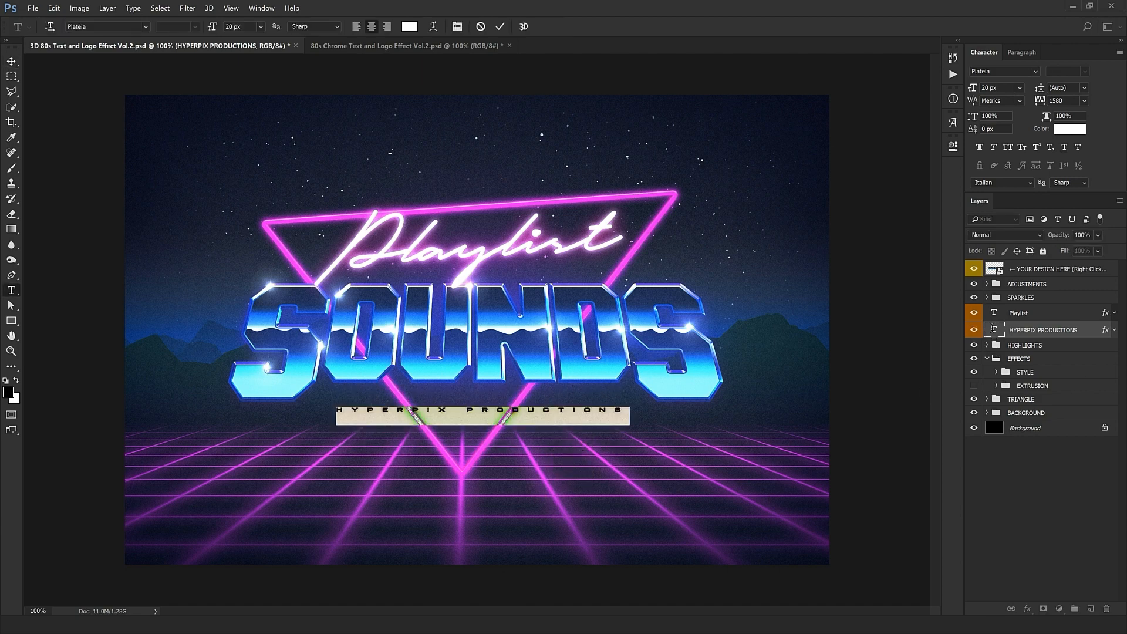
text(YOUR)
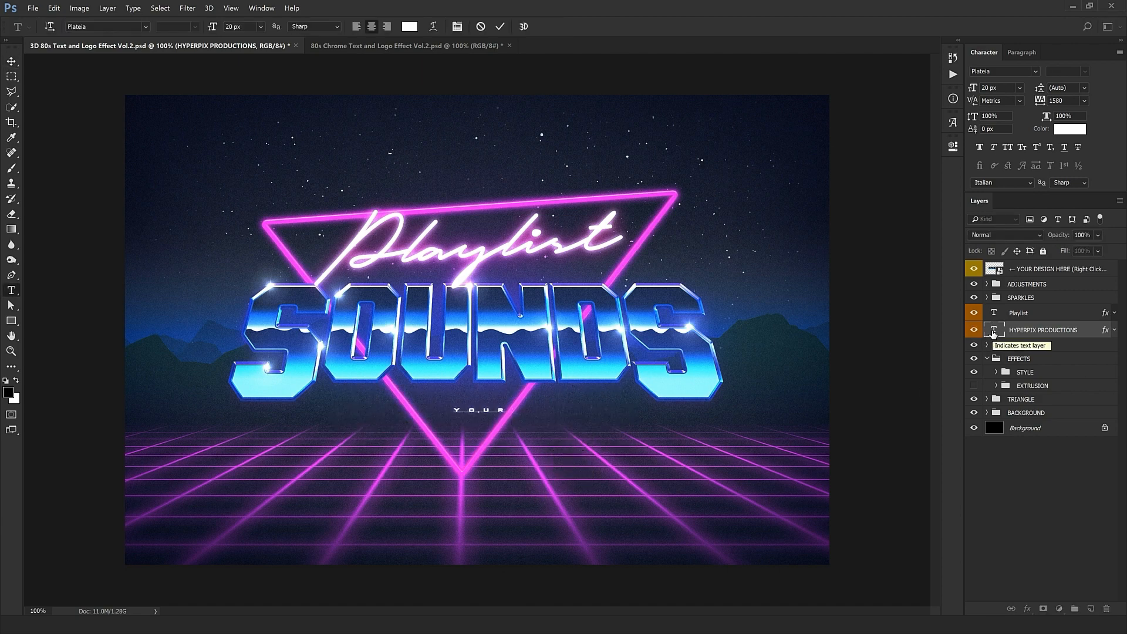
text( DESIGN AGENCY)
key(ctrl+Return)
key(v)
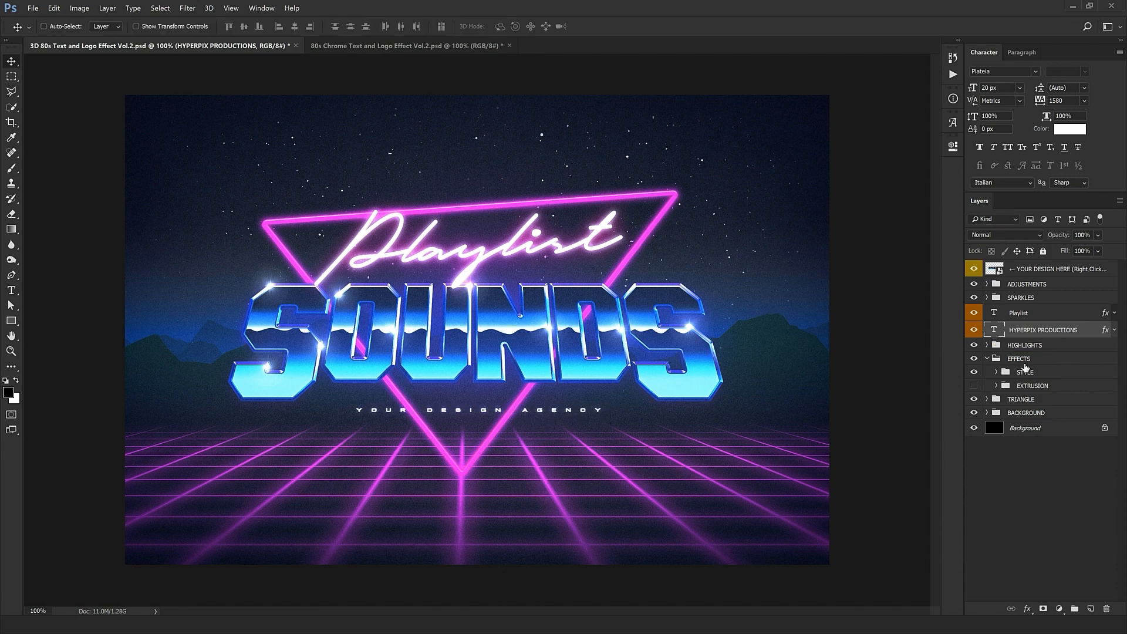
Look inside the HIGHLIGHTS group, collapse it and check the EXTRUSION group's visibility.
click(1024, 345)
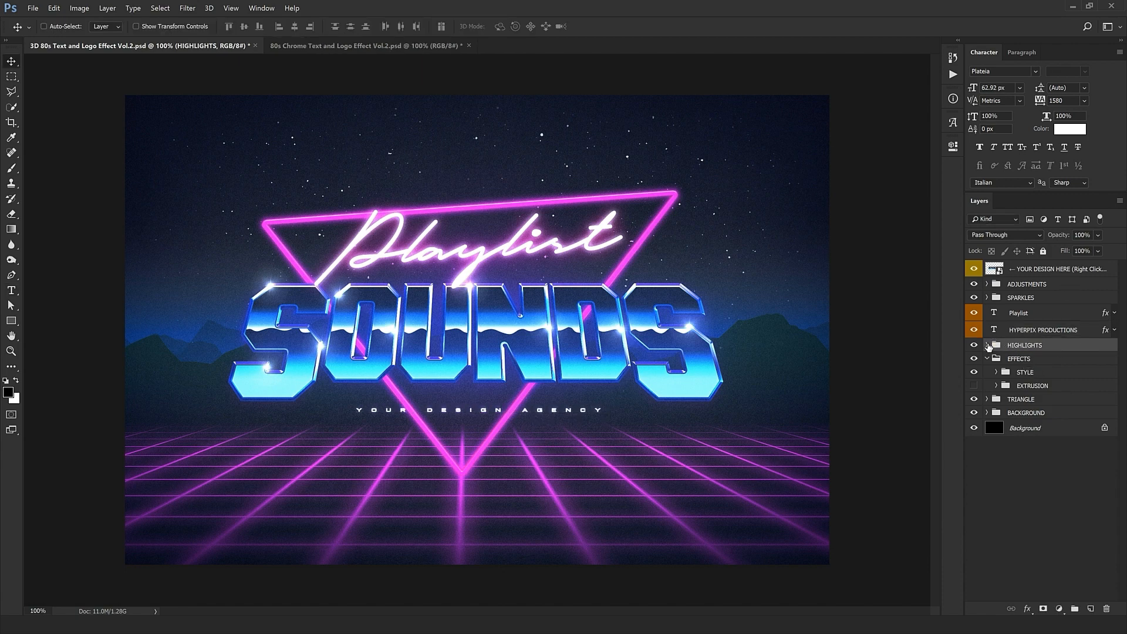
click(987, 345)
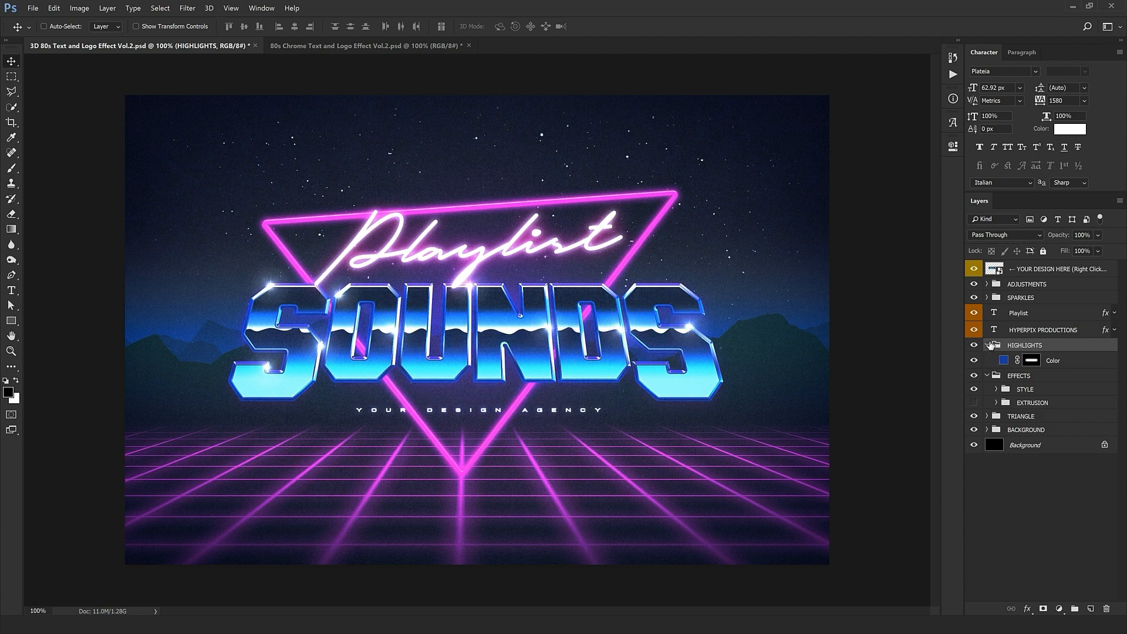
click(989, 345)
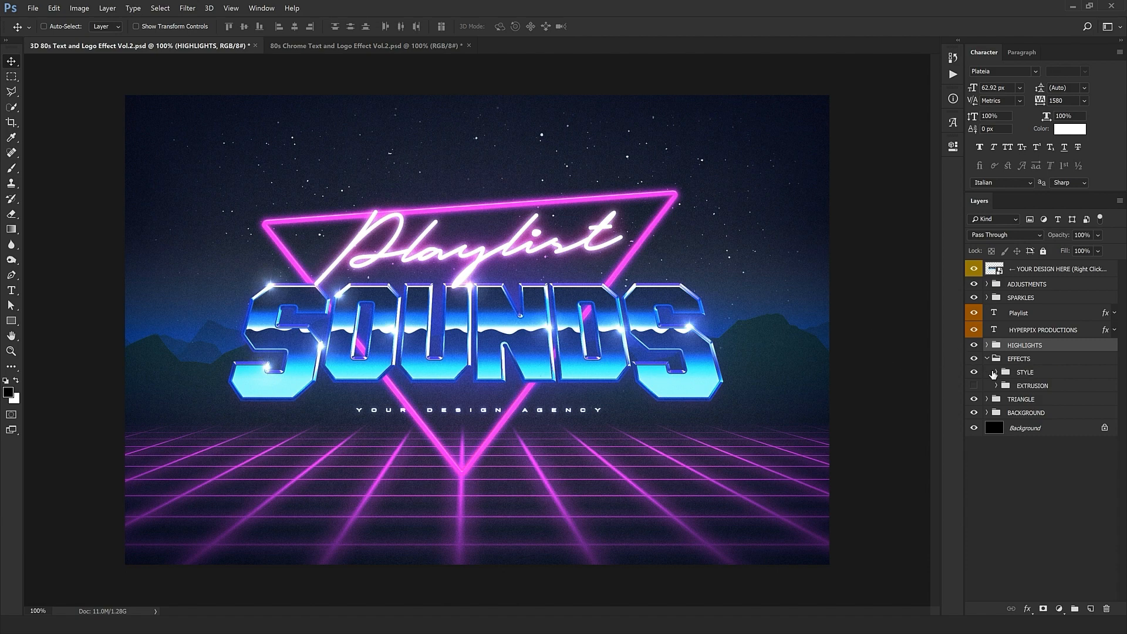
click(972, 386)
Expand the TRIANGLE group and hide and show its Triangle layer to see its effect.
click(1015, 401)
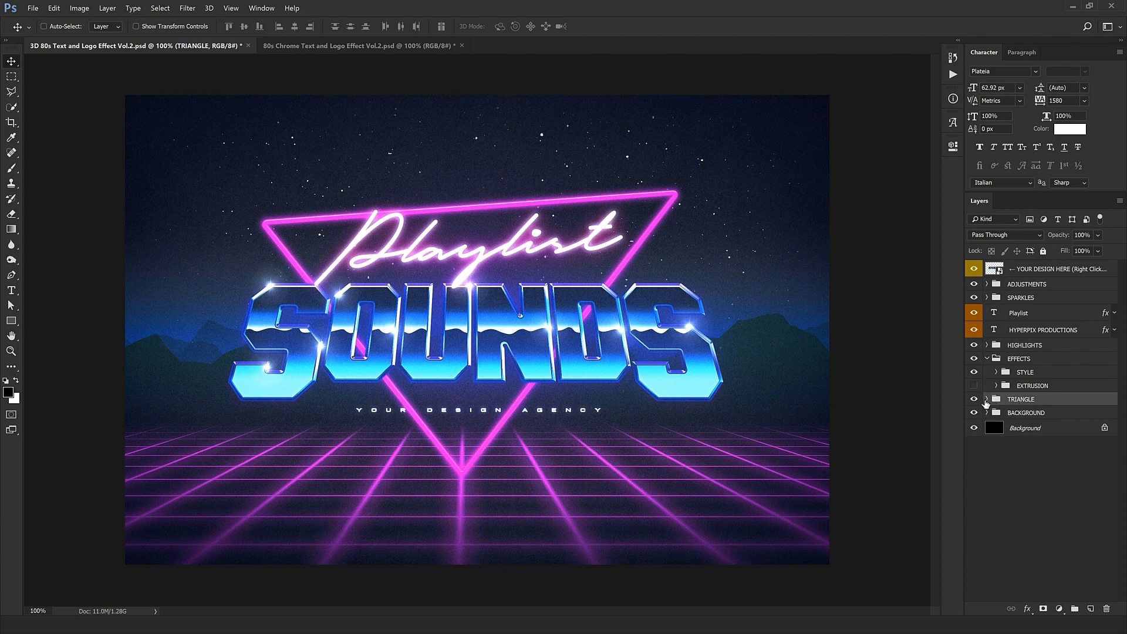
click(987, 399)
click(1044, 428)
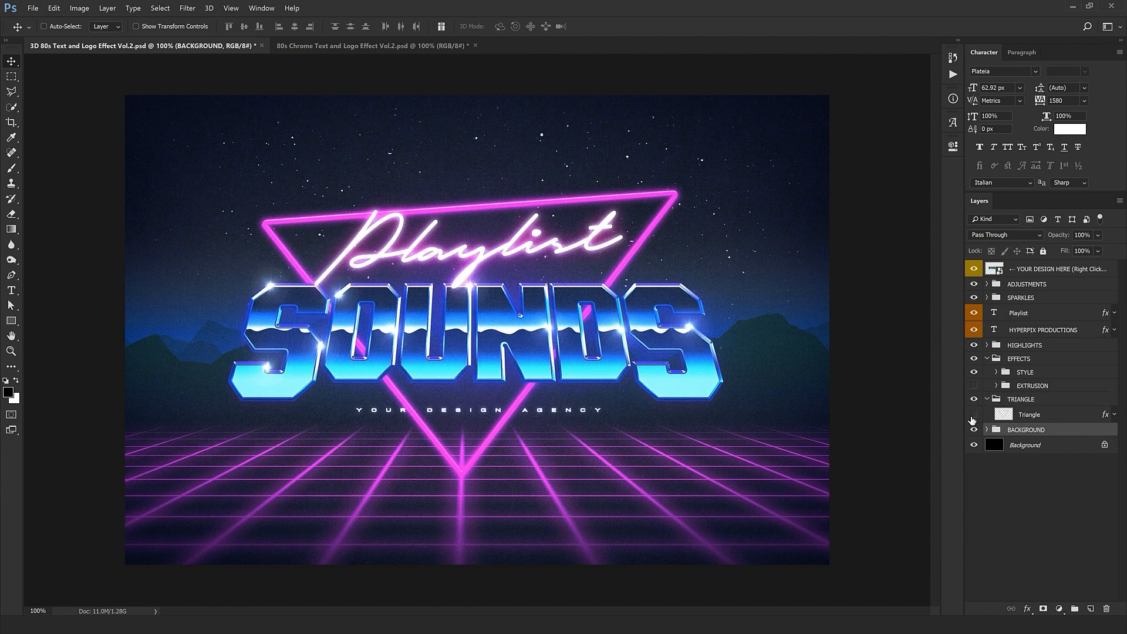
click(973, 415)
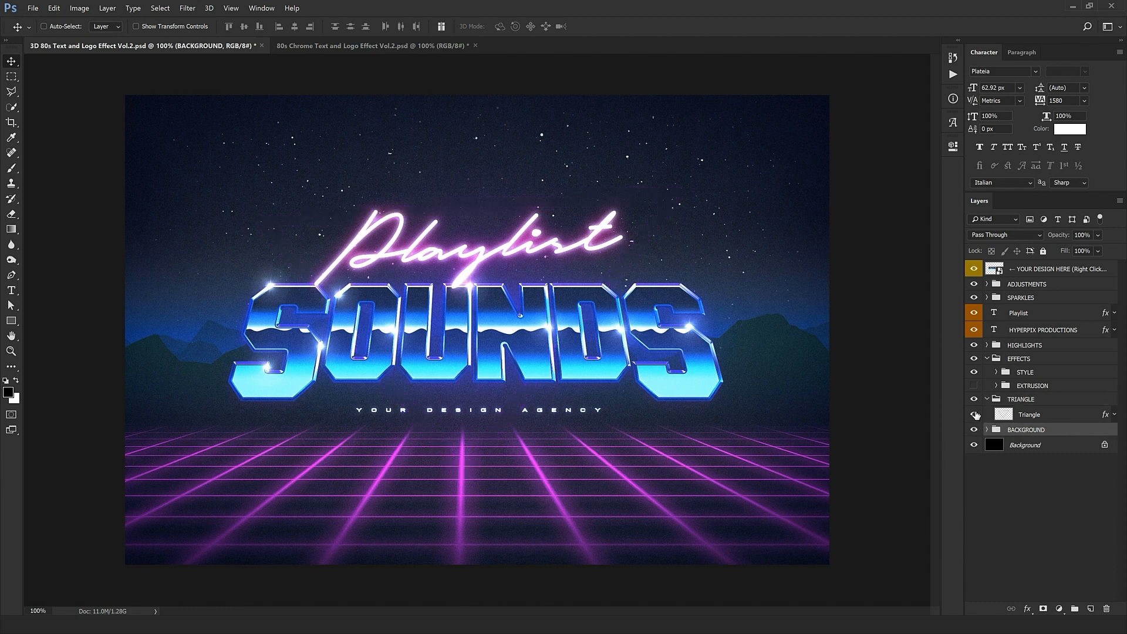
click(974, 415)
Try rotating the neon triangle clockwise with Free Transform, undo the rotation and collapse the TRIANGLE group.
click(1011, 414)
key(ctrl+t)
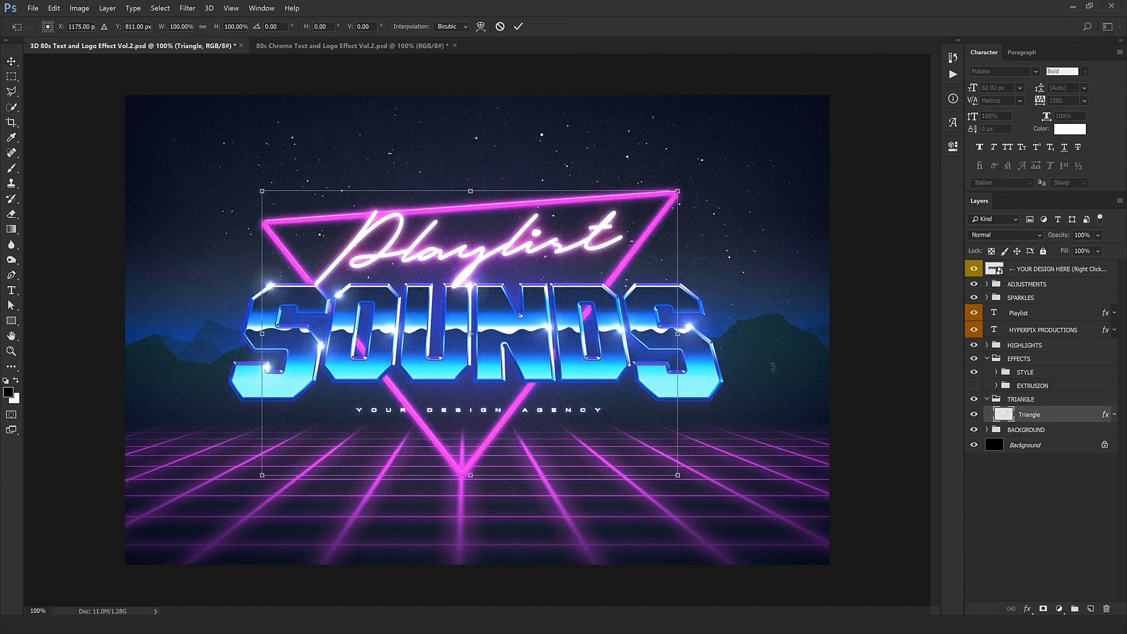
drag(636, 495, 696, 425)
key(Return)
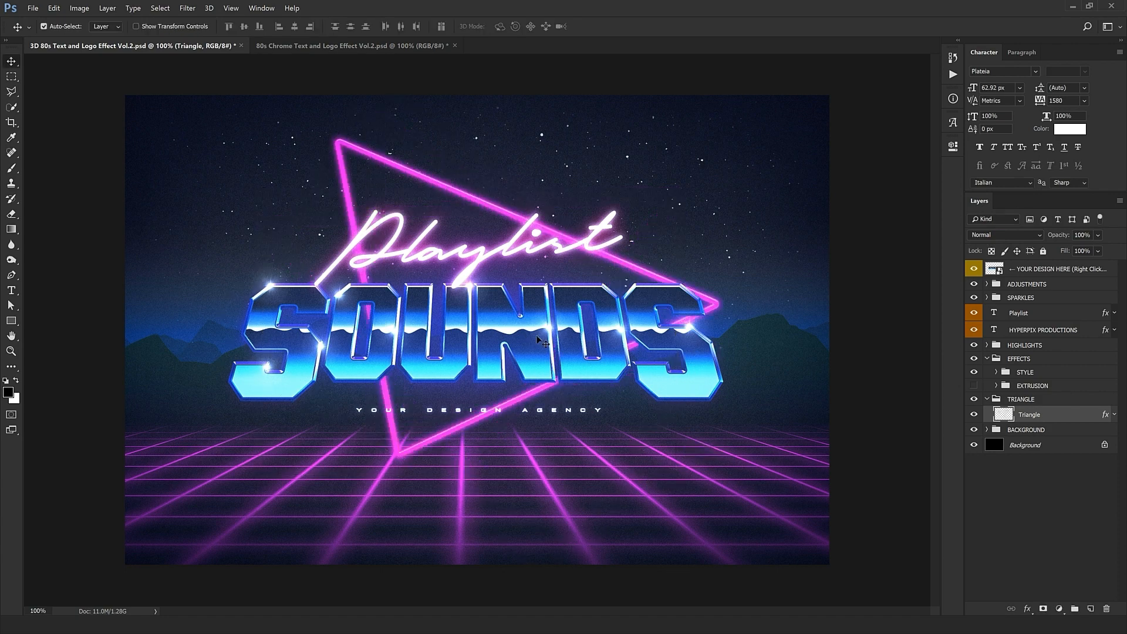
key(ctrl+z)
click(987, 399)
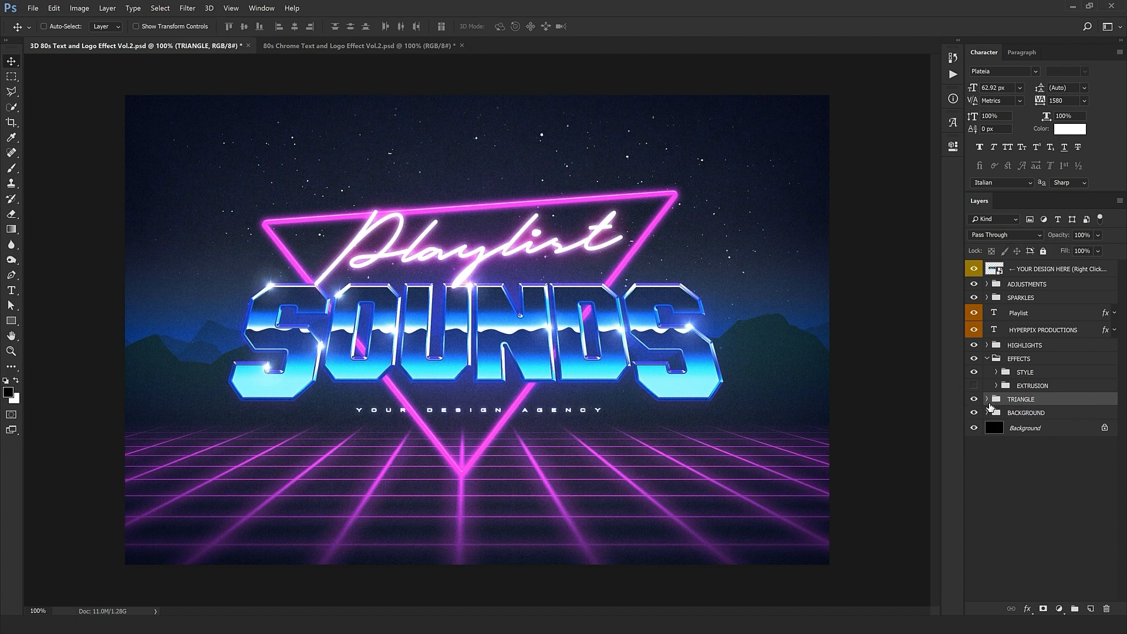
Expand the BACKGROUND group and switch its Glow and Grid layers off and on to compare the scene.
click(987, 412)
click(1036, 428)
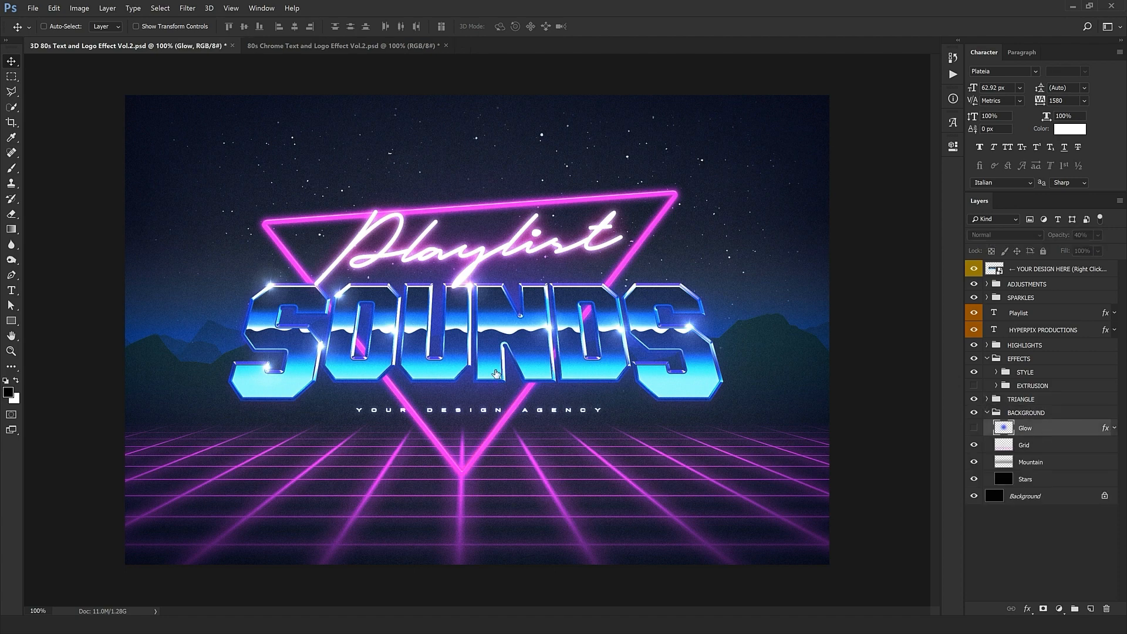
click(974, 432)
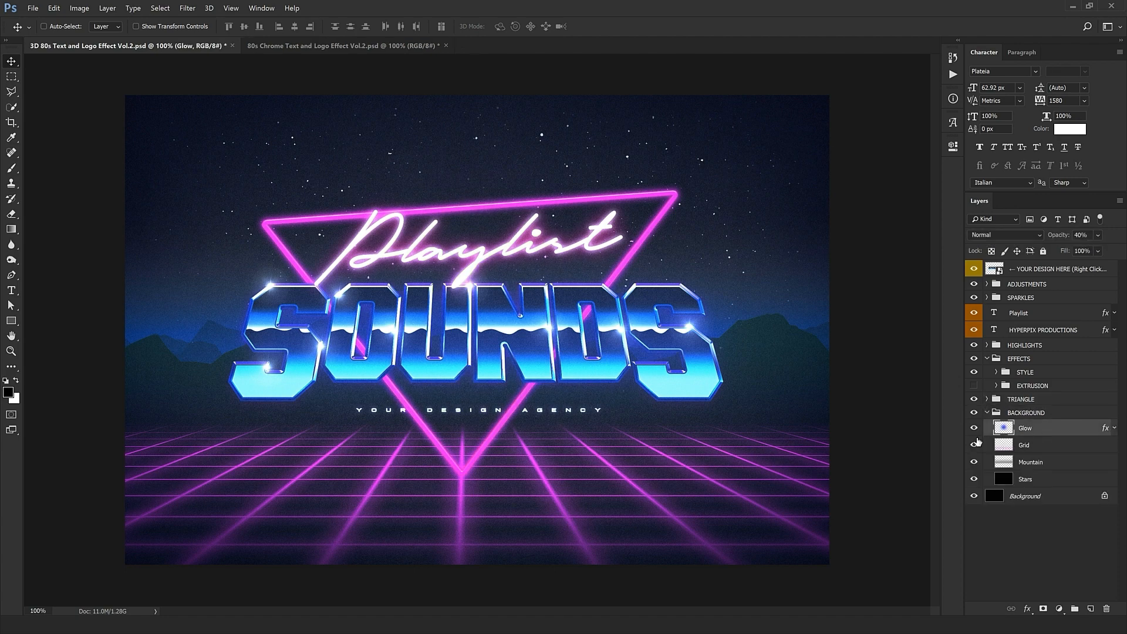
click(1044, 446)
click(975, 446)
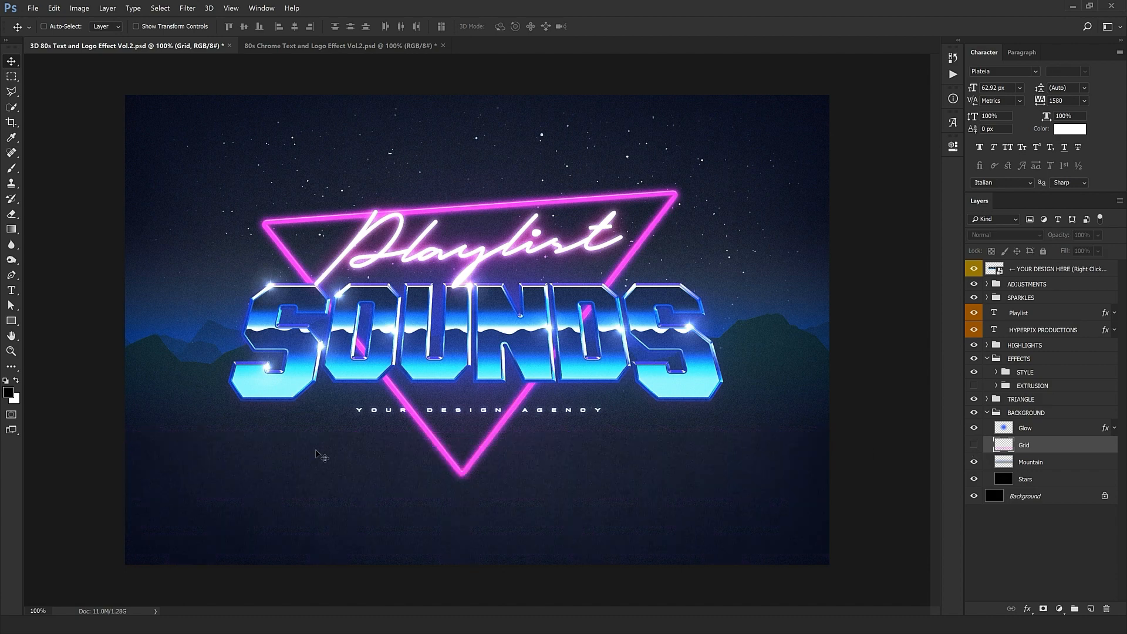
click(972, 446)
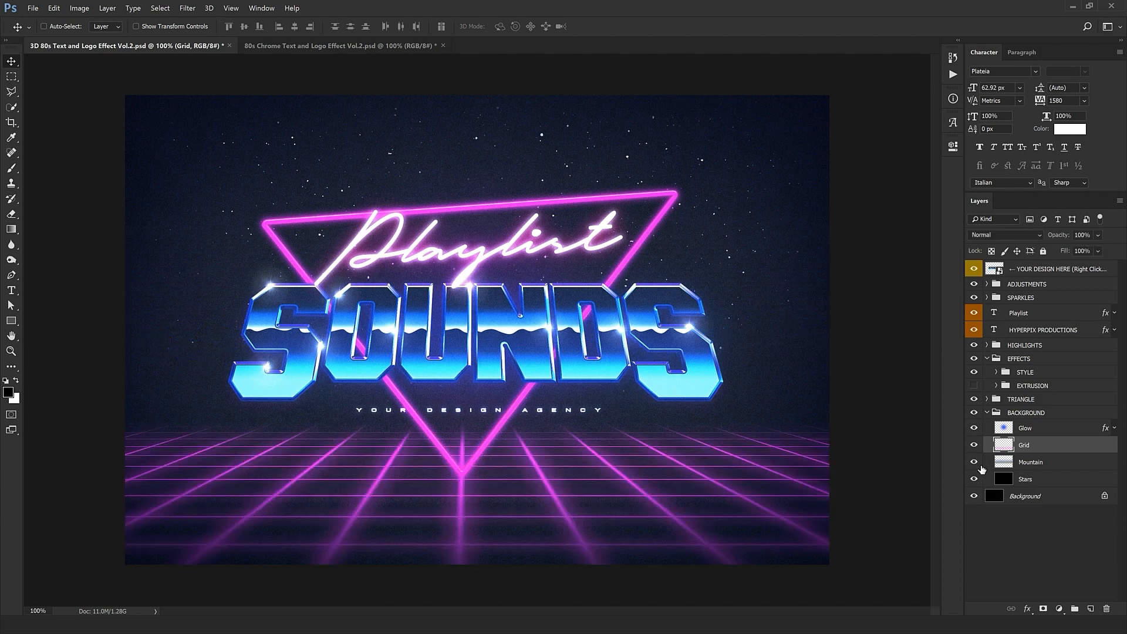
Switch the Mountain and Stars layers off and on to compare the background.
click(974, 462)
click(1036, 463)
drag(494, 375, 546, 278)
click(974, 461)
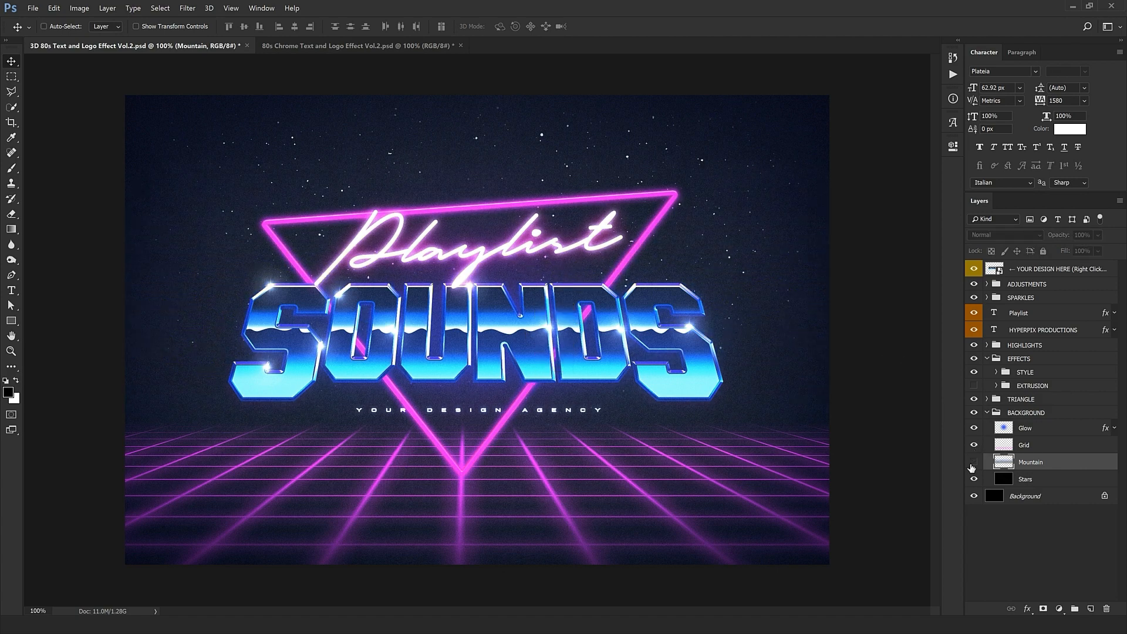
click(973, 463)
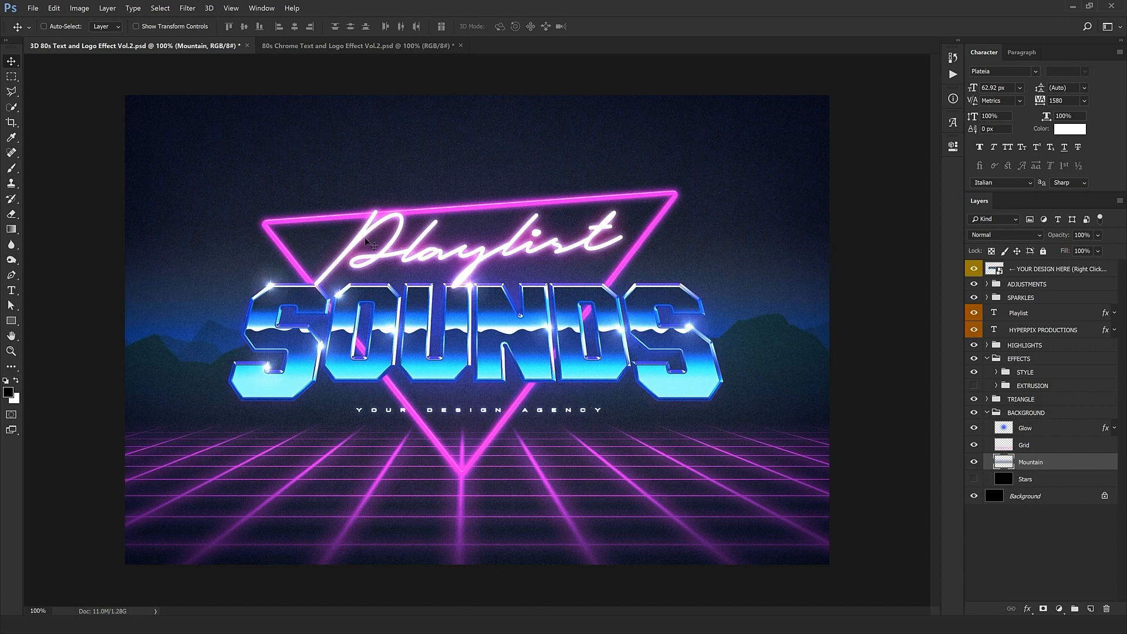
click(974, 479)
Collapse the BACKGROUND group, then show the EXTRUSION group and collapse EFFECTS.
click(988, 413)
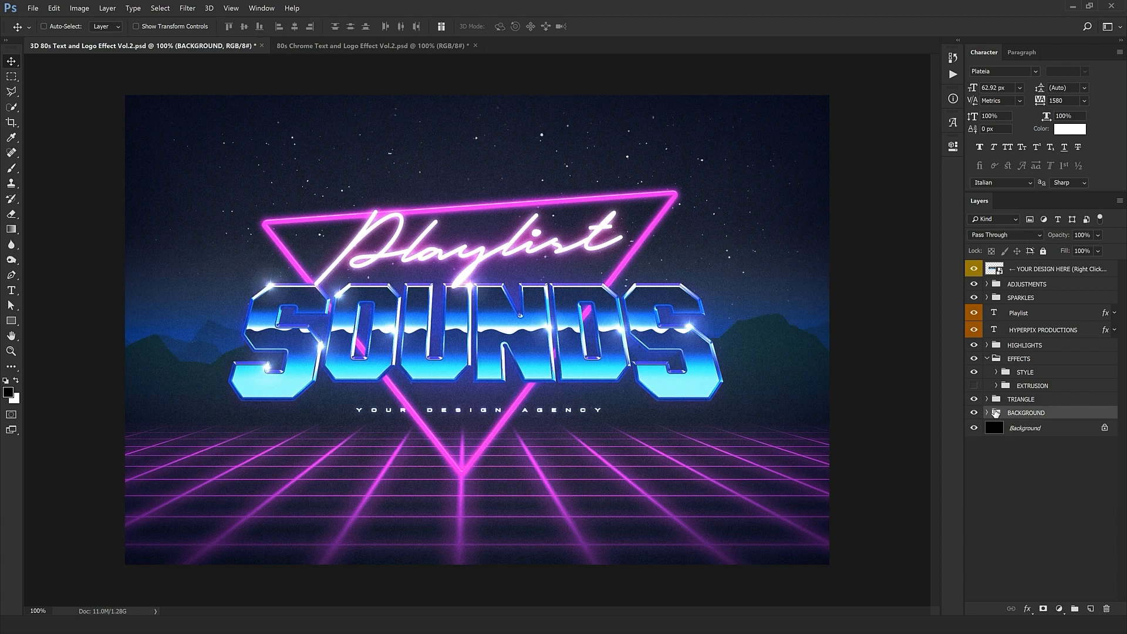
click(992, 359)
click(986, 358)
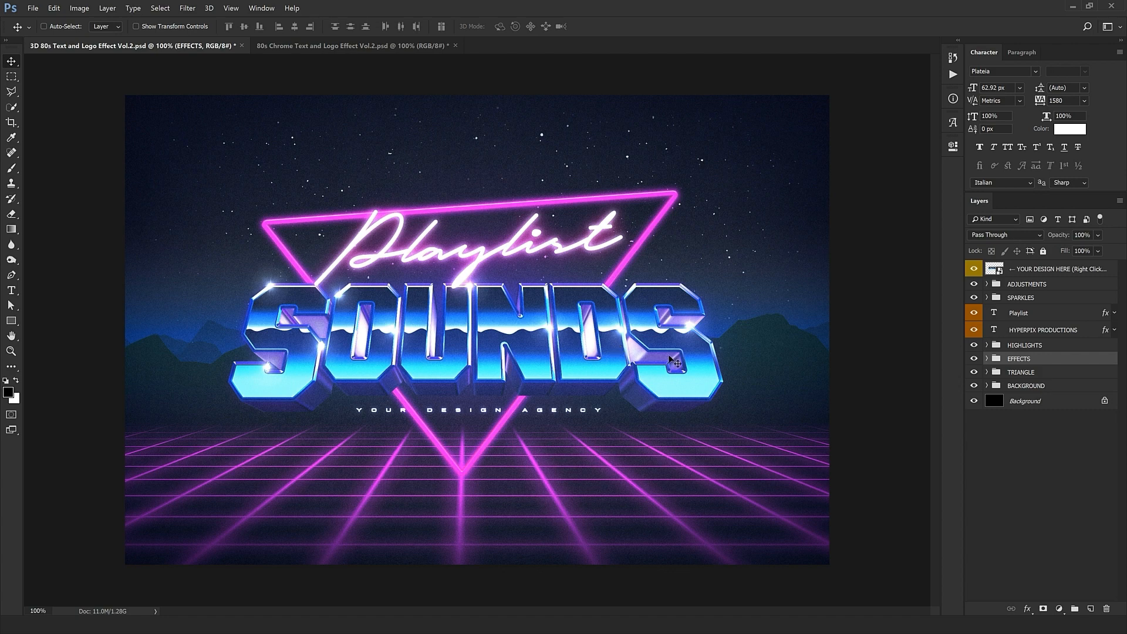
Open the contents of the YOUR DESIGN HERE smart object and of the smart object nested inside it.
click(999, 274)
double_click(996, 271)
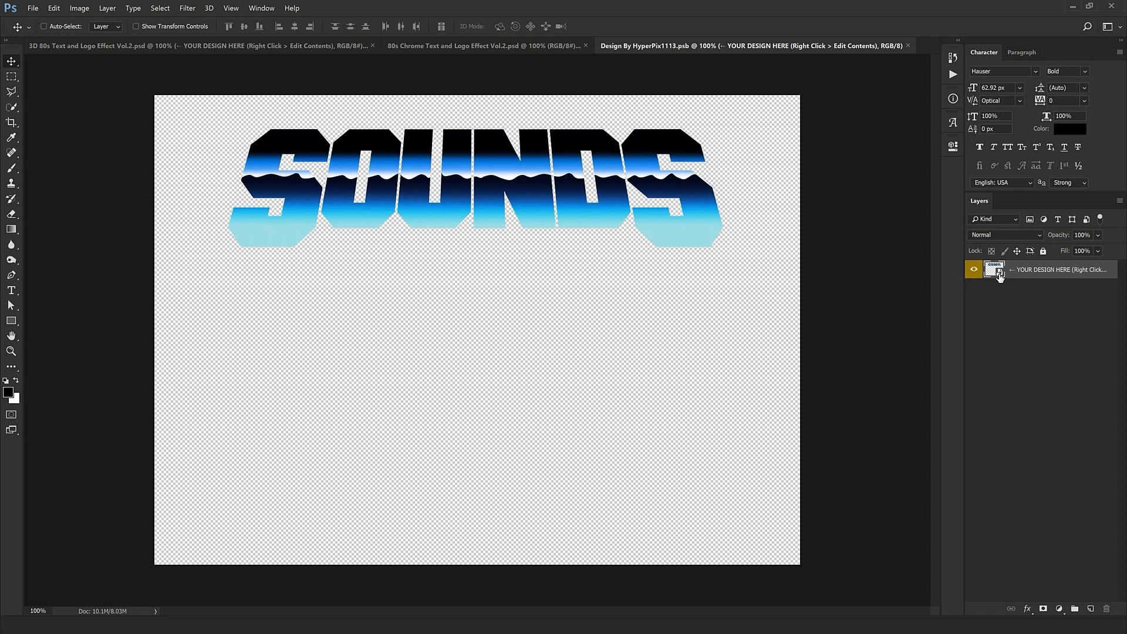
double_click(998, 271)
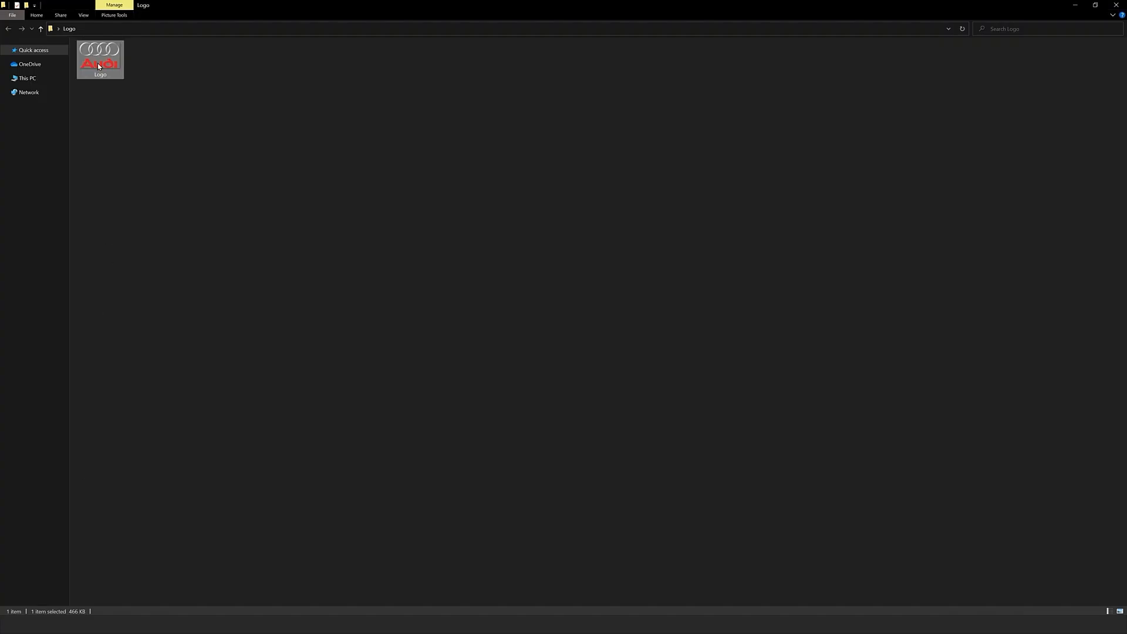
Open the Logo image from the Logo folder and bring the Audi logo into hyperpix.net.psb over the SOUNDS text.
drag(97, 62, 722, 28)
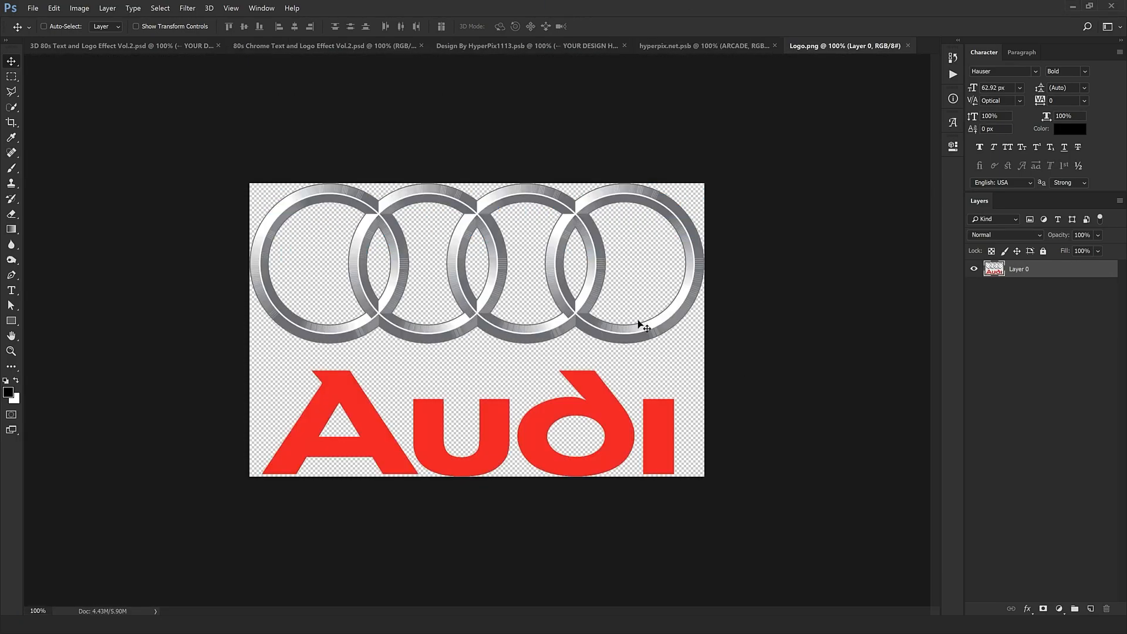
mouse_move(641, 322)
mouse_down()
mouse_move(727, 51)
mouse_move(560, 285)
mouse_move(640, 359)
mouse_move(642, 313)
mouse_up()
drag(636, 303, 635, 303)
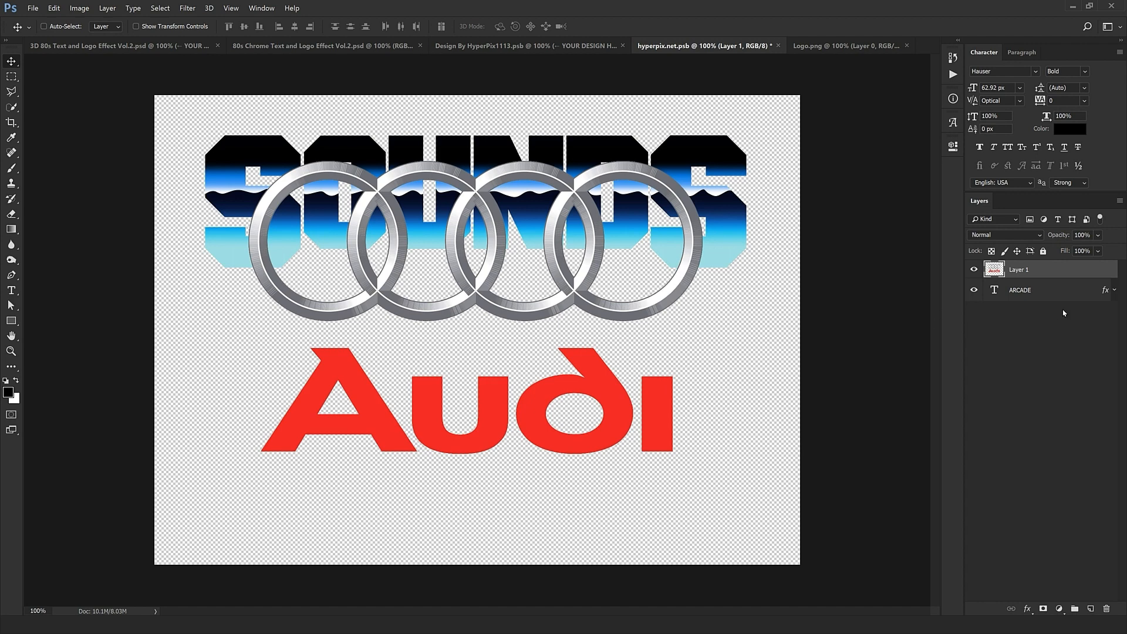
Copy the ARCADE text layer's style onto the Audi logo layer and delete the ARCADE layer.
click(1062, 290)
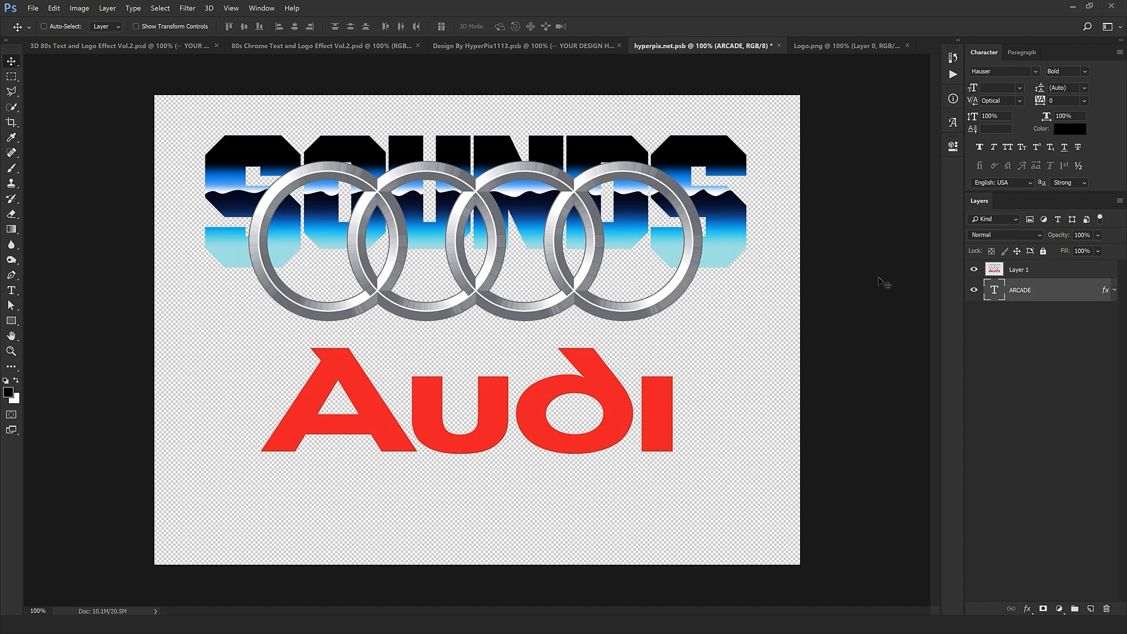
right_click(1099, 298)
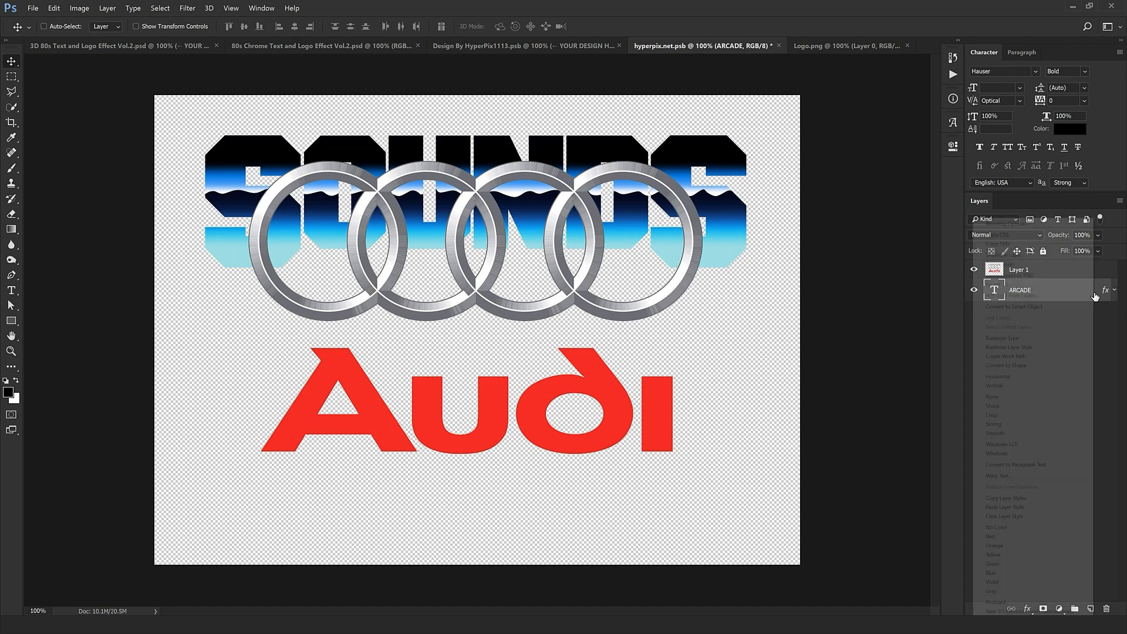
click(993, 499)
click(1045, 271)
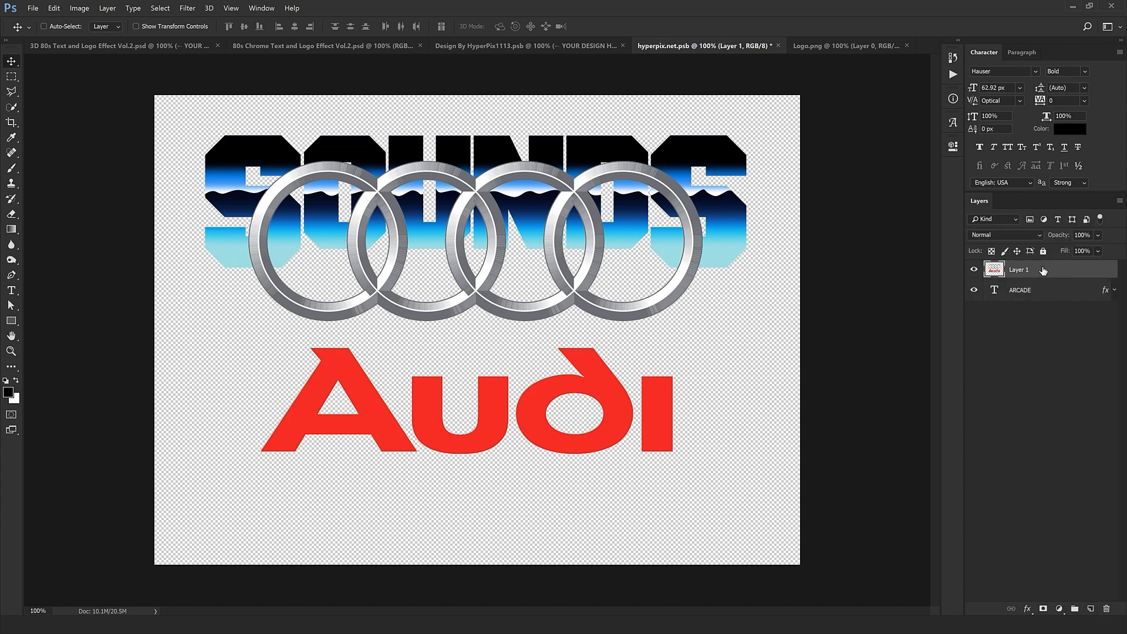
right_click(1048, 270)
click(953, 437)
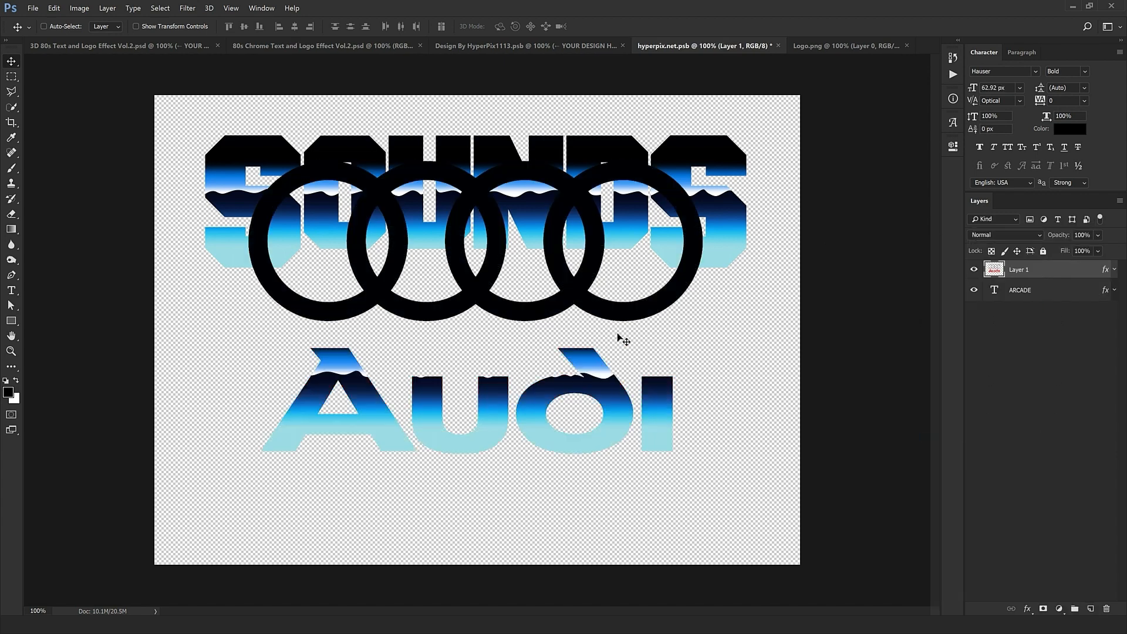
click(1006, 290)
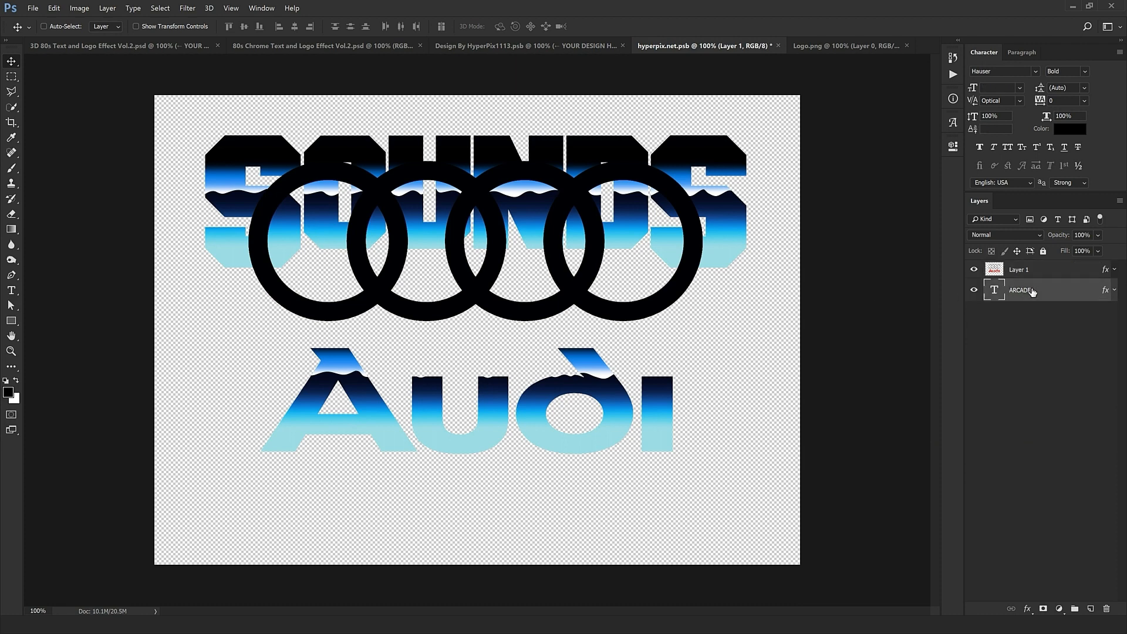
click(1106, 610)
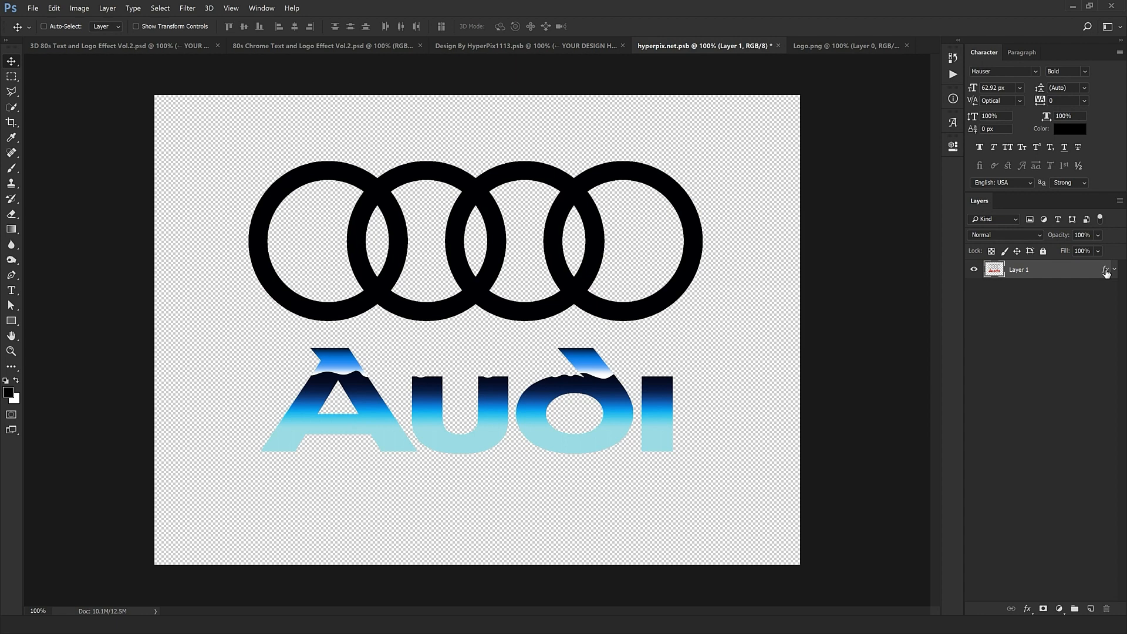
Reposition the logo's Pattern Overlay upward so the wavy chrome horizon crosses the middle of the four rings.
double_click(1106, 271)
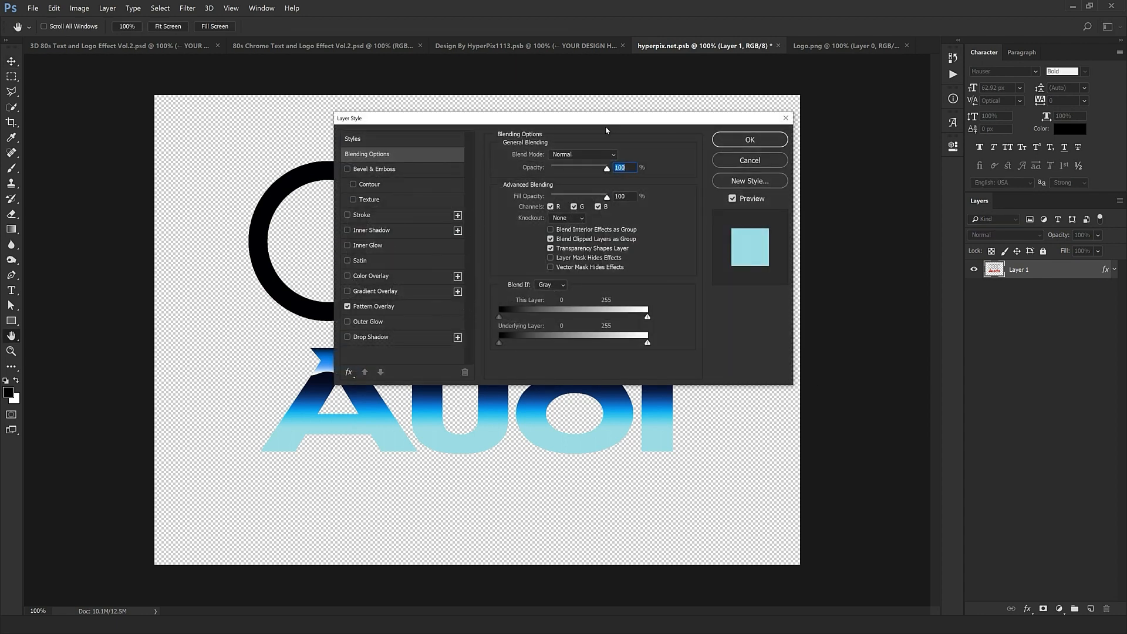
drag(607, 130, 912, 374)
click(678, 549)
drag(466, 493, 448, 353)
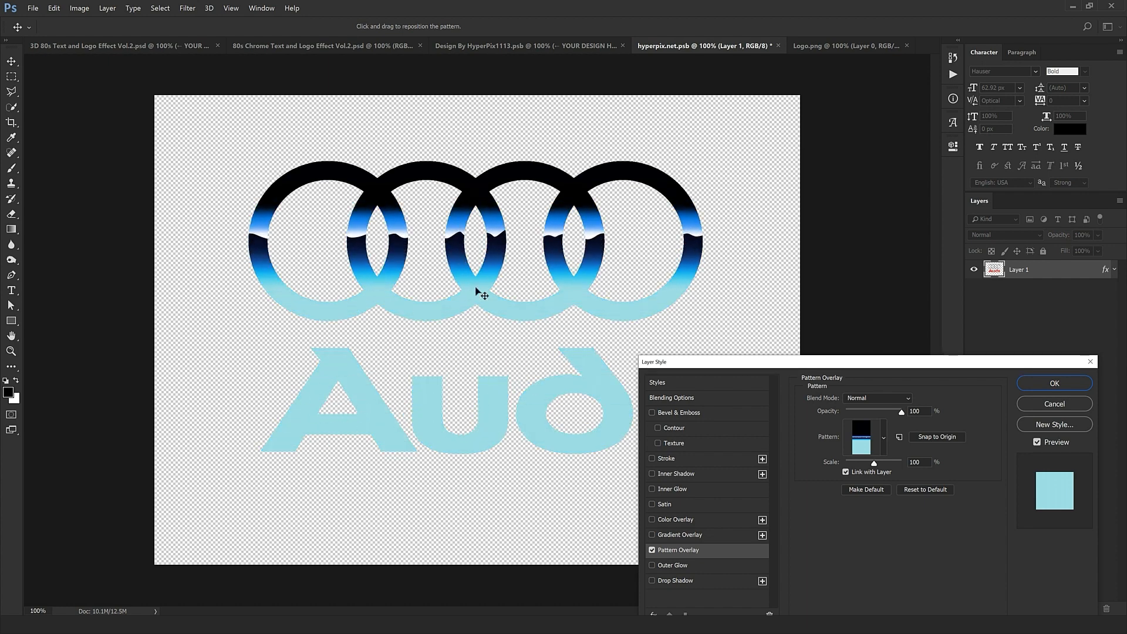
drag(528, 327, 500, 330)
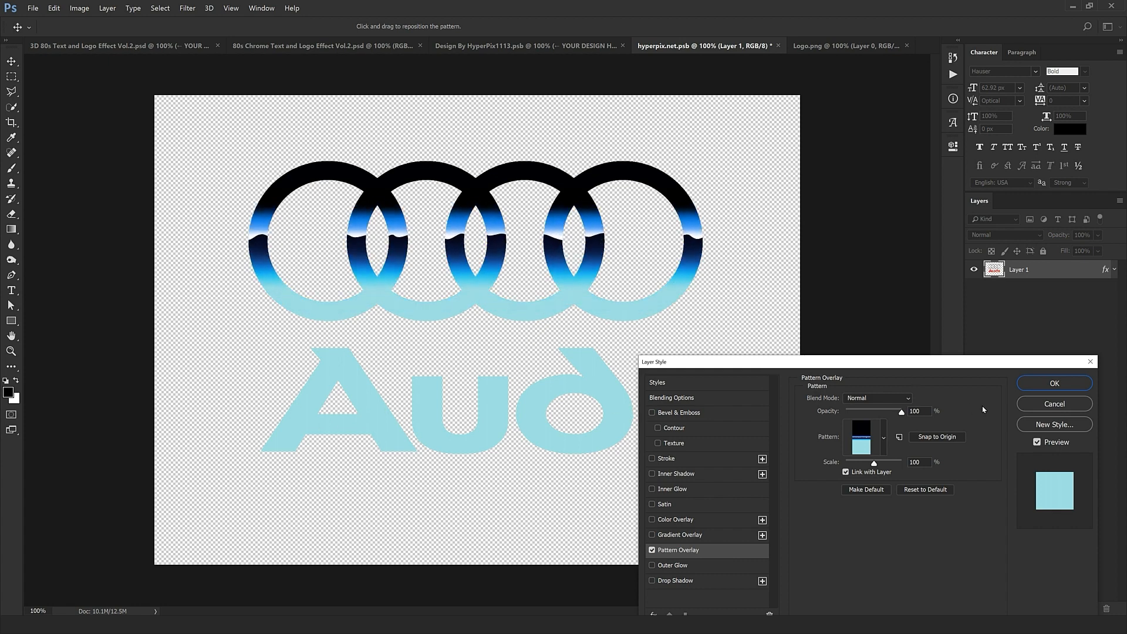
click(1053, 383)
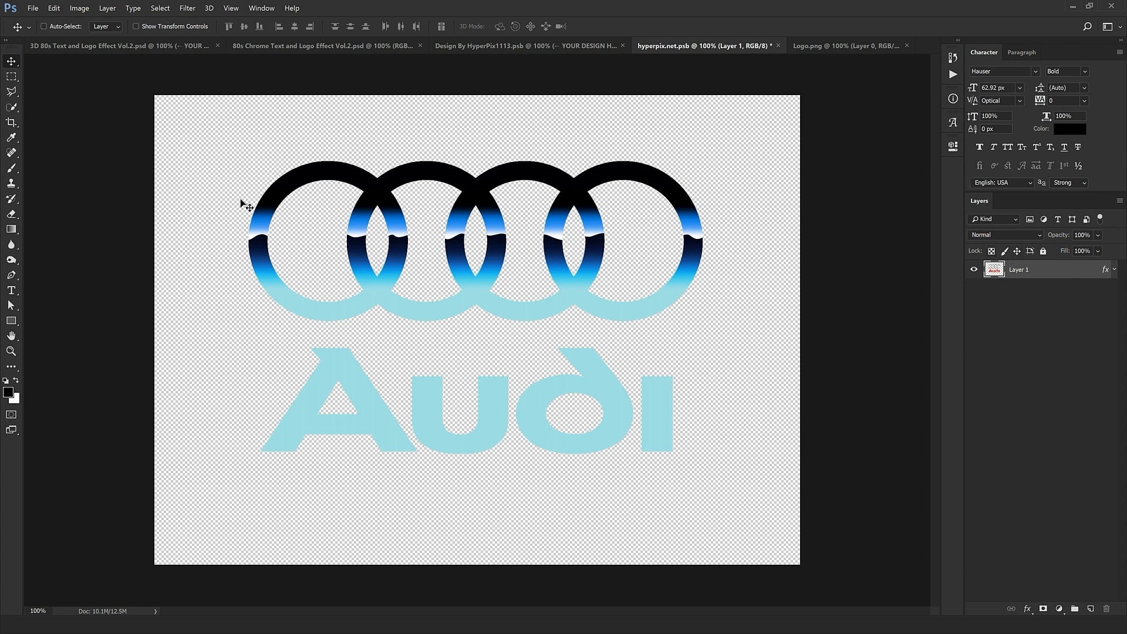
Select the four rings with the Rectangular Marquee and cut them from the Audi logo onto their own layer.
click(17, 78)
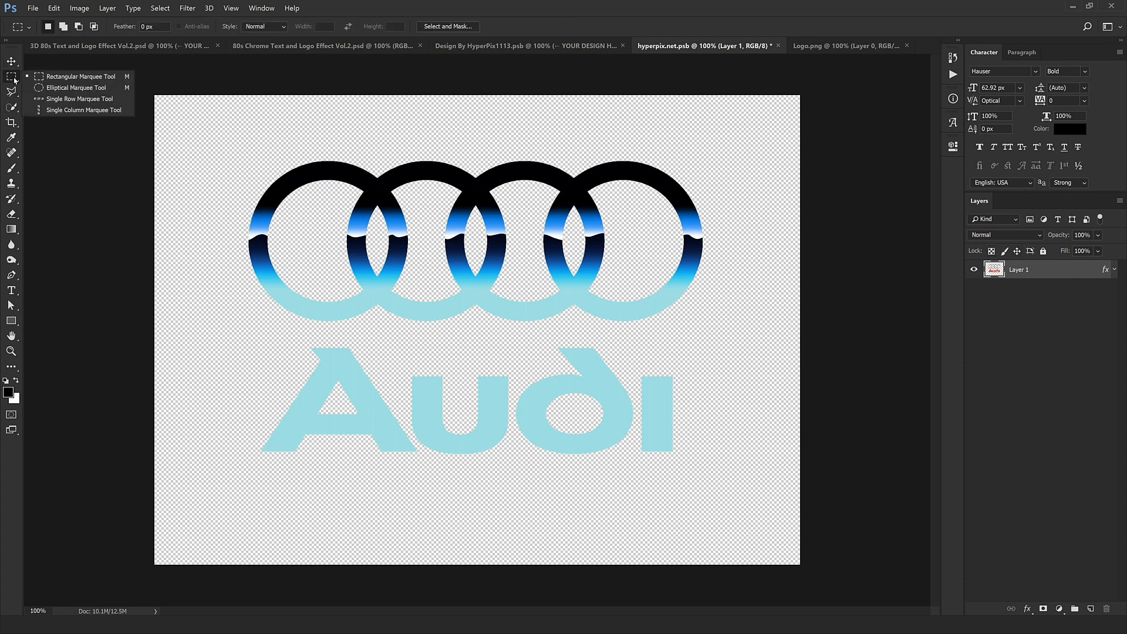
click(90, 80)
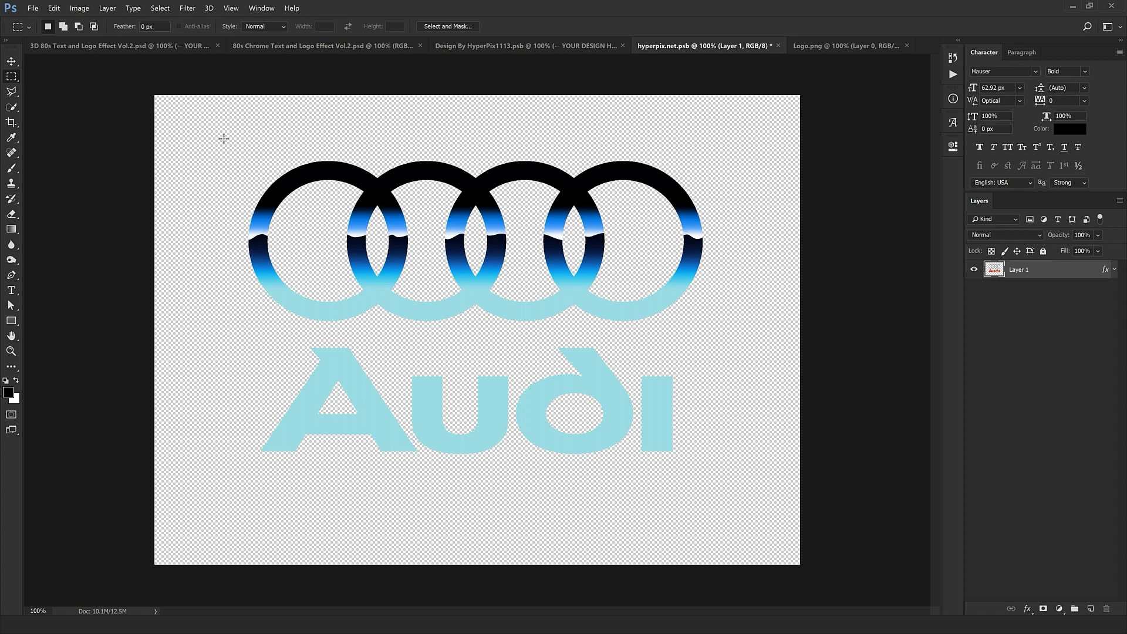
drag(178, 125, 768, 328)
drag(478, 233, 482, 246)
key(ctrl+j)
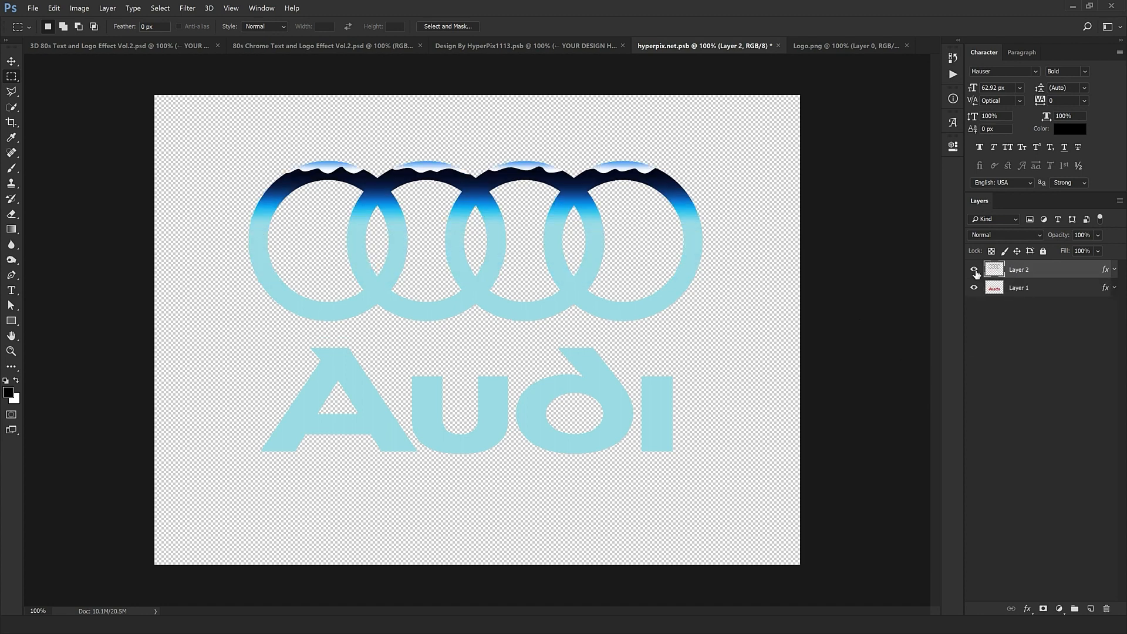
click(974, 270)
click(974, 270)
click(974, 288)
click(974, 289)
Reposition the Pattern Overlay on the rings layer so the wavy chrome horizon crosses the middle of the rings.
double_click(1081, 276)
click(681, 549)
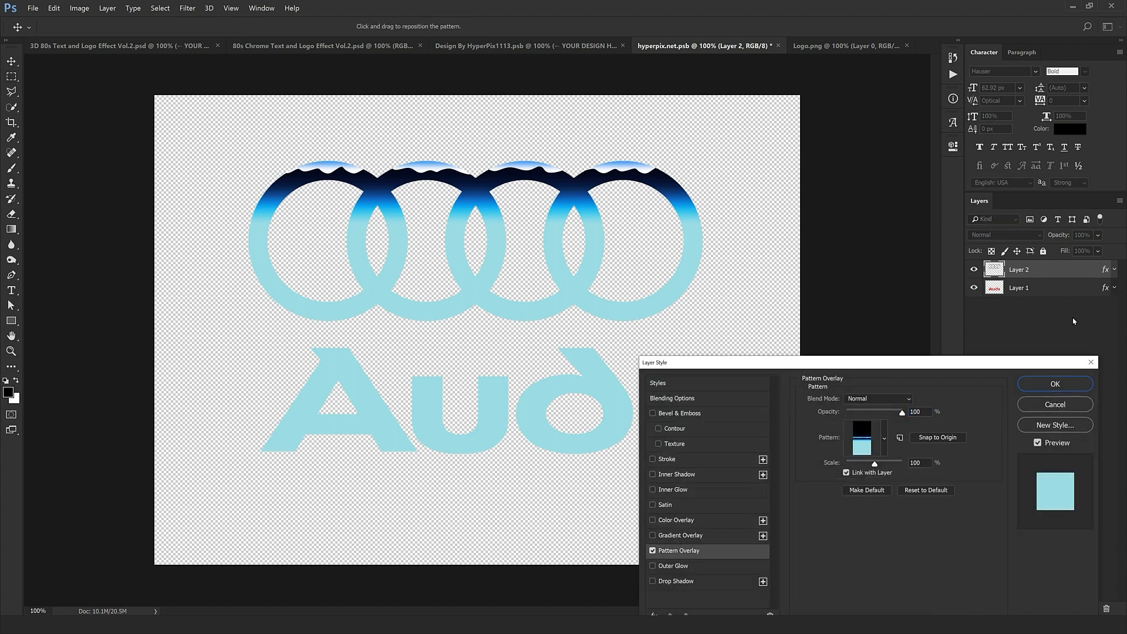
drag(499, 332, 472, 402)
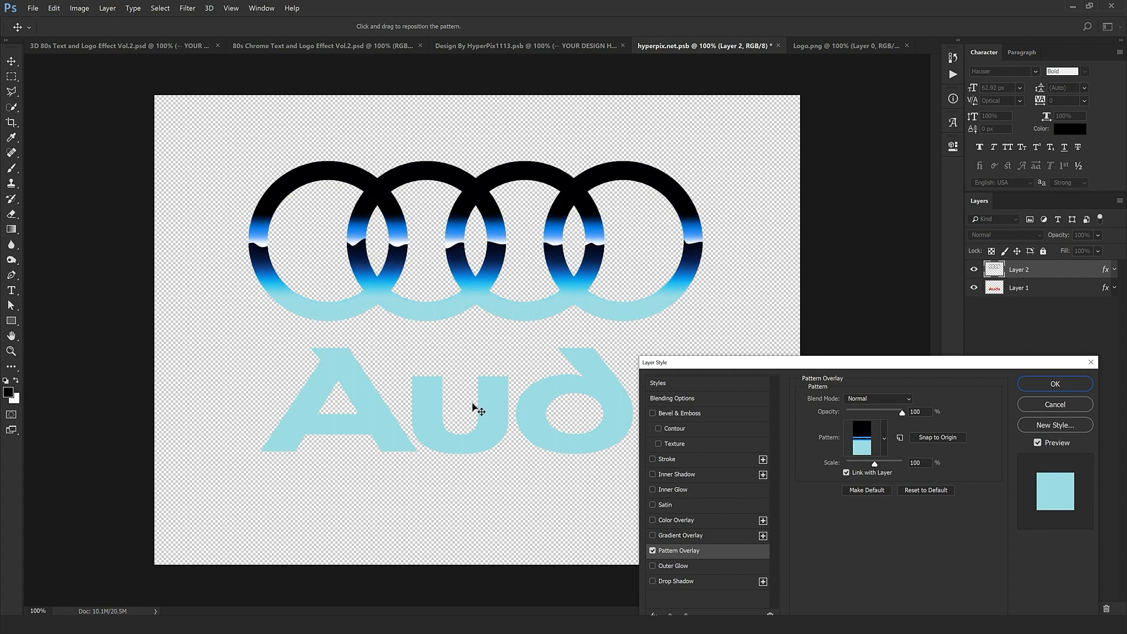
click(1055, 383)
Set the lettering layer's Pattern Overlay scale to 50% and move the pattern so its chrome horizon crosses the Audi lettering.
double_click(1056, 287)
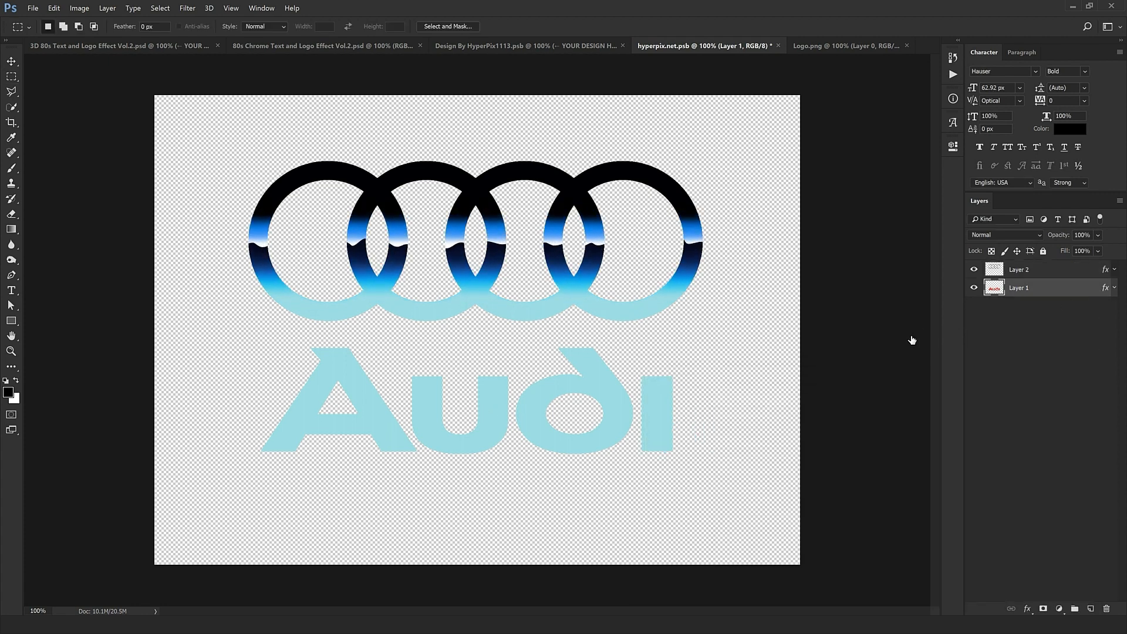
click(678, 550)
drag(549, 345, 505, 485)
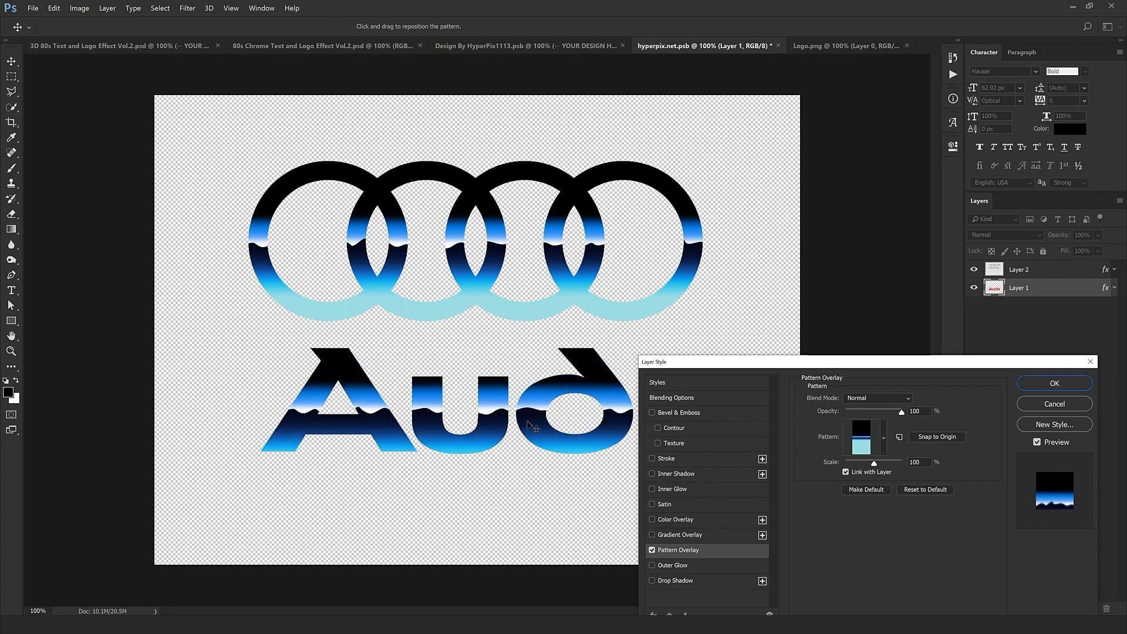
double_click(926, 461)
text(50)
mouse_move(439, 435)
mouse_down()
mouse_move(366, 583)
mouse_move(395, 566)
mouse_up()
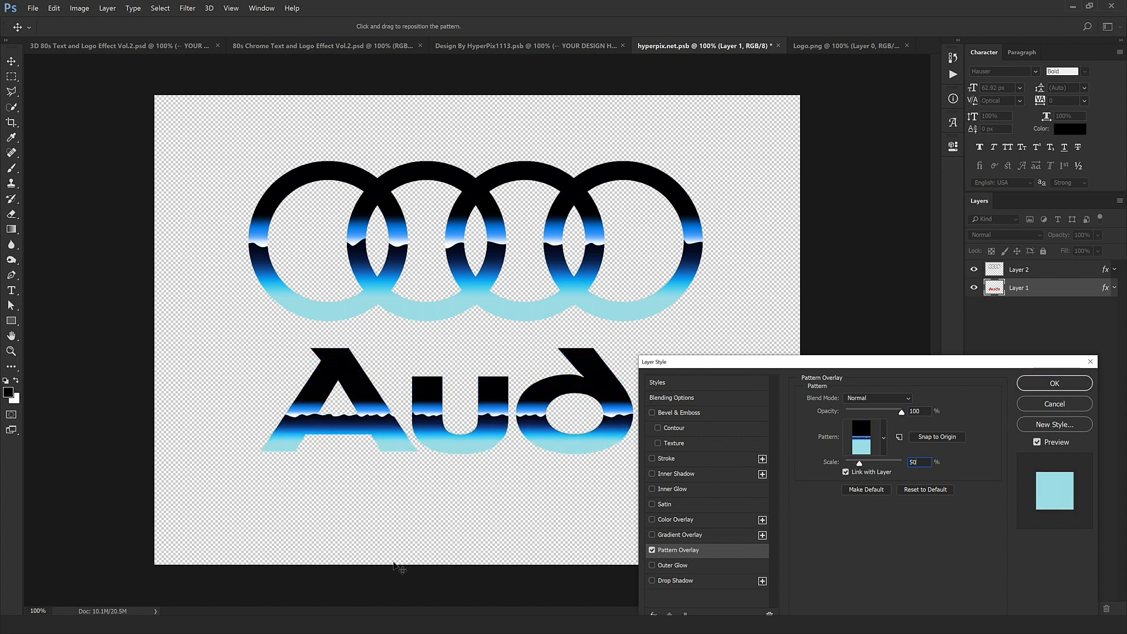
drag(775, 364, 712, 570)
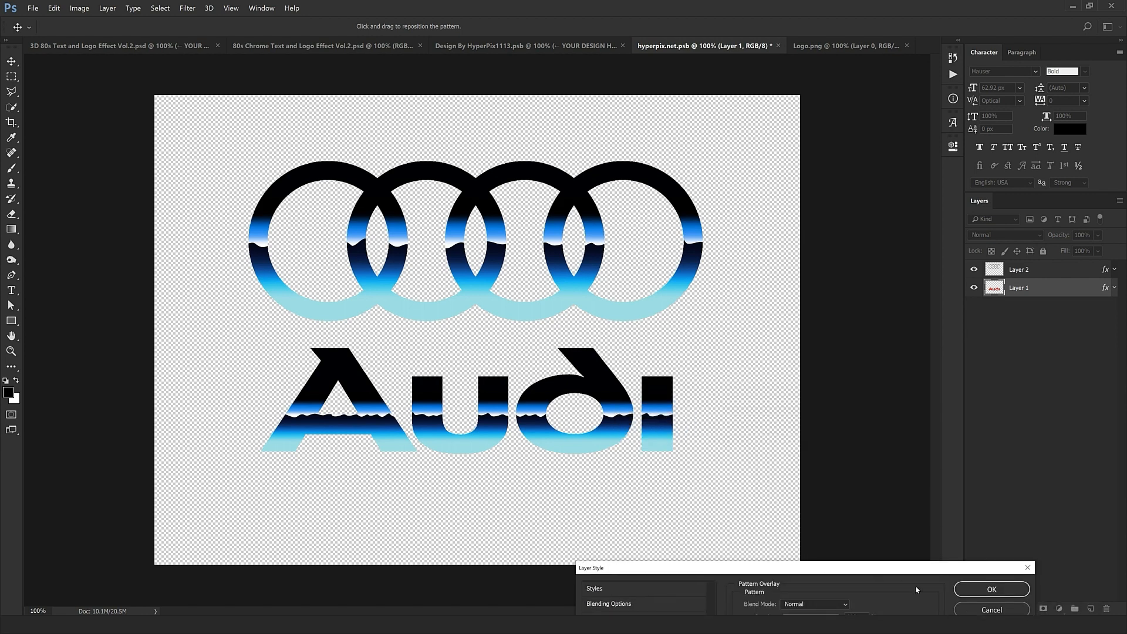
click(991, 589)
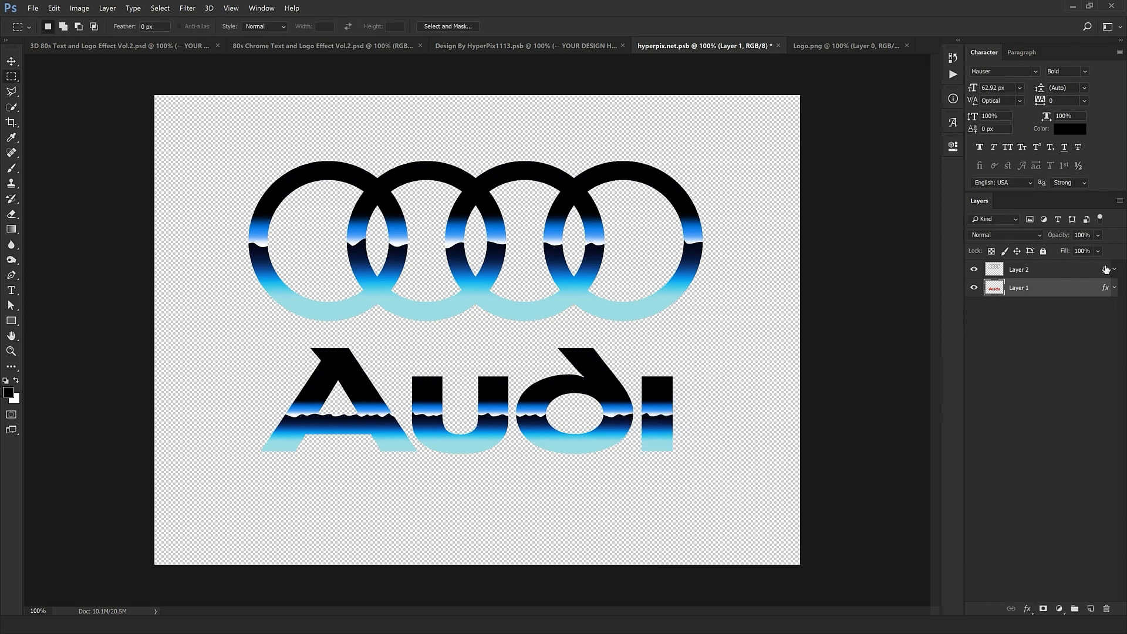
Select both logo layers, then close hyperpix.net.psb with its changes saved.
shift+click(1043, 272)
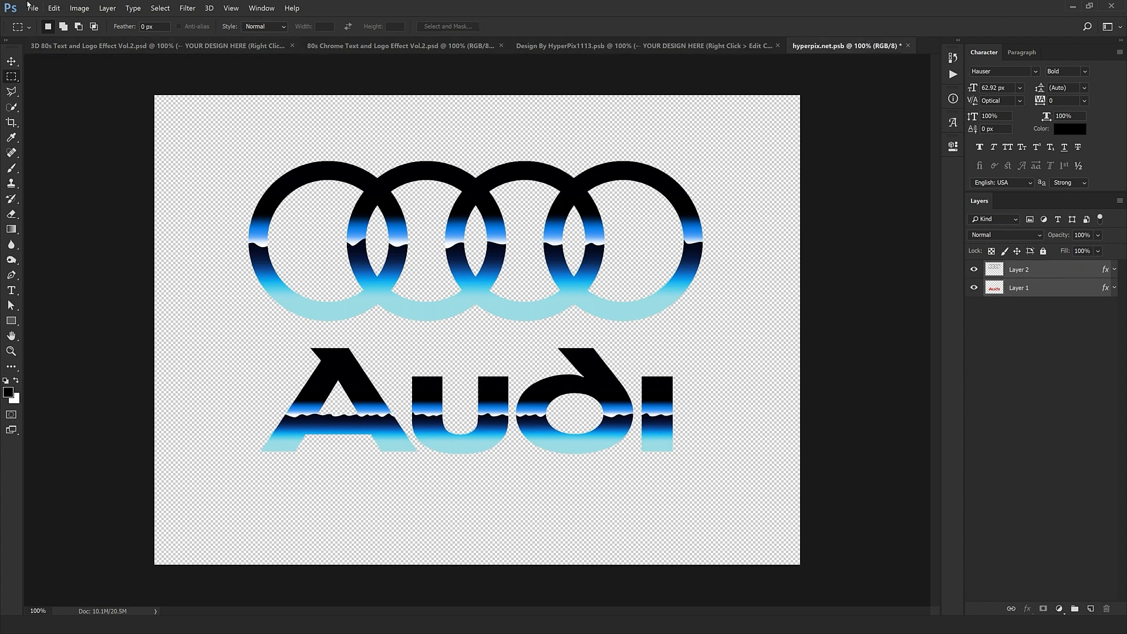
click(907, 46)
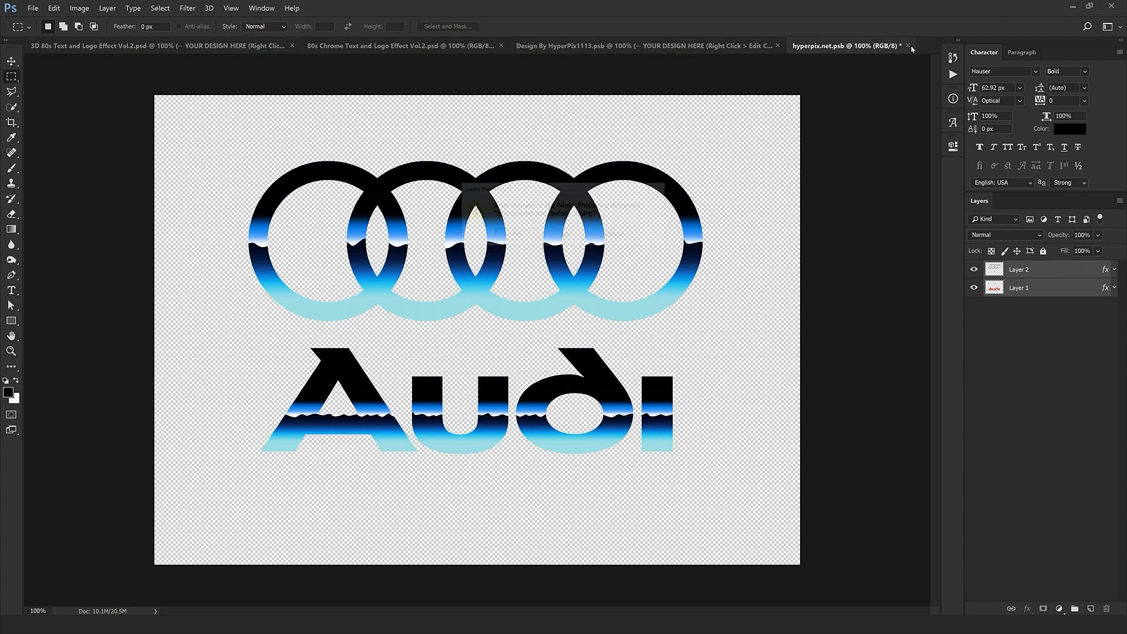
click(520, 234)
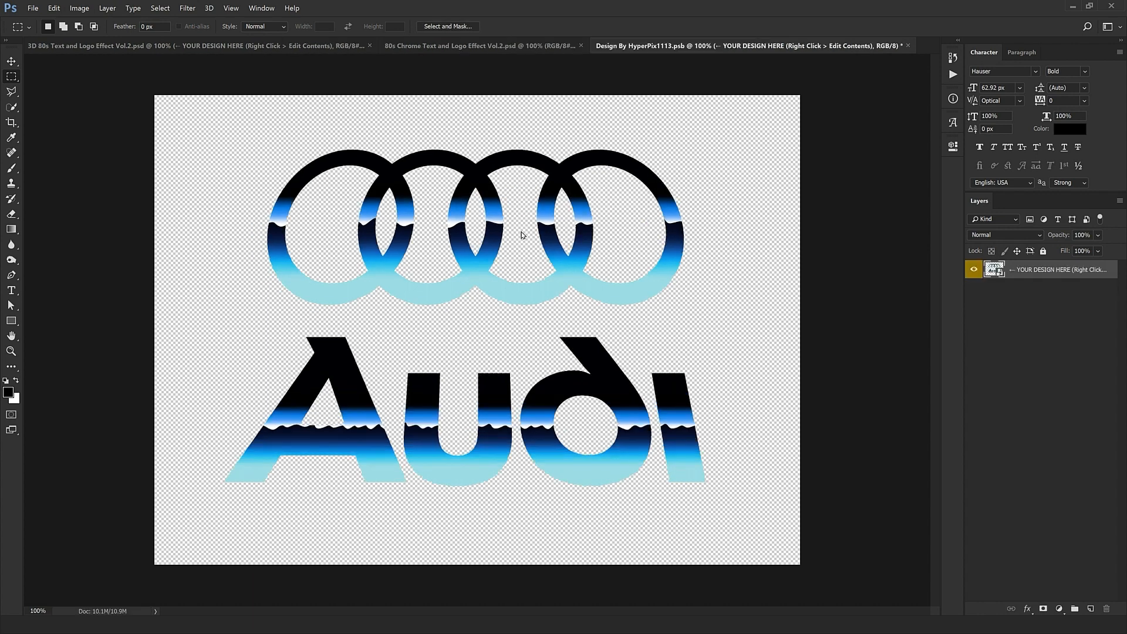
Reopen the nested smart object, copy both logo layers into Design By HyperPix1113.psb, and delete the smart object layer there.
key(v)
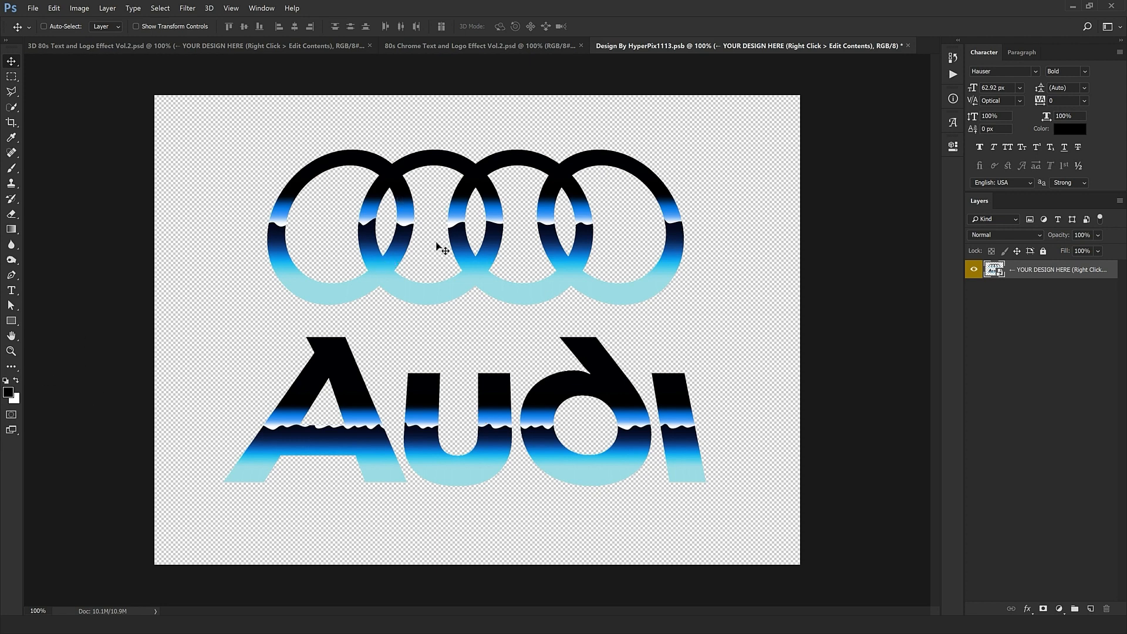
double_click(993, 270)
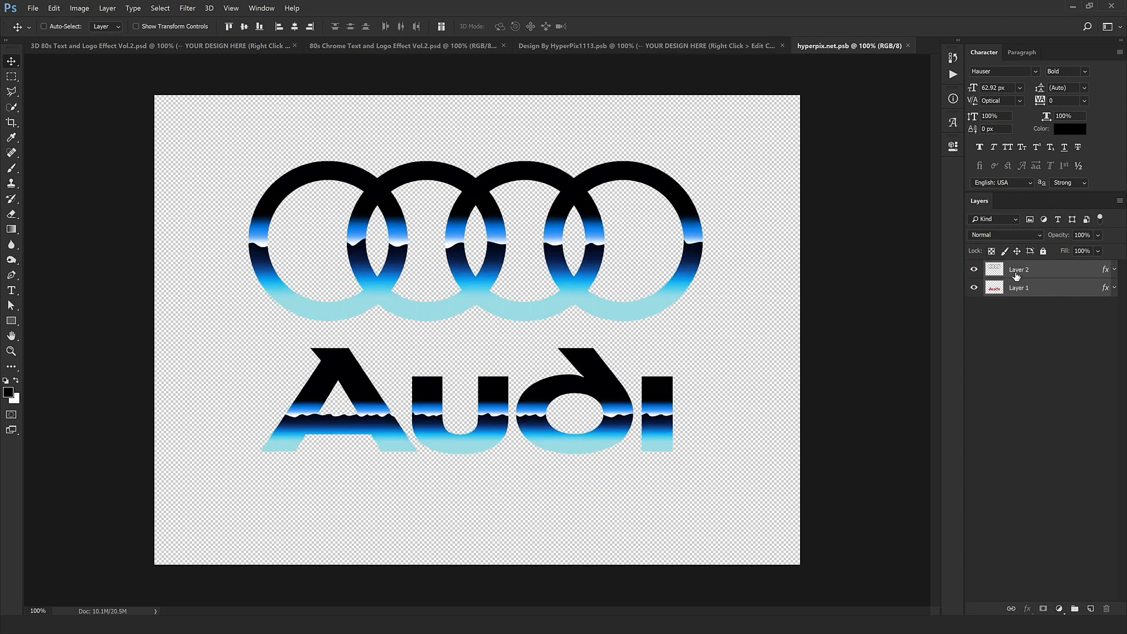
drag(662, 289, 553, 322)
click(822, 45)
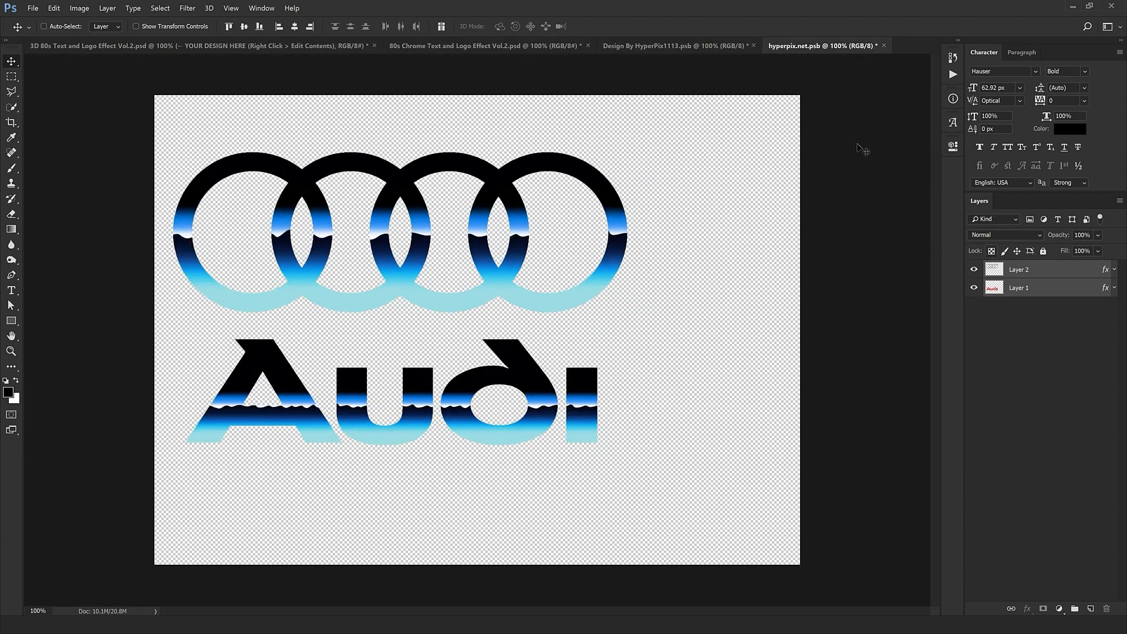
key(ctrl+shift+Tab)
click(1025, 307)
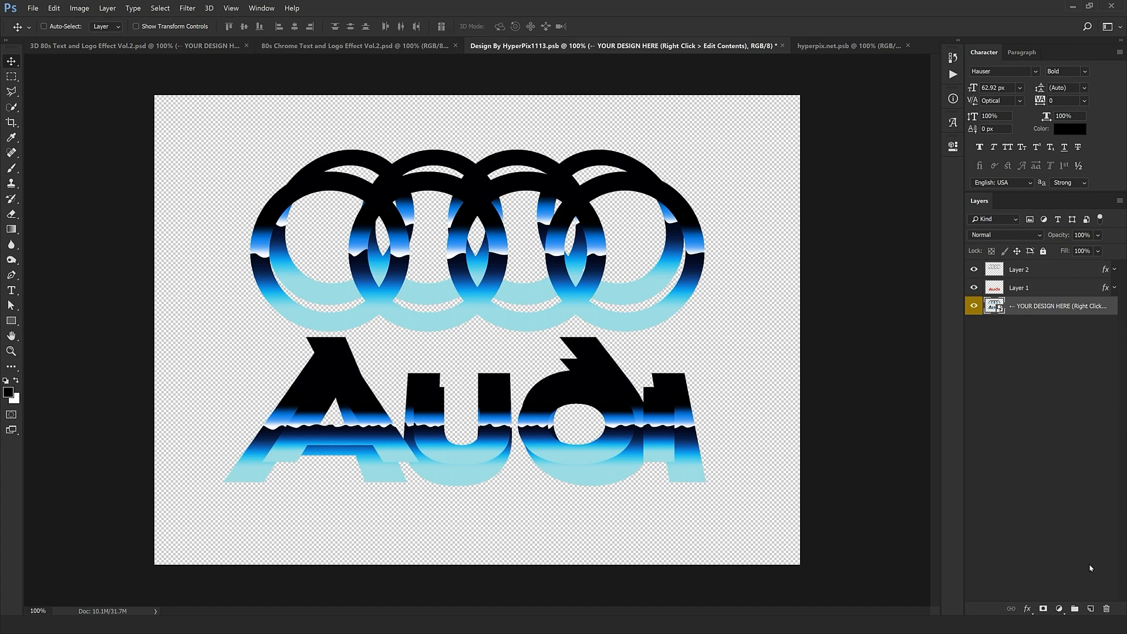
drag(1105, 609, 1105, 610)
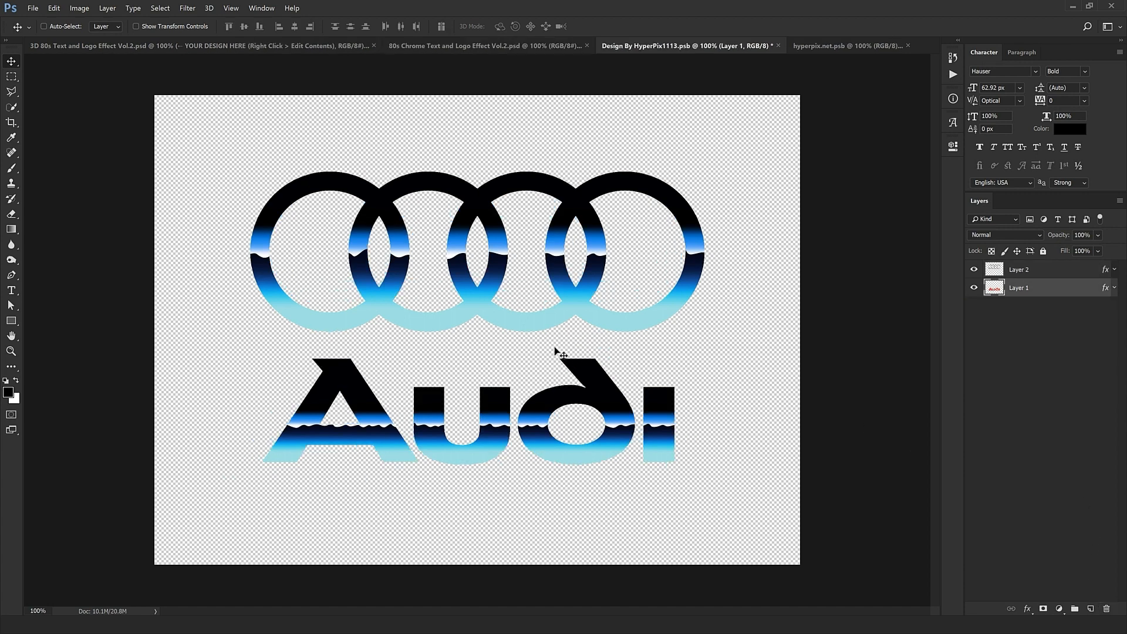
Show the guides and move both logo layers down to the canvas centre at Y 800.50 px.
drag(547, 339, 543, 339)
key(ctrl+z)
ctrl+click(1057, 277)
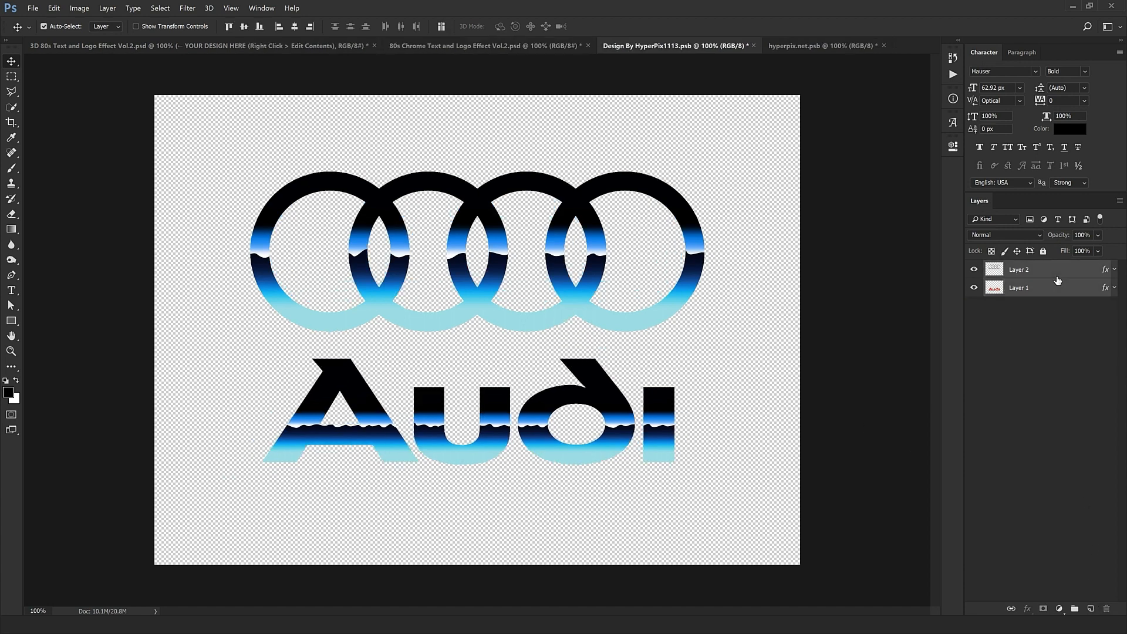
key(ctrl+;)
key(ctrl+t)
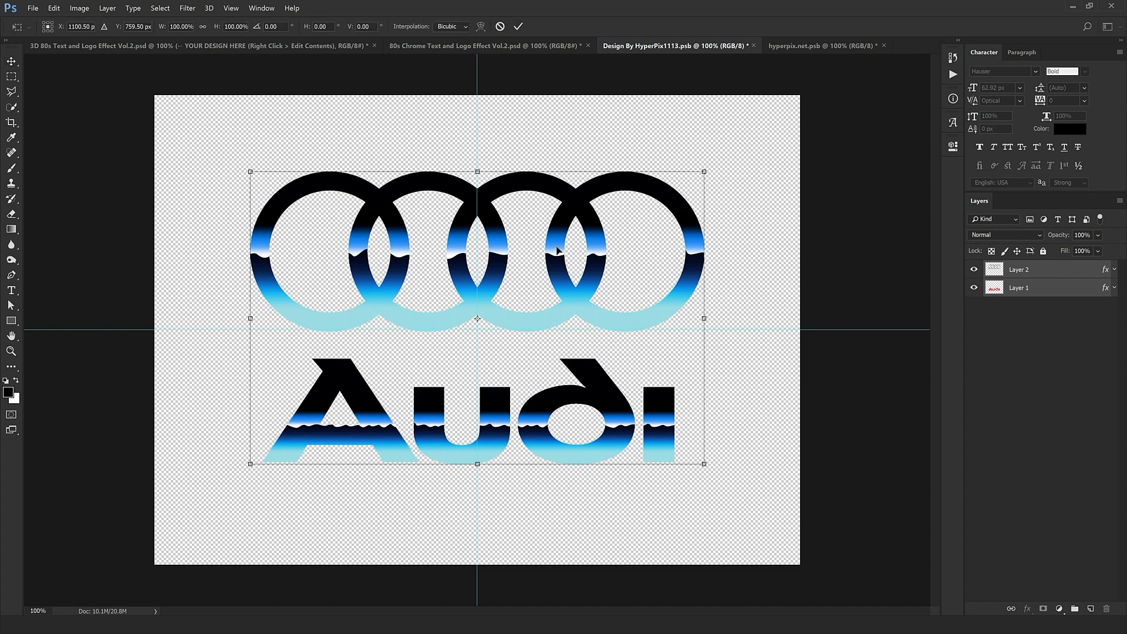
drag(557, 251, 557, 262)
key(Return)
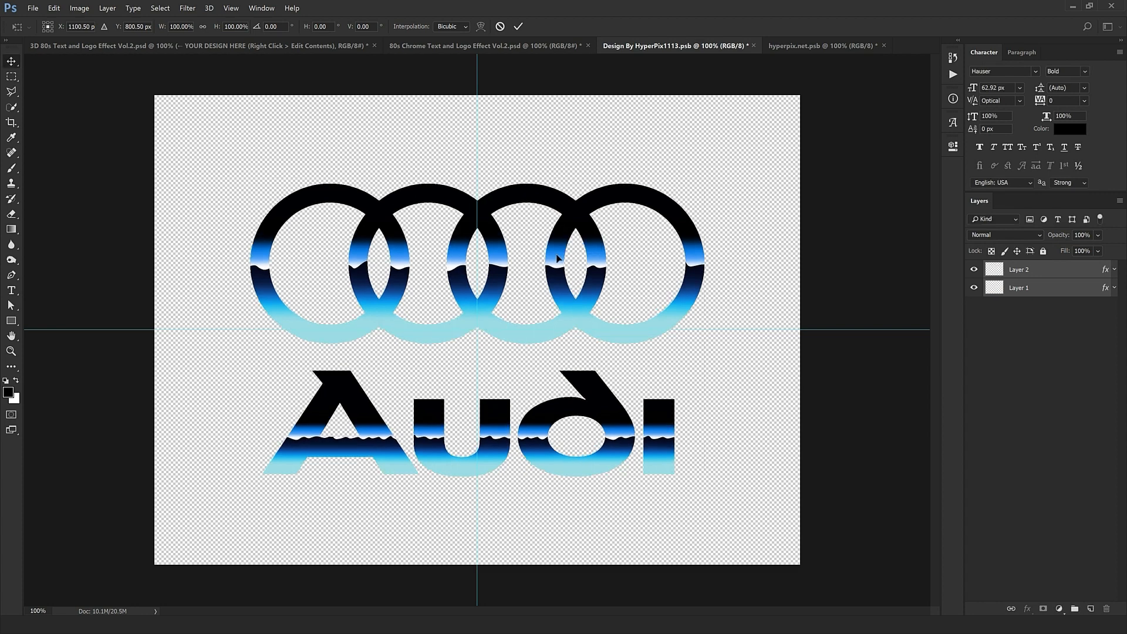
Close hyperpix.net.psb, then save and close Design By HyperPix1113.psb to update the main design.
click(885, 45)
key(Return)
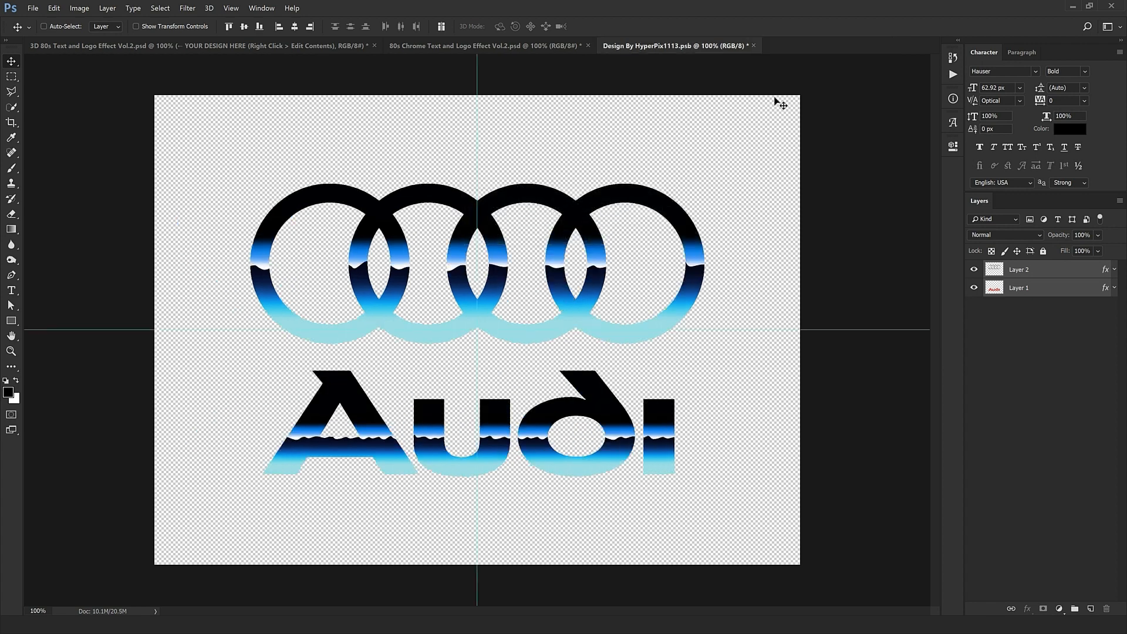
click(752, 46)
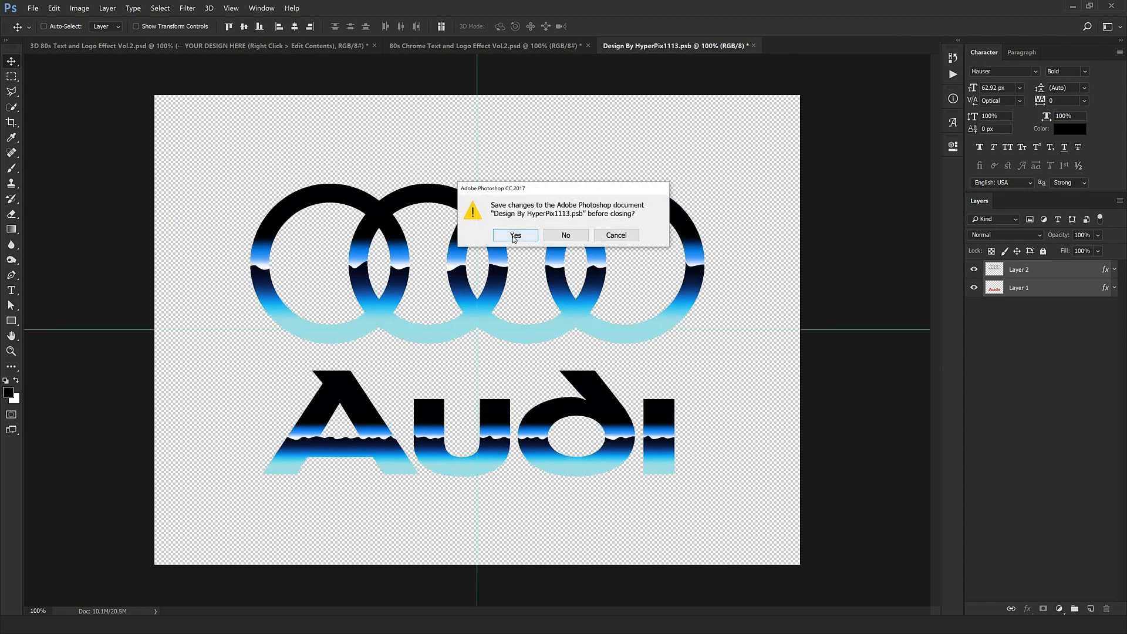
click(515, 235)
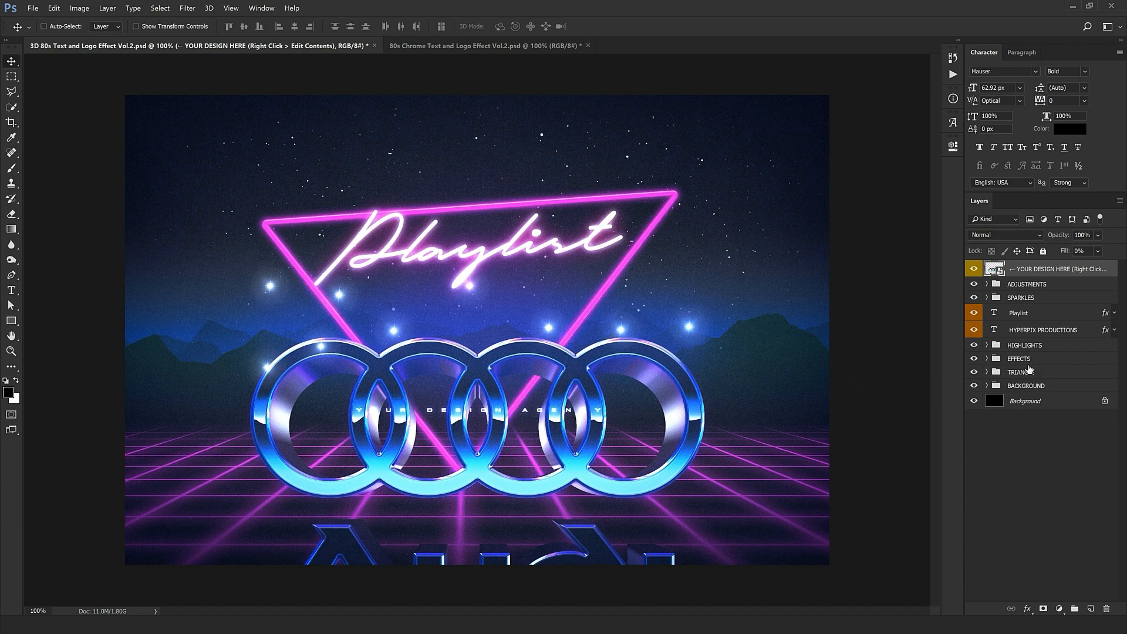
Hide the EXTRUSION group and move the EFFECTS group up so the whole Audi logo fits on the canvas.
click(987, 358)
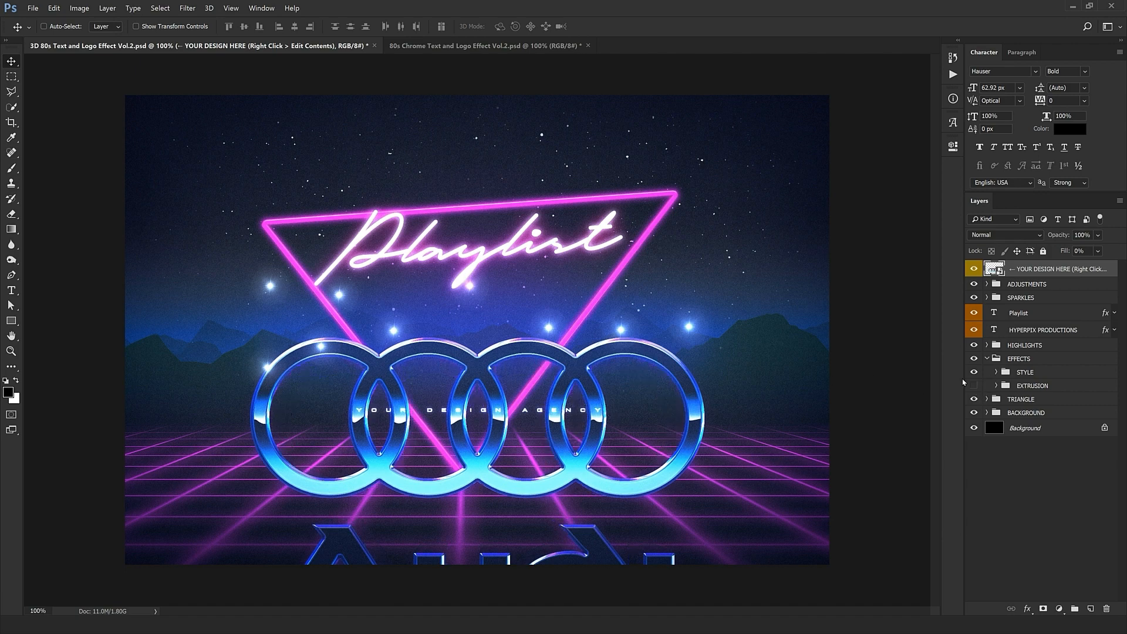
click(1026, 362)
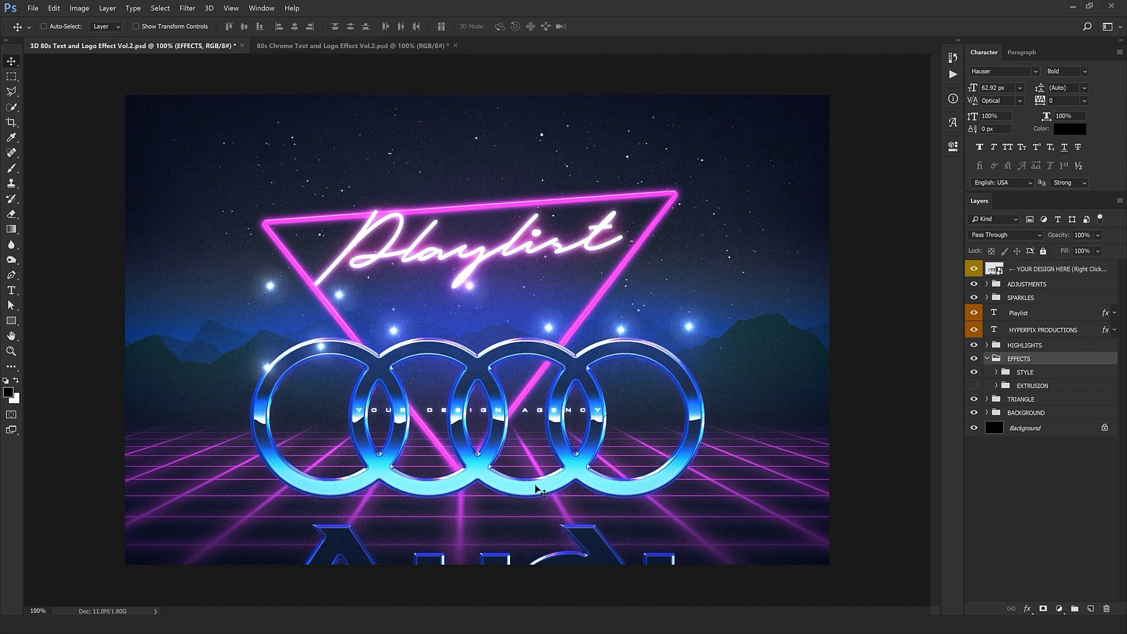
drag(516, 407, 499, 296)
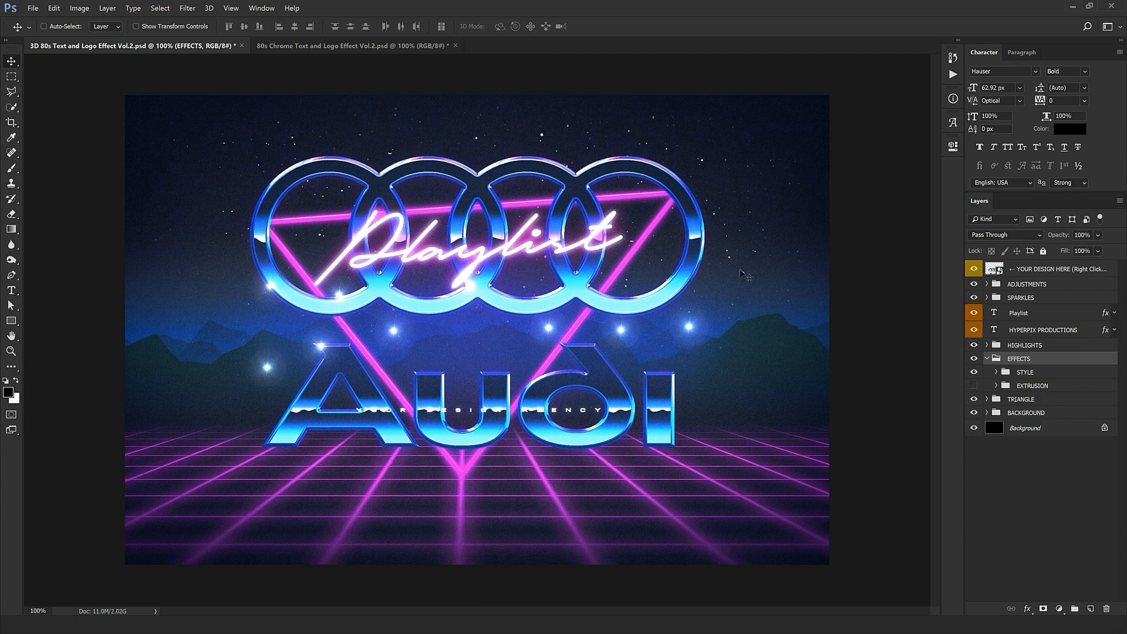
Hide the Playlist and HYPERPIX PRODUCTIONS text layers and the TRIANGLE group.
click(1040, 317)
click(973, 313)
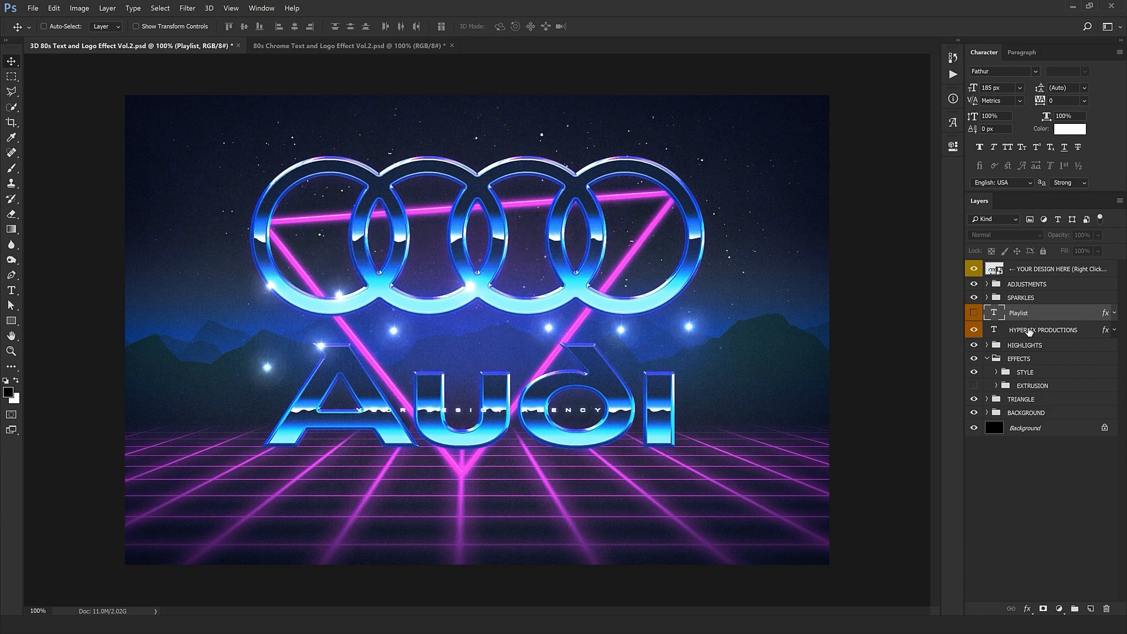
click(1004, 333)
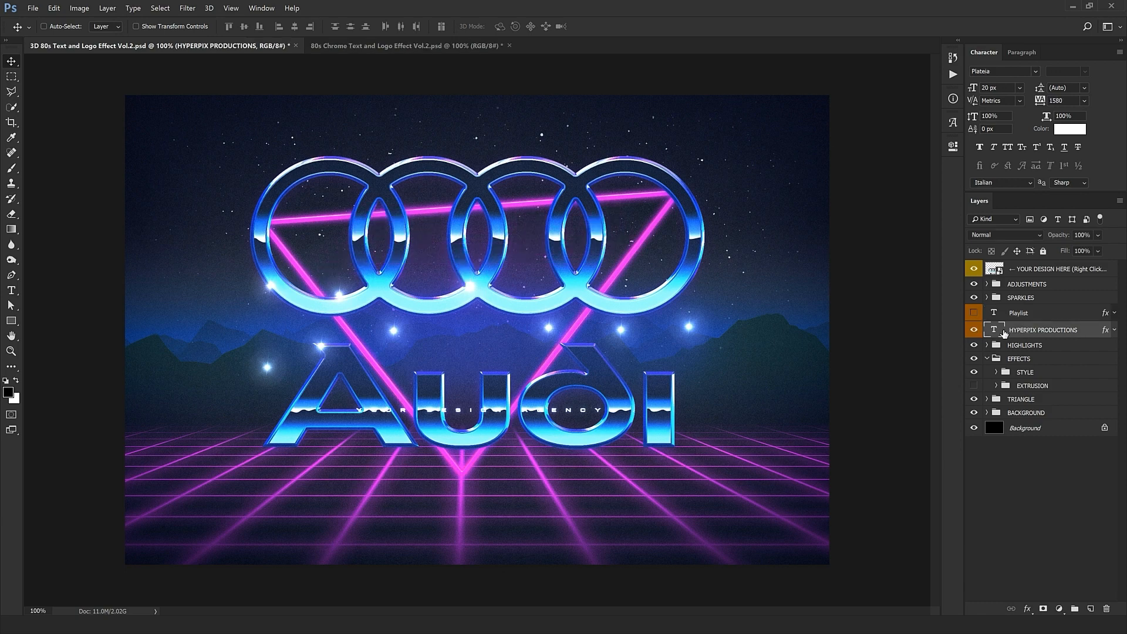
click(974, 330)
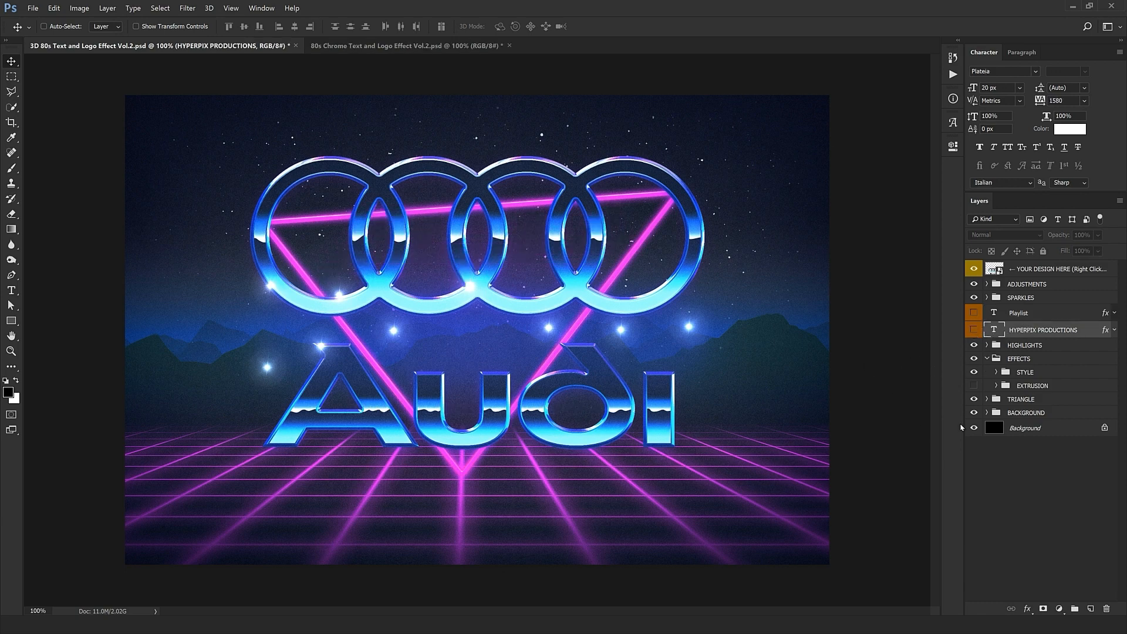
click(973, 400)
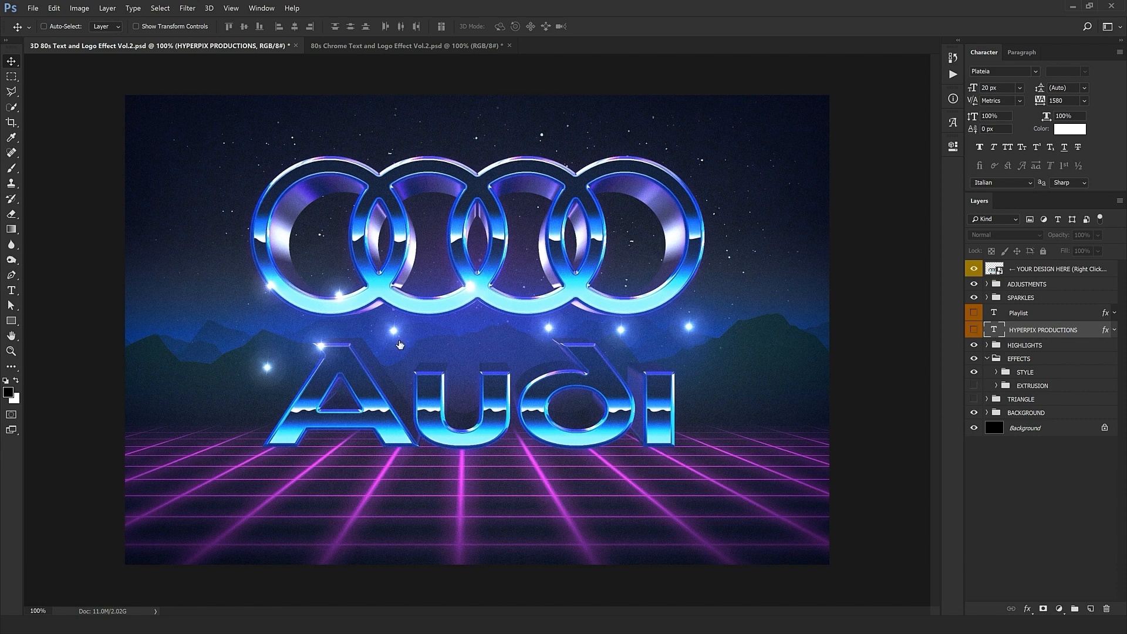
Move the EFFECTS group slightly down and lower the Grid layer so its horizon sits just beneath the Audi lettering.
click(1026, 358)
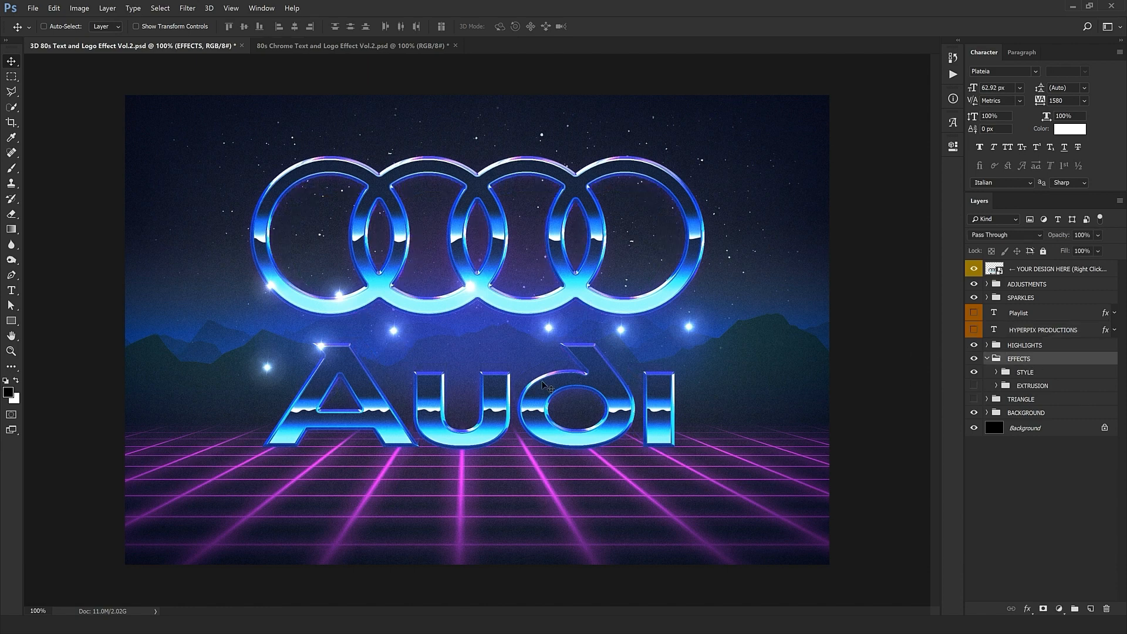
drag(547, 388, 548, 379)
click(986, 413)
click(1025, 445)
drag(617, 362, 618, 392)
Reduce the SPARKLES group to one Sparkle and place copies of it on the highlights of the rings and Audi lettering.
click(986, 298)
key(Delete)
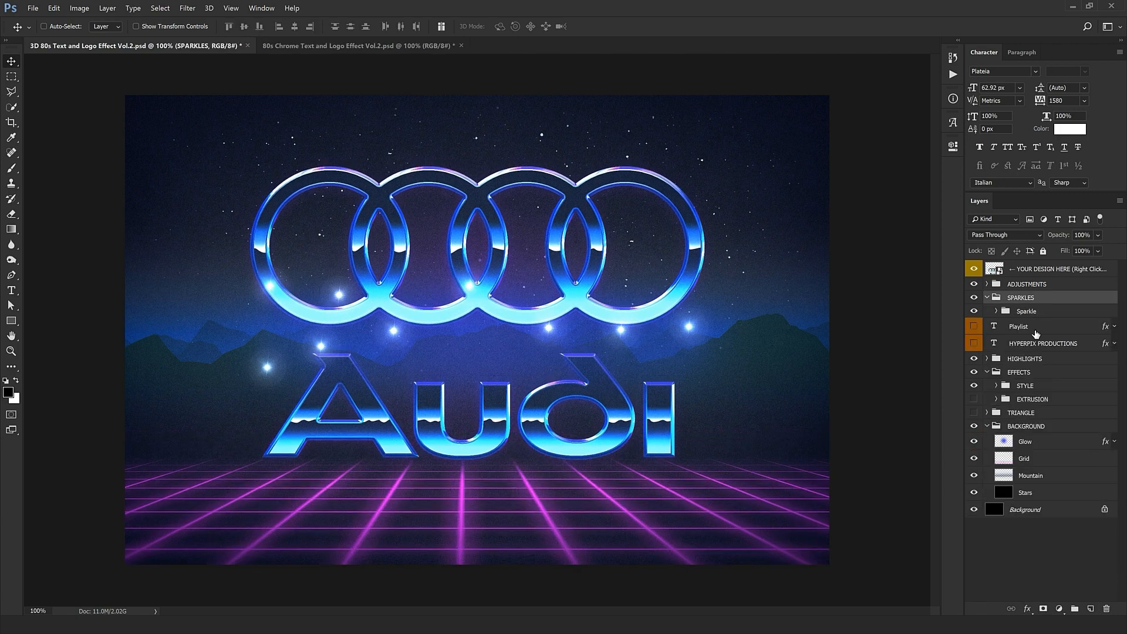
click(1027, 311)
drag(358, 346, 451, 420)
drag(603, 420, 752, 420)
drag(640, 350, 440, 349)
drag(399, 478, 694, 479)
drag(698, 445, 537, 479)
drag(438, 507, 597, 541)
drag(757, 516, 349, 311)
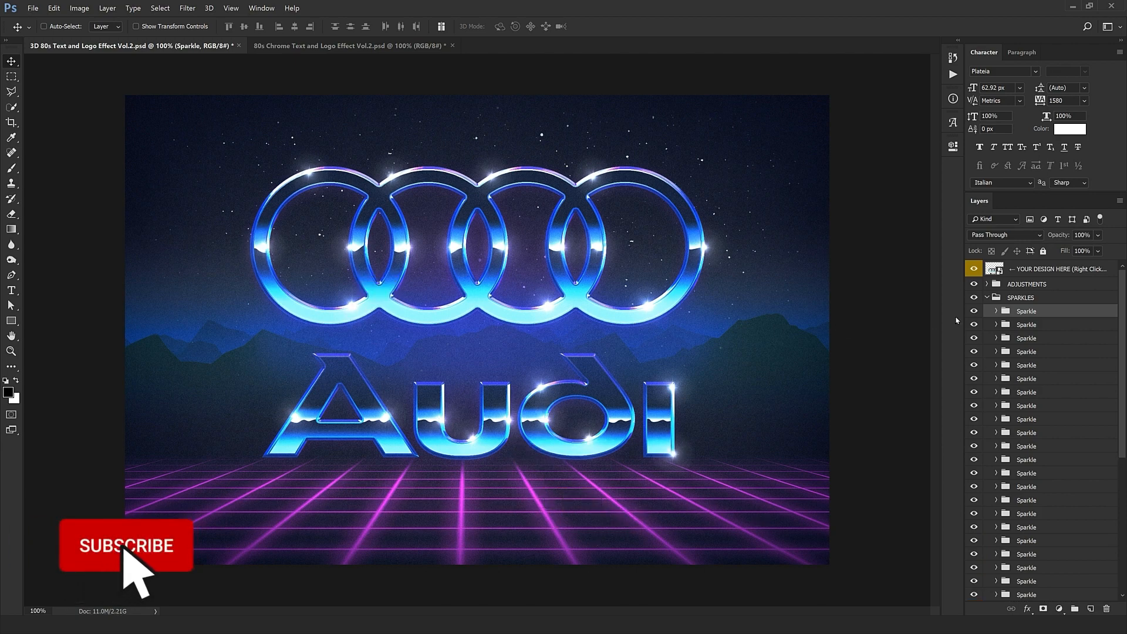
click(987, 297)
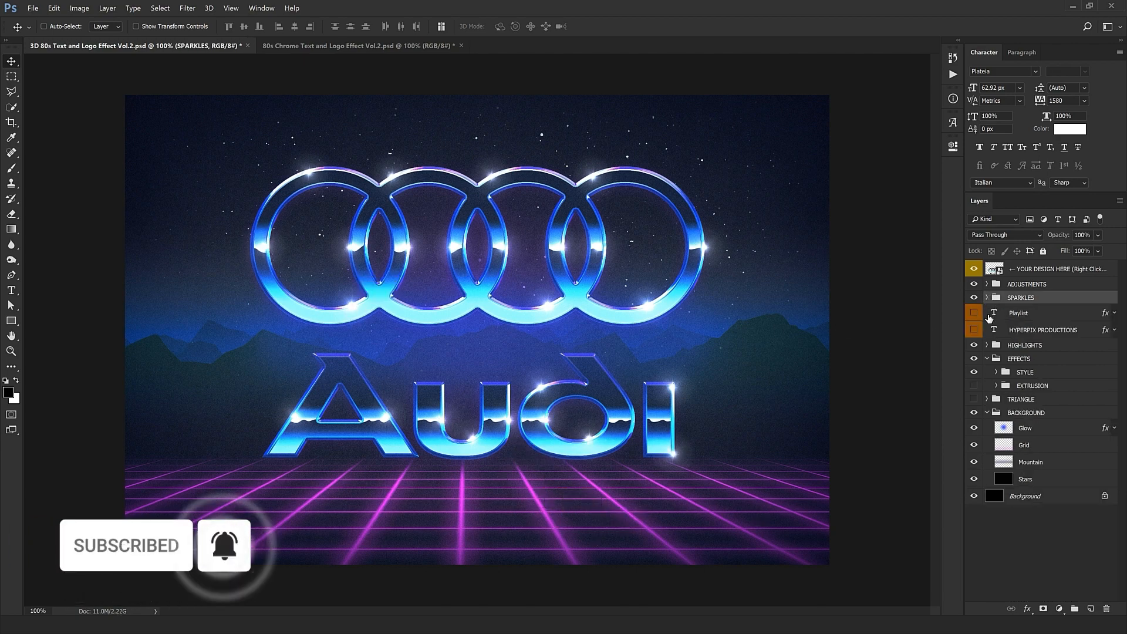